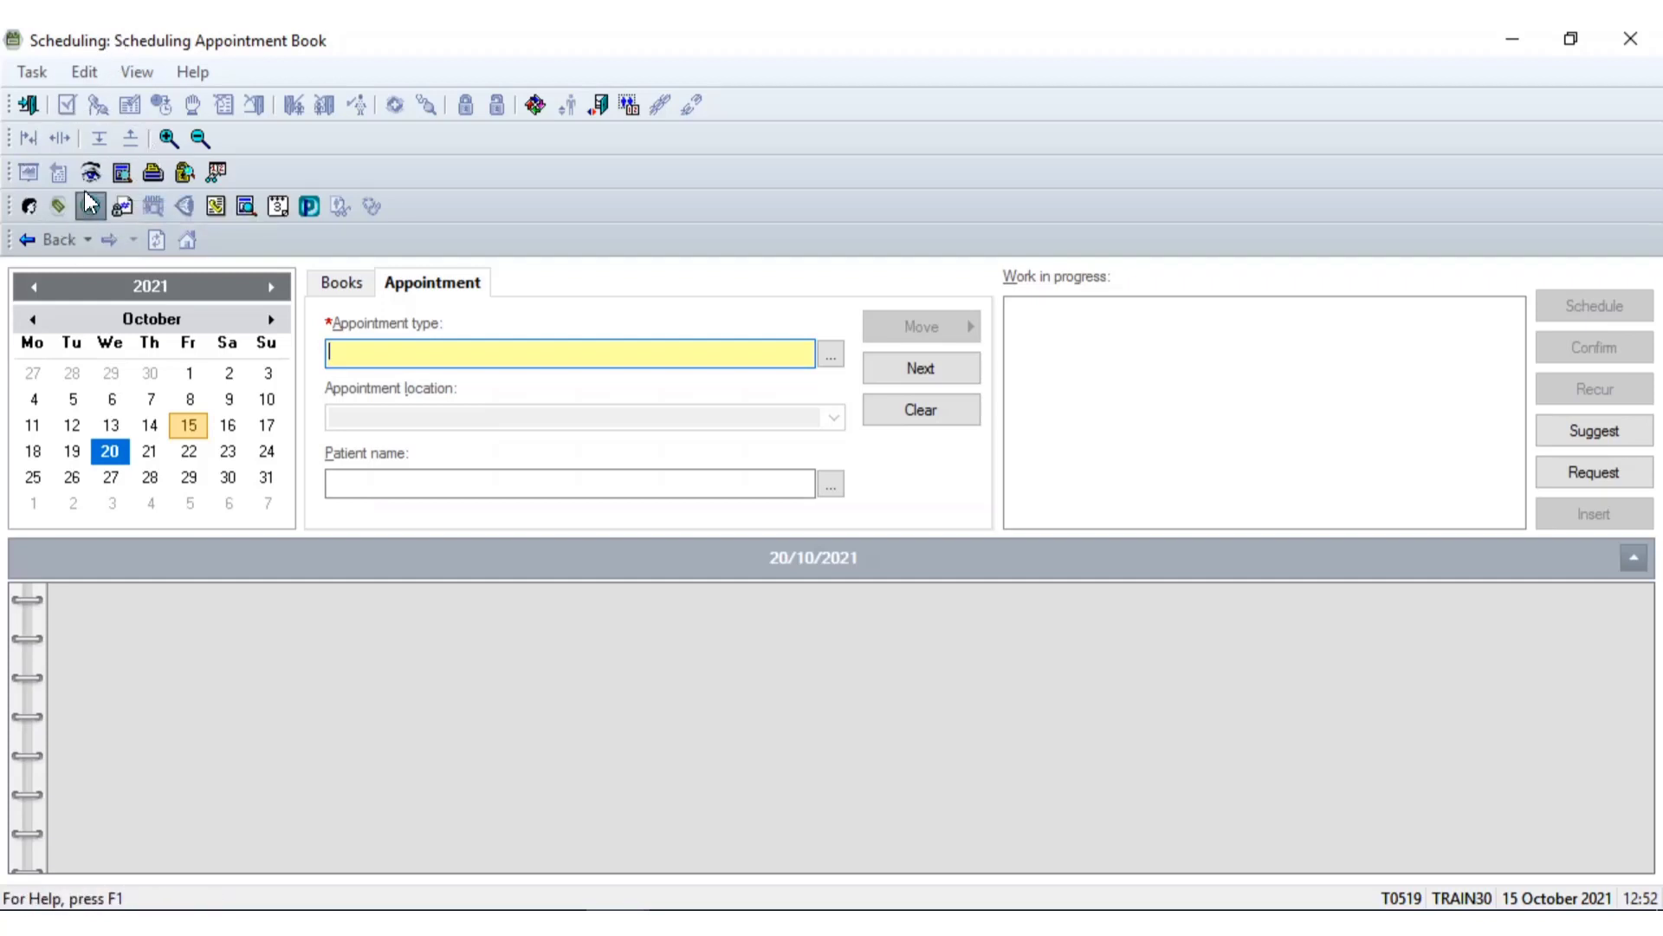
Open the Schedule Enquiry window from the Appointment Enquiry toolbar button
{"action": "left_click", "coordinate": [90, 171]}
Use a maximised Person tab with Standard Patient Enquiry, and open the patient search
{"action": "left_click", "coordinate": [67, 243]}
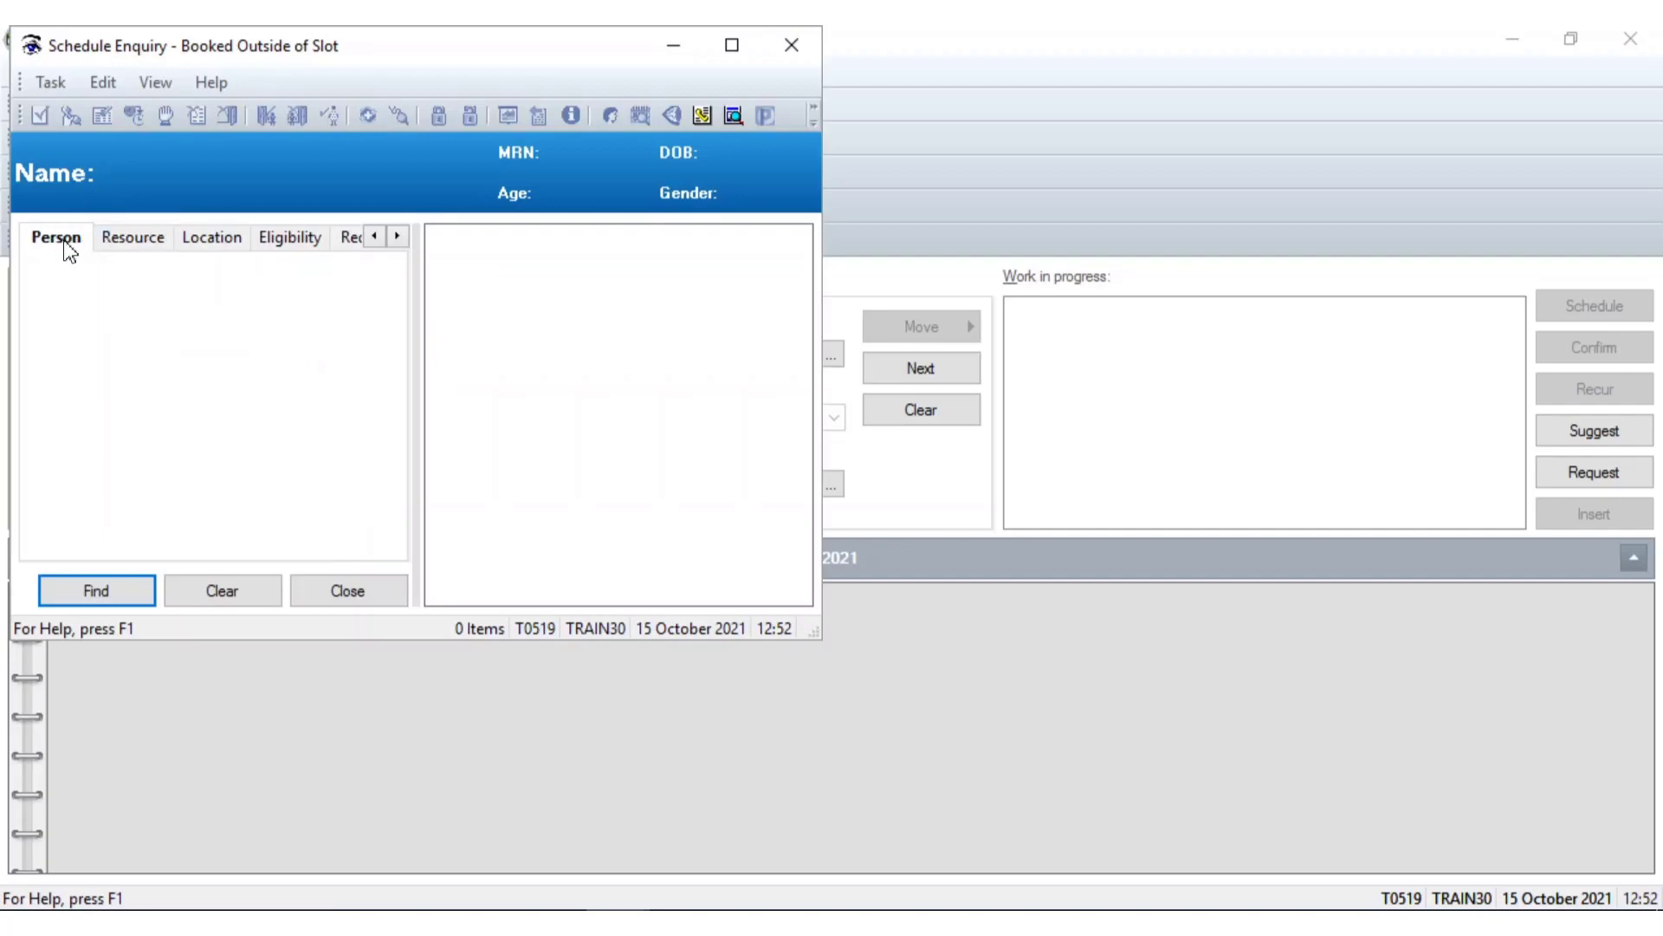
{"action": "left_click", "coordinate": [732, 45]}
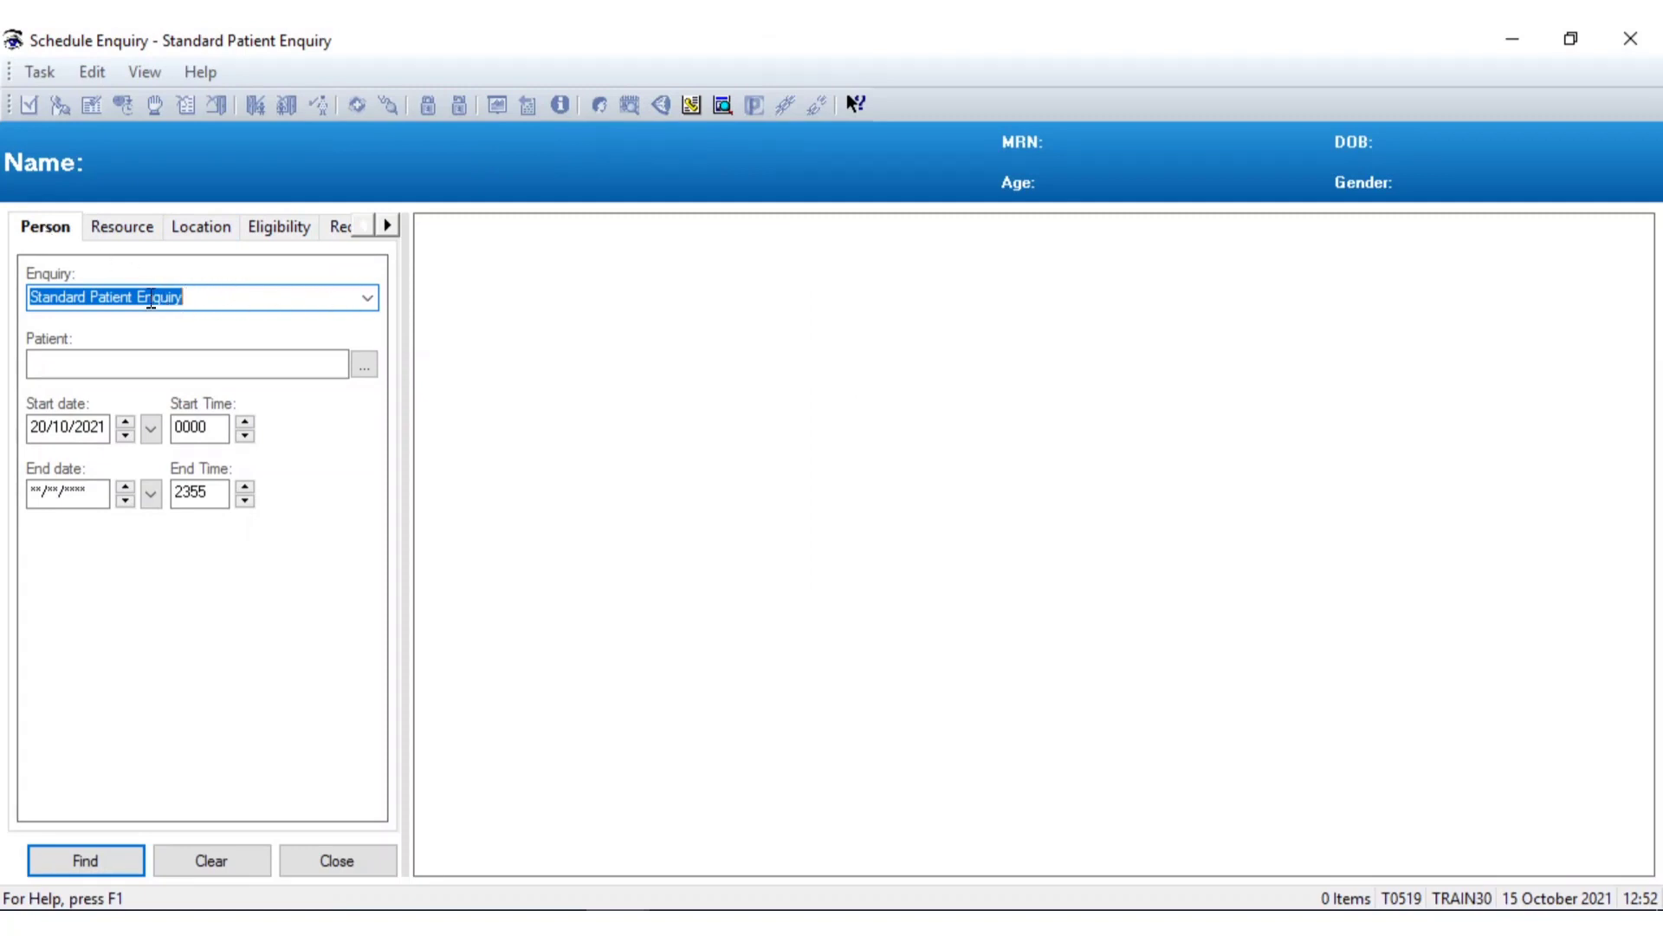
{"action": "left_click", "coordinate": [367, 298]}
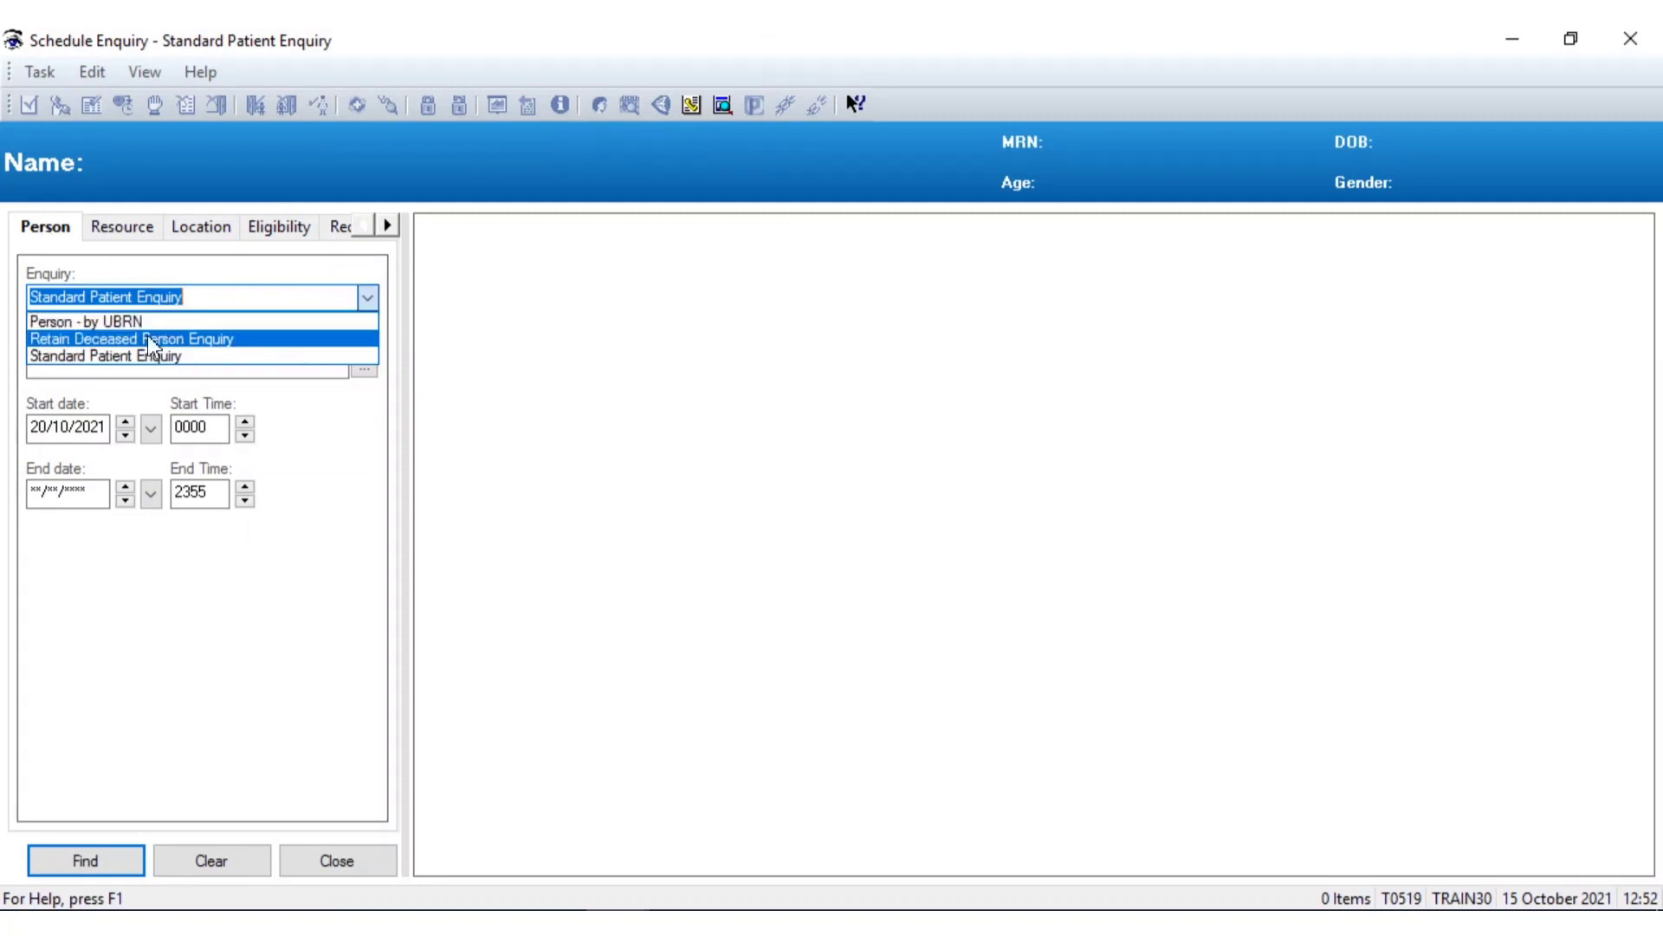
{"action": "left_click", "coordinate": [97, 359]}
{"action": "left_click", "coordinate": [78, 368]}
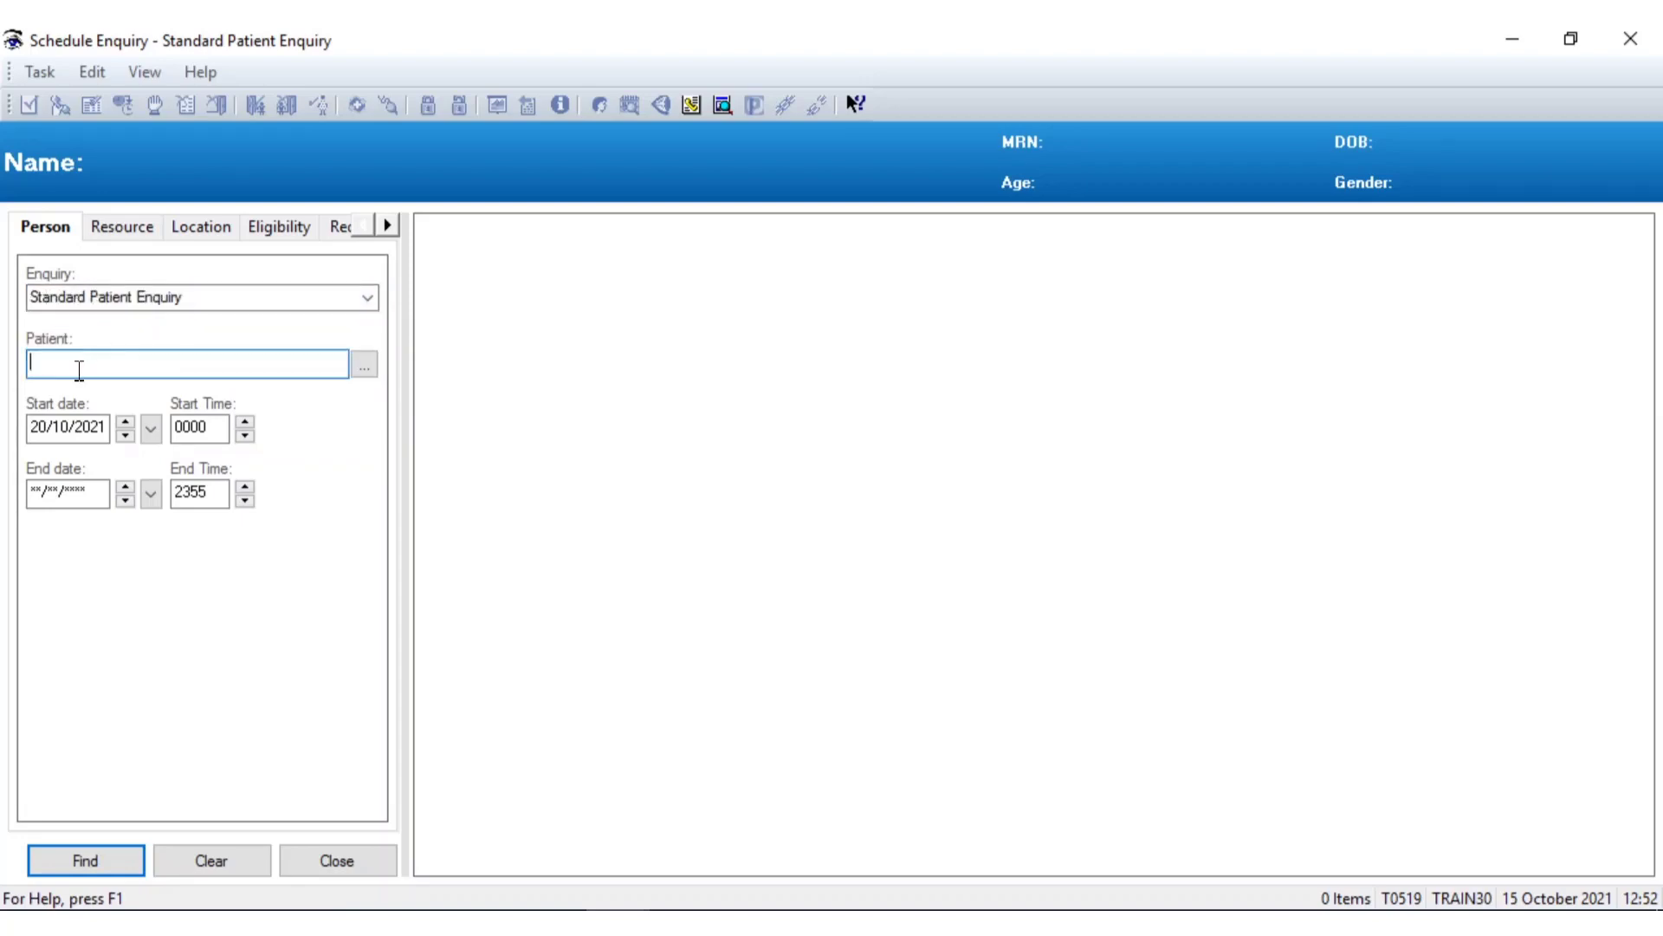
{"action": "left_click", "coordinate": [364, 365]}
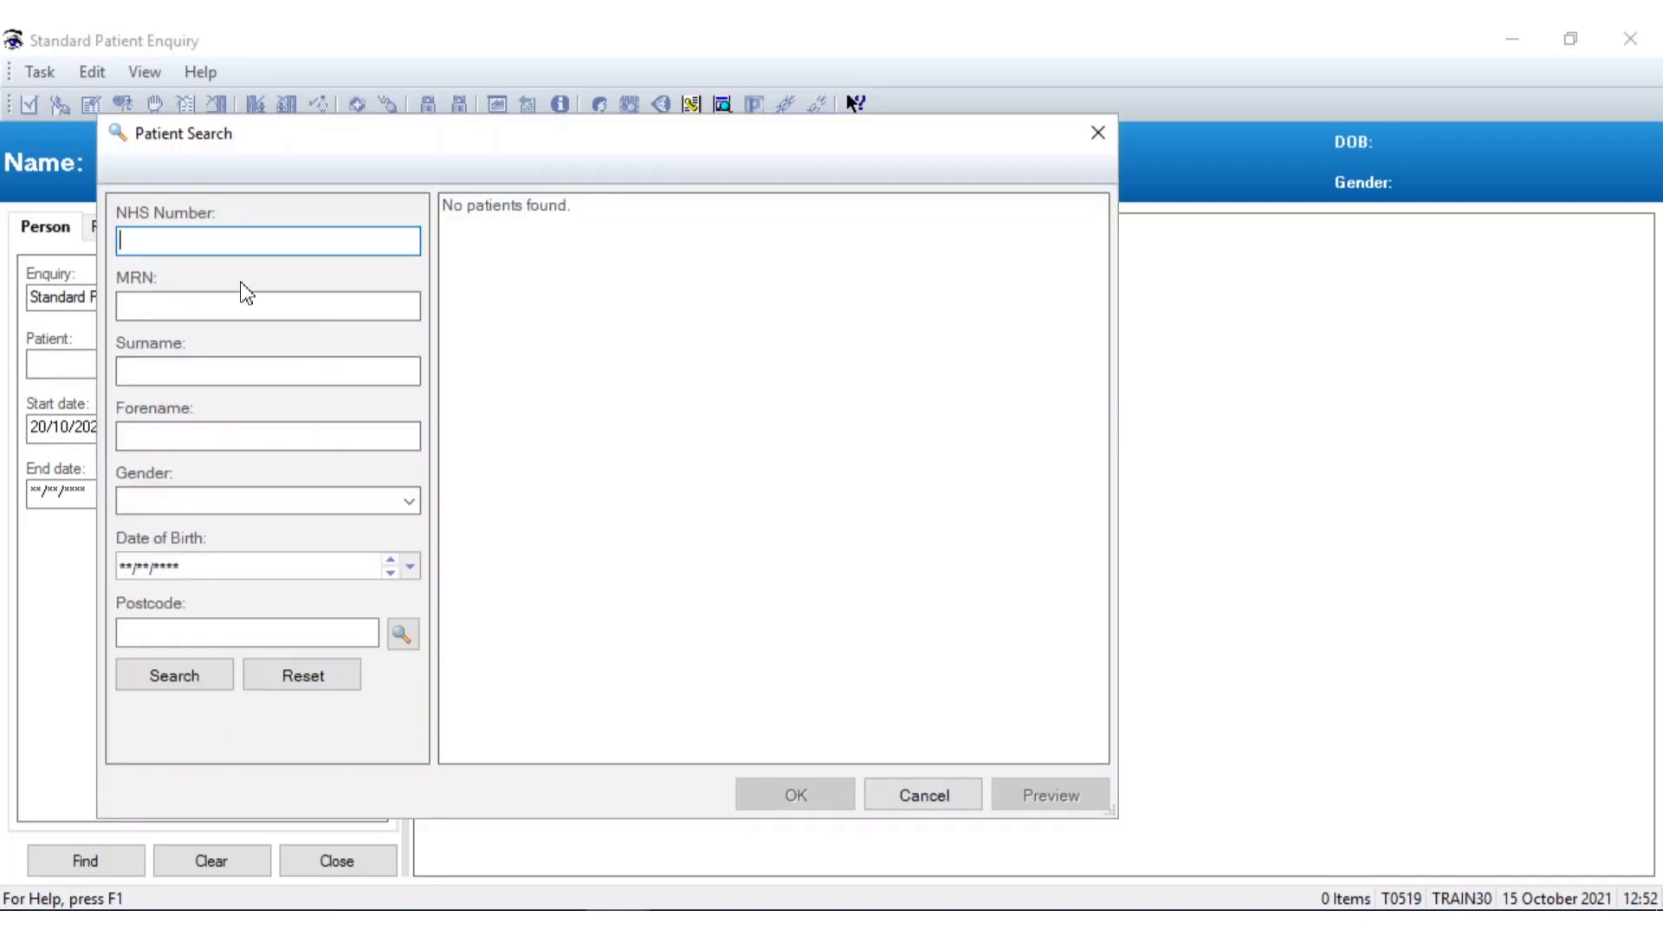
Search for the patient by MRN and load the 59-year-old female into the enquiry
{"action": "left_click", "coordinate": [223, 300]}
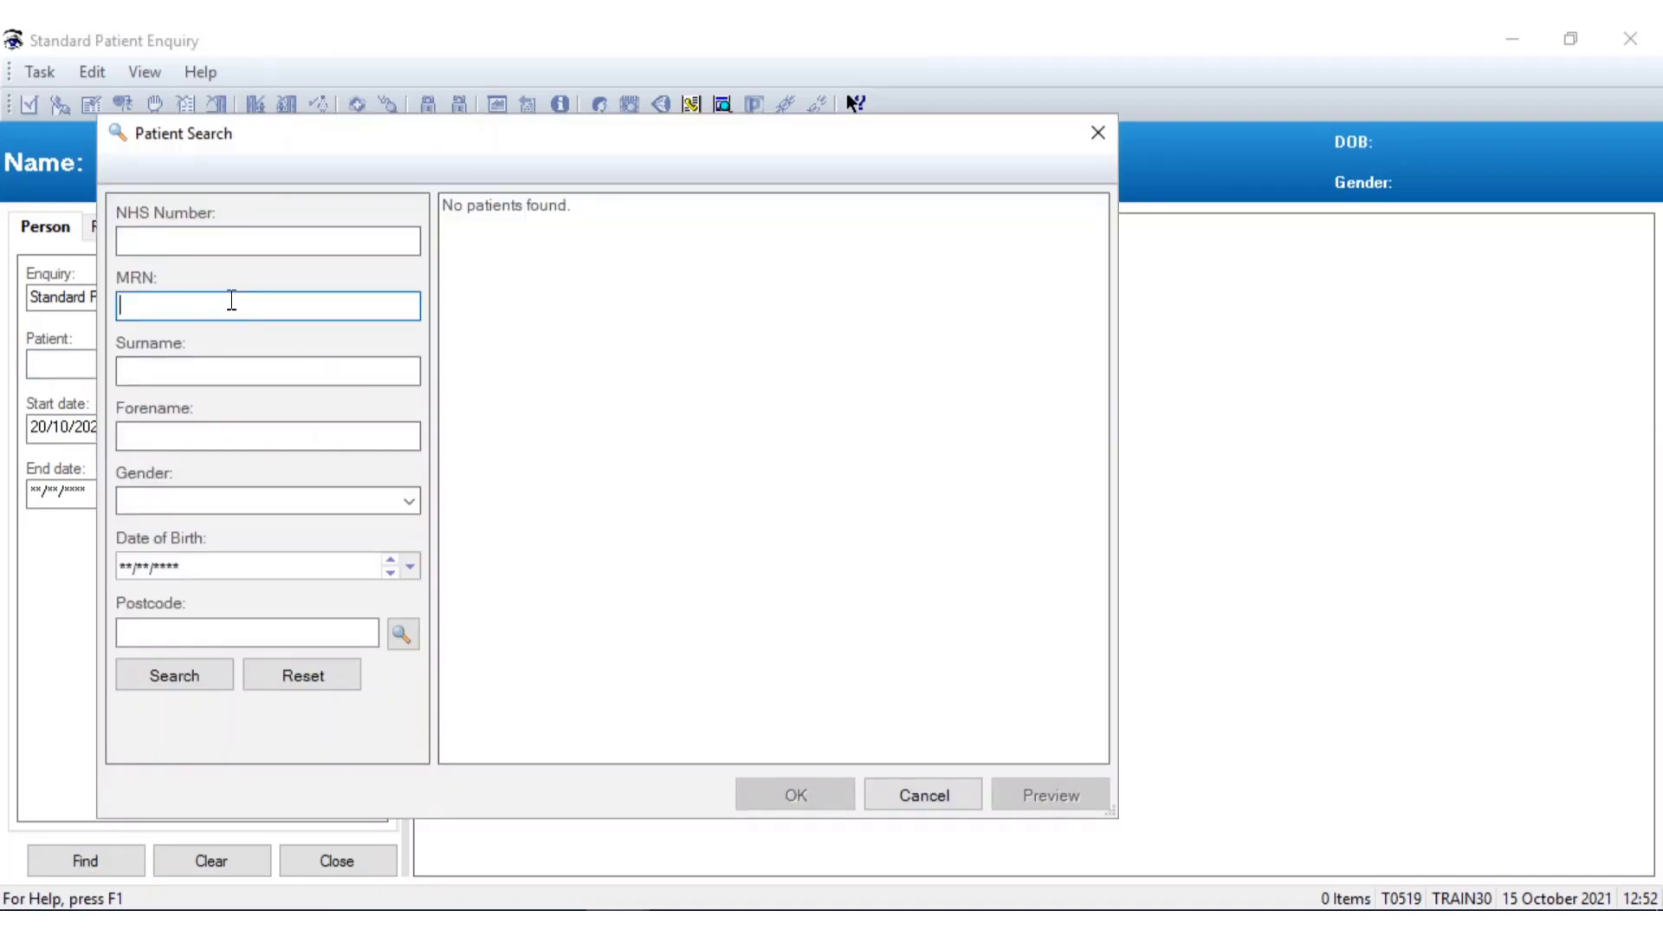
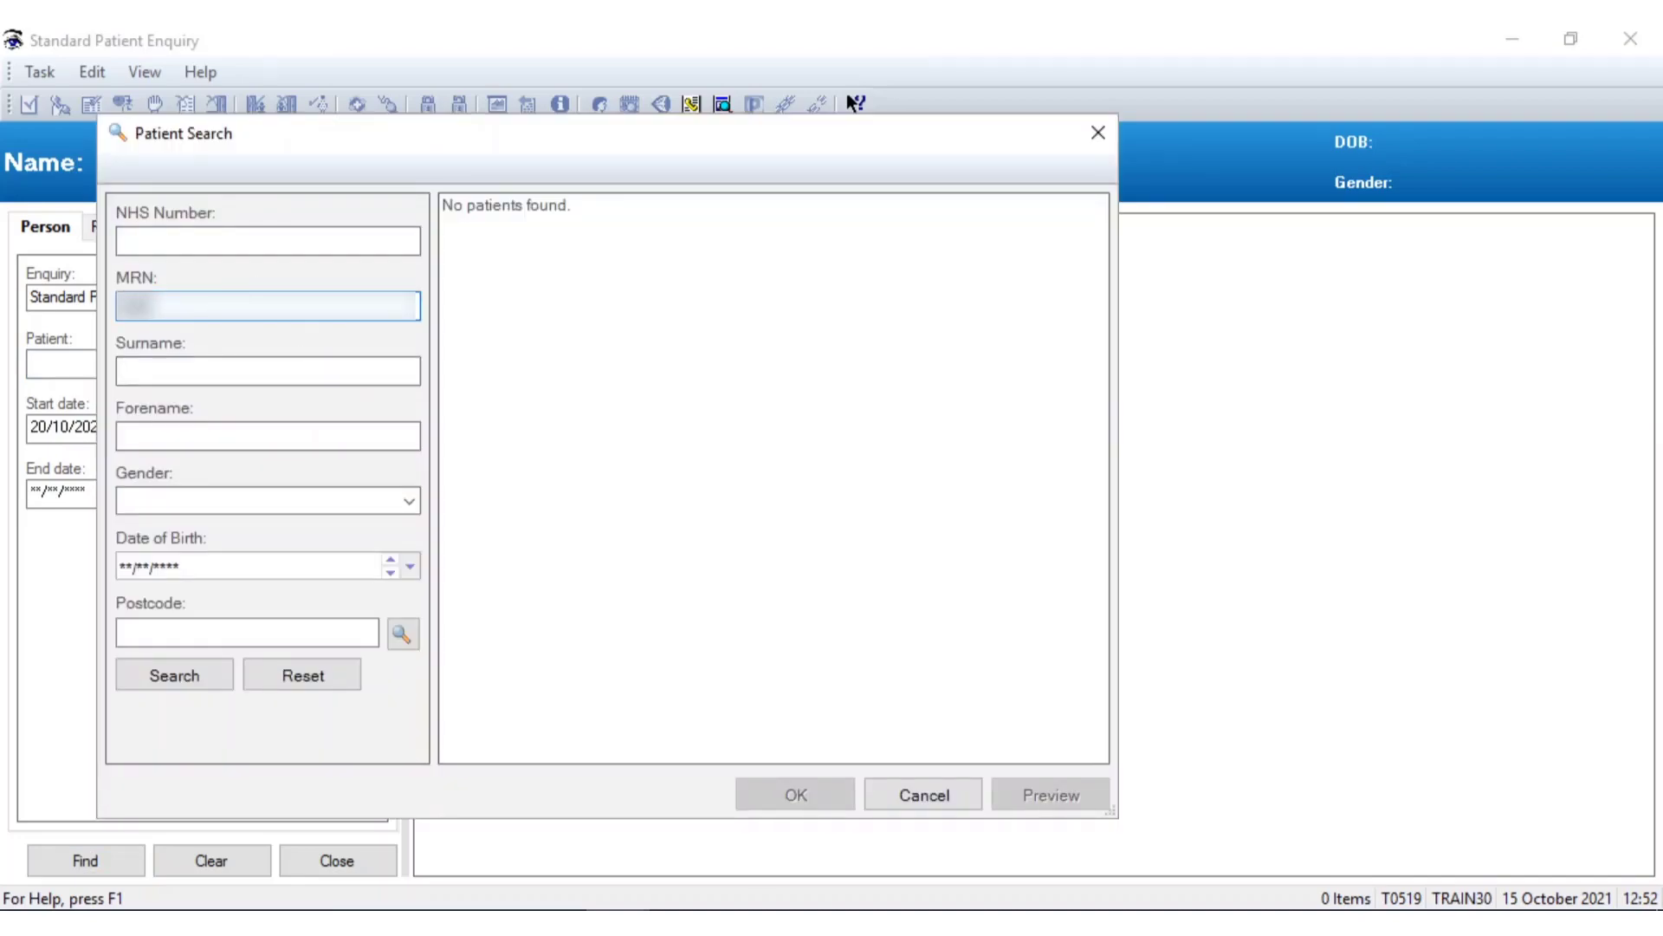
{"action": "key", "text": "Return"}
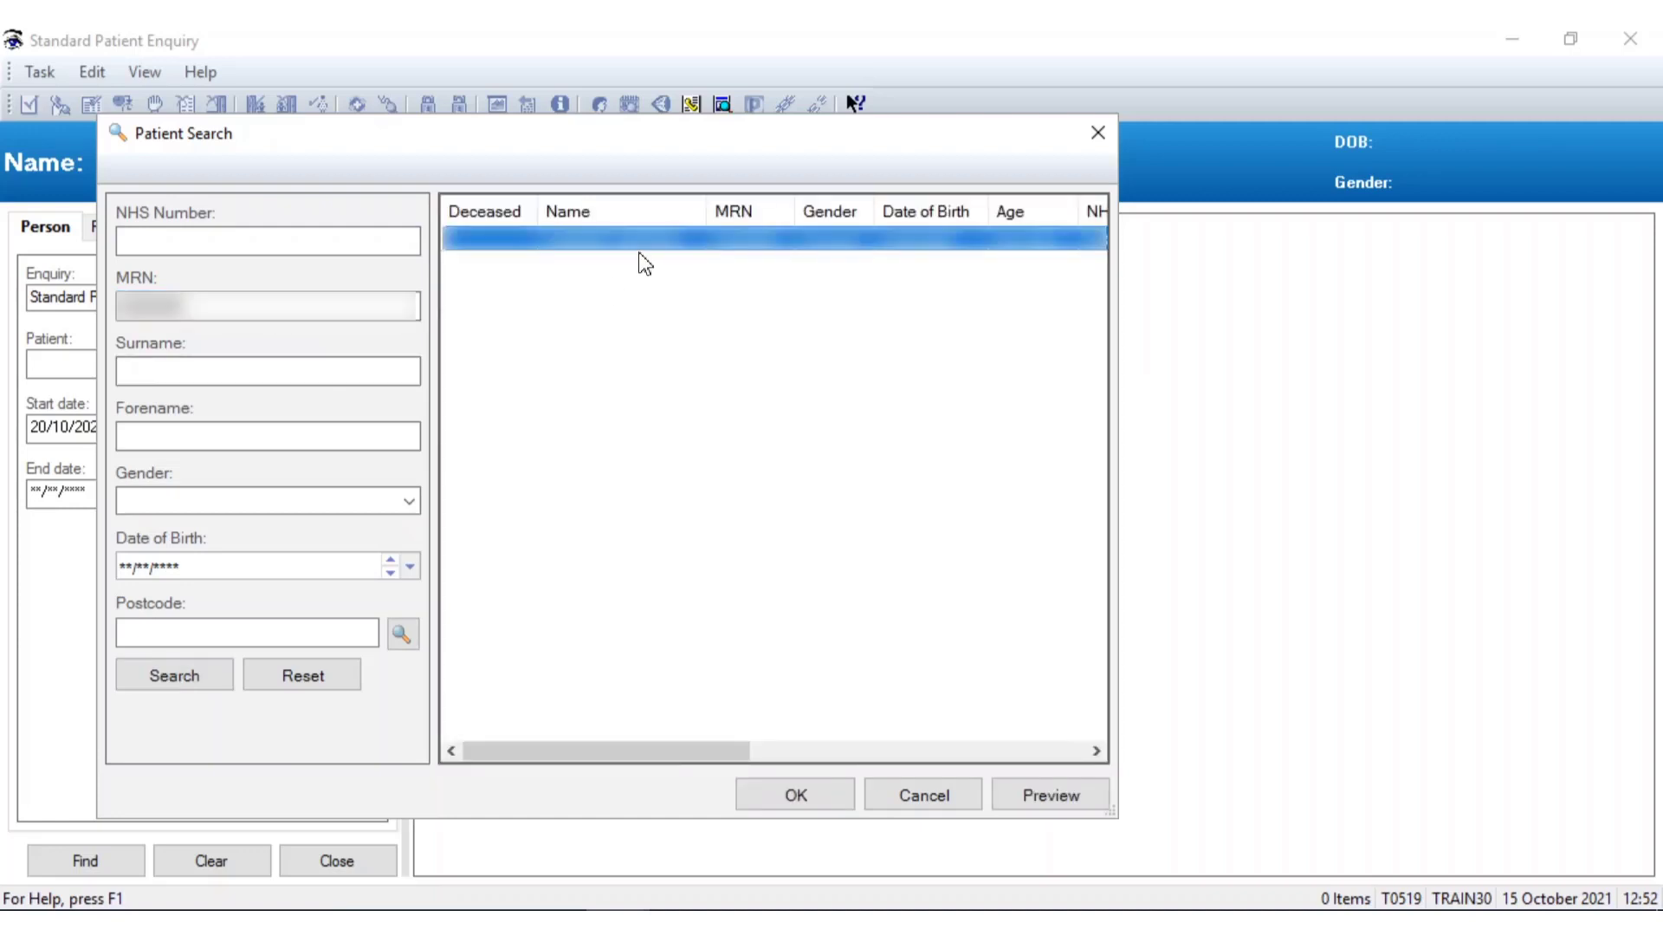
{"action": "left_click_drag", "start_coordinate": [632, 758], "coordinate": [770, 759]}
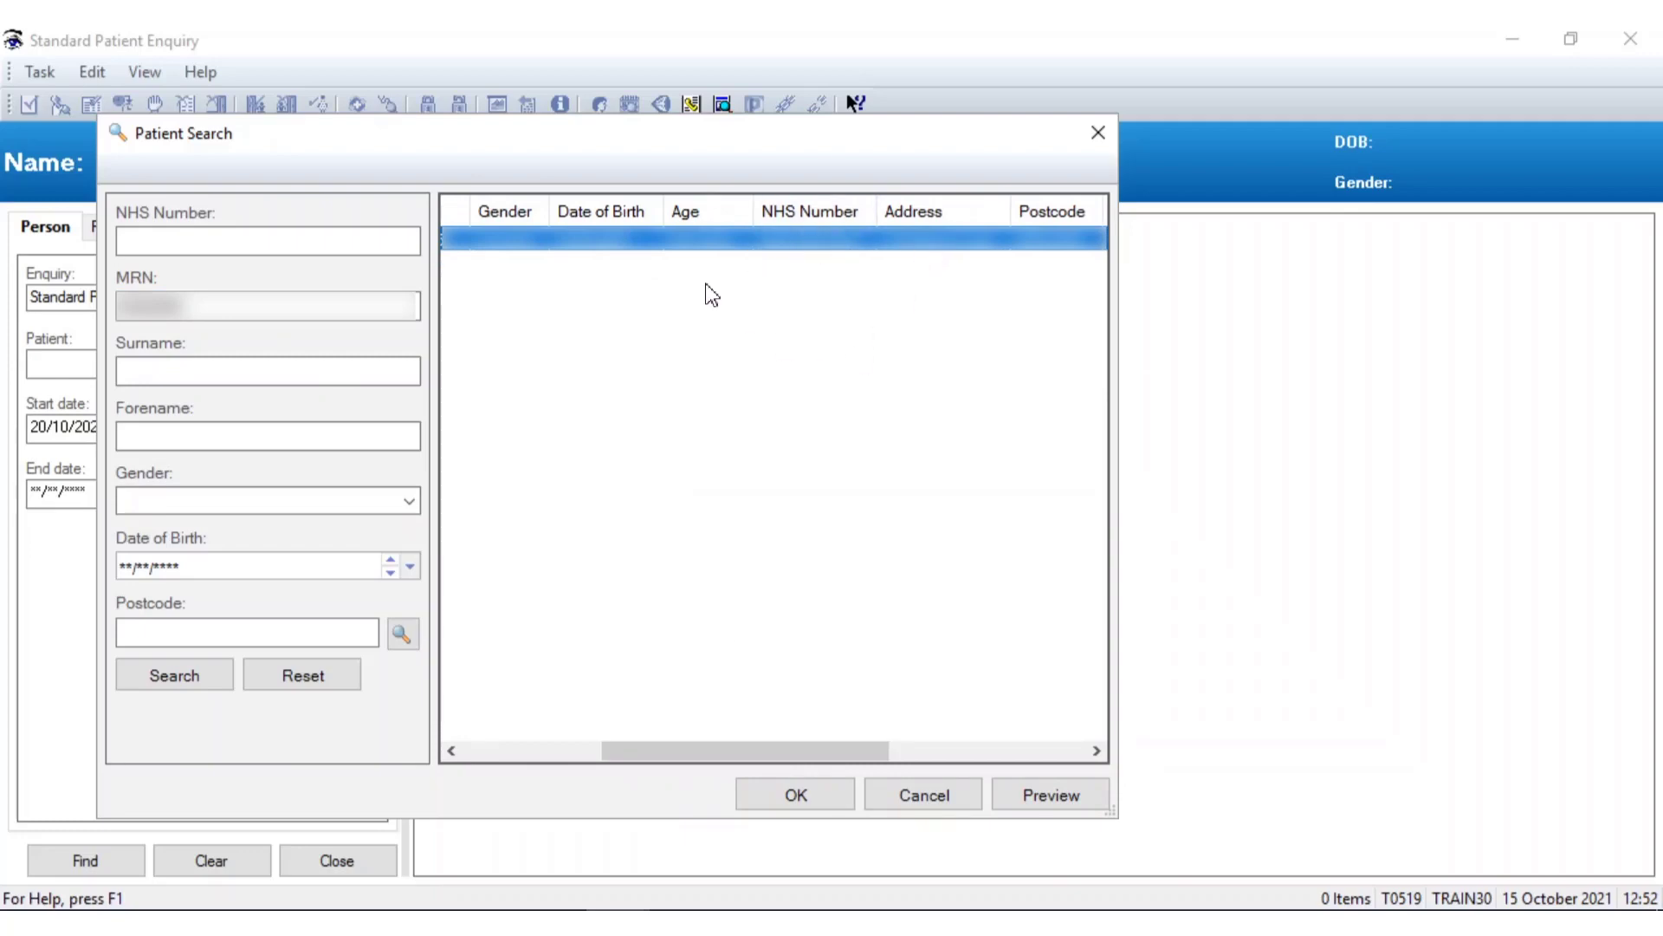
{"action": "left_click", "coordinate": [809, 795]}
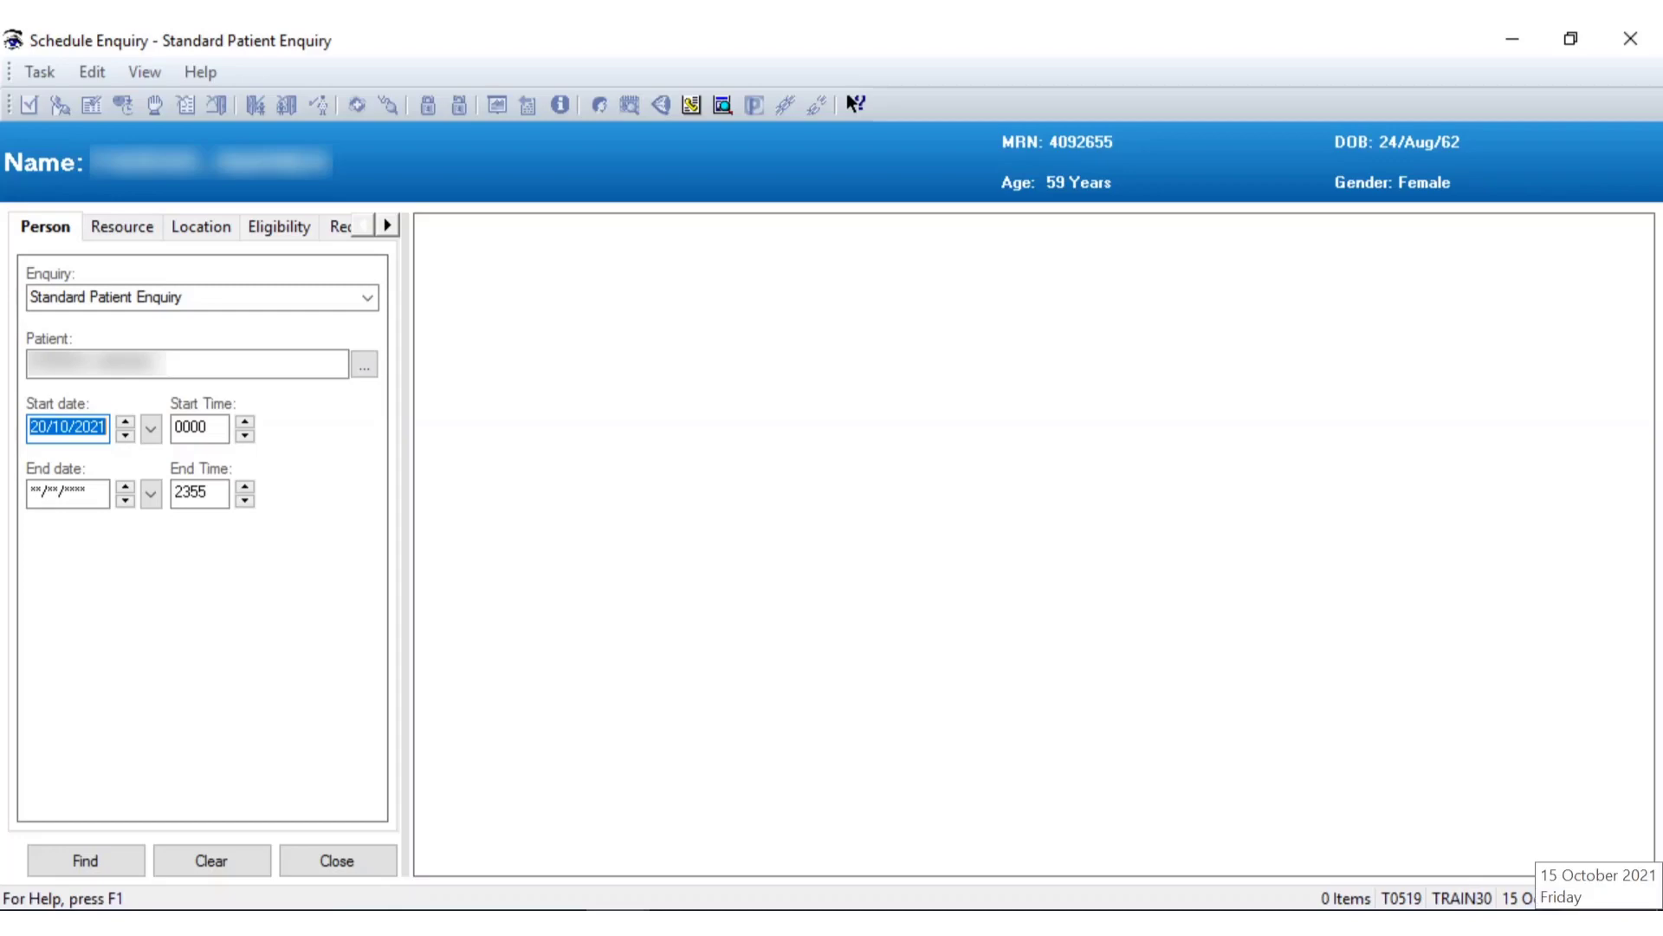
Find the patient's appointments from 16/10/2021 and select the BRI Theatres Cardiology request
{"action": "left_click", "coordinate": [150, 429]}
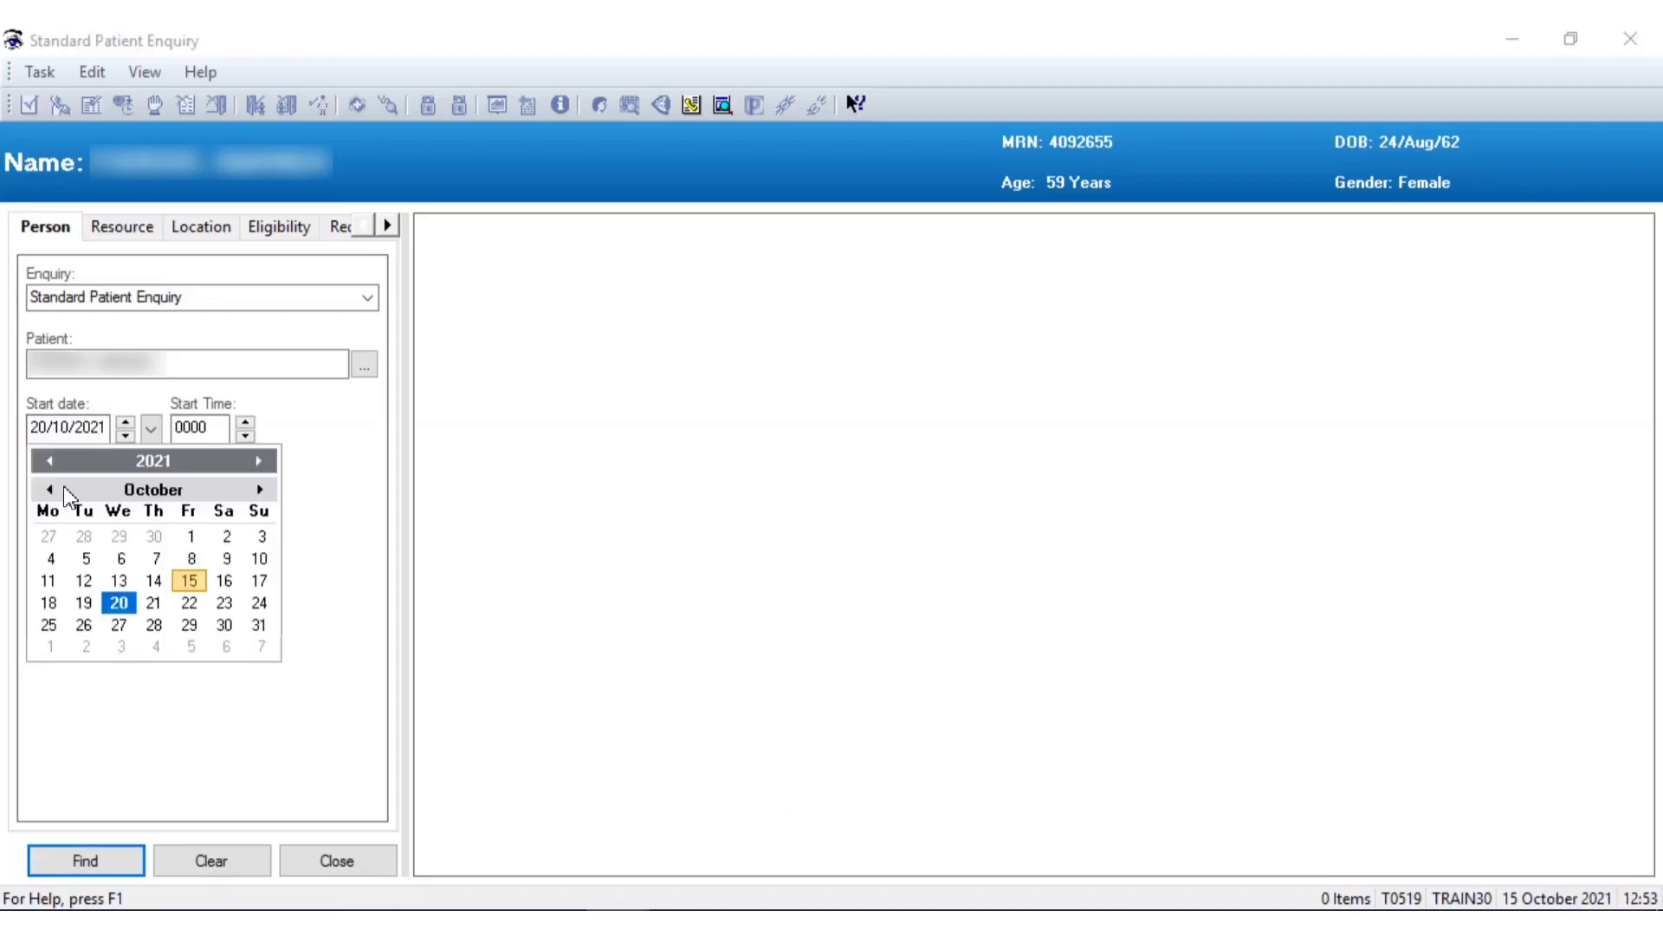
{"action": "left_click", "coordinate": [223, 580]}
{"action": "left_click", "coordinate": [104, 857]}
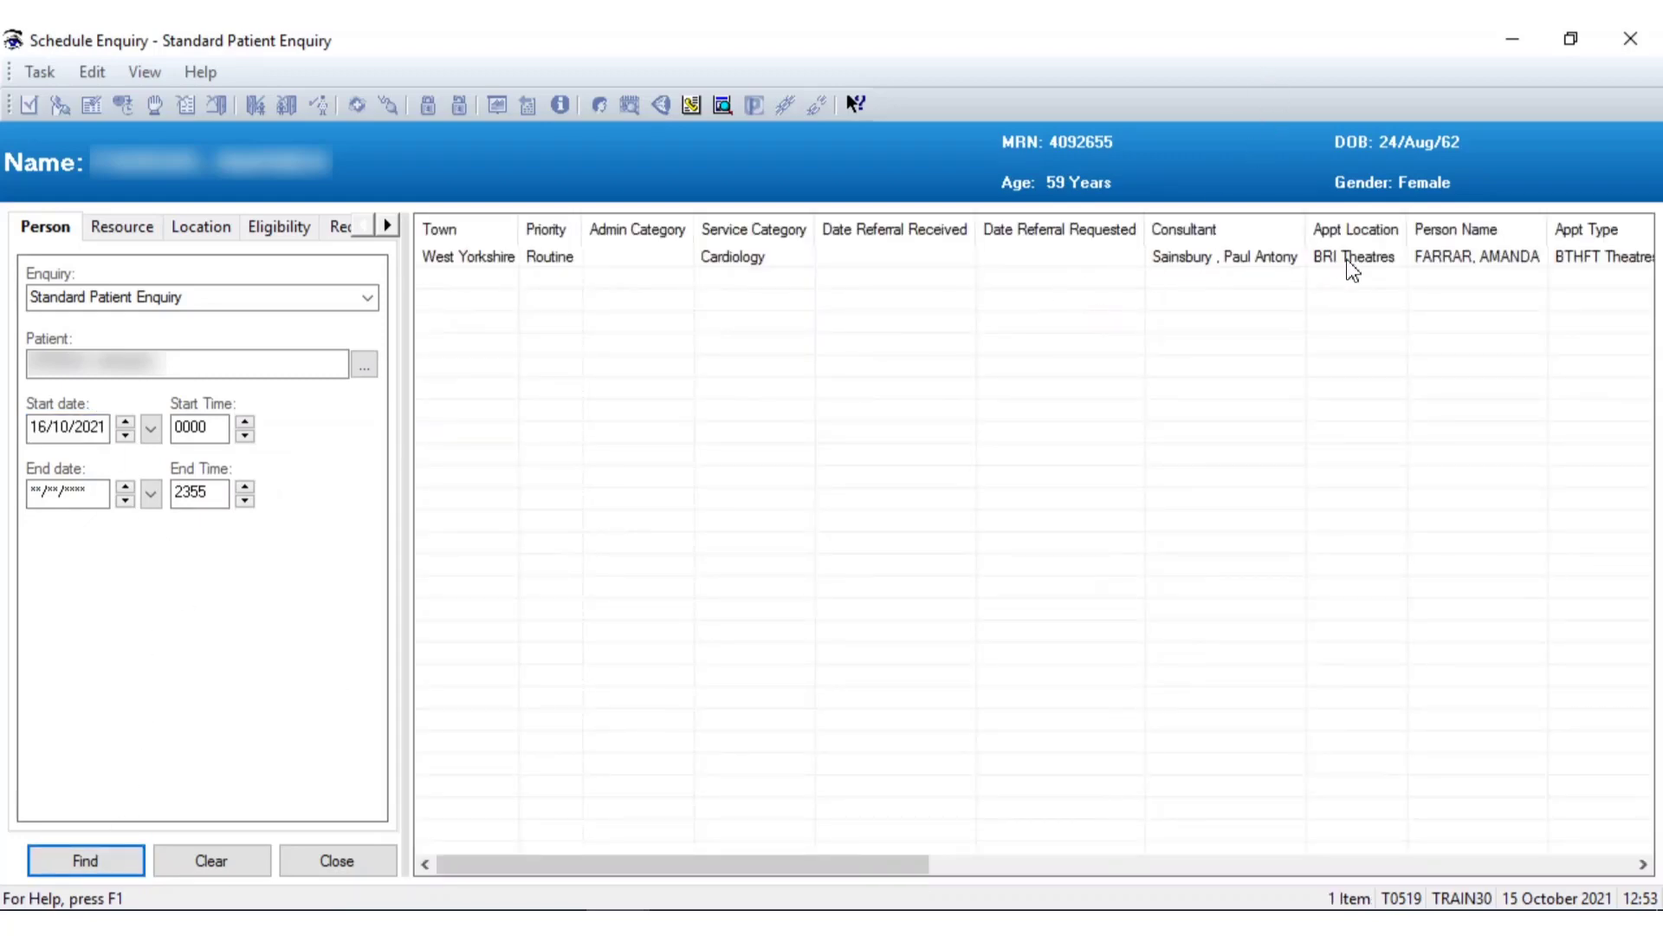
{"action": "left_click", "coordinate": [1362, 256]}
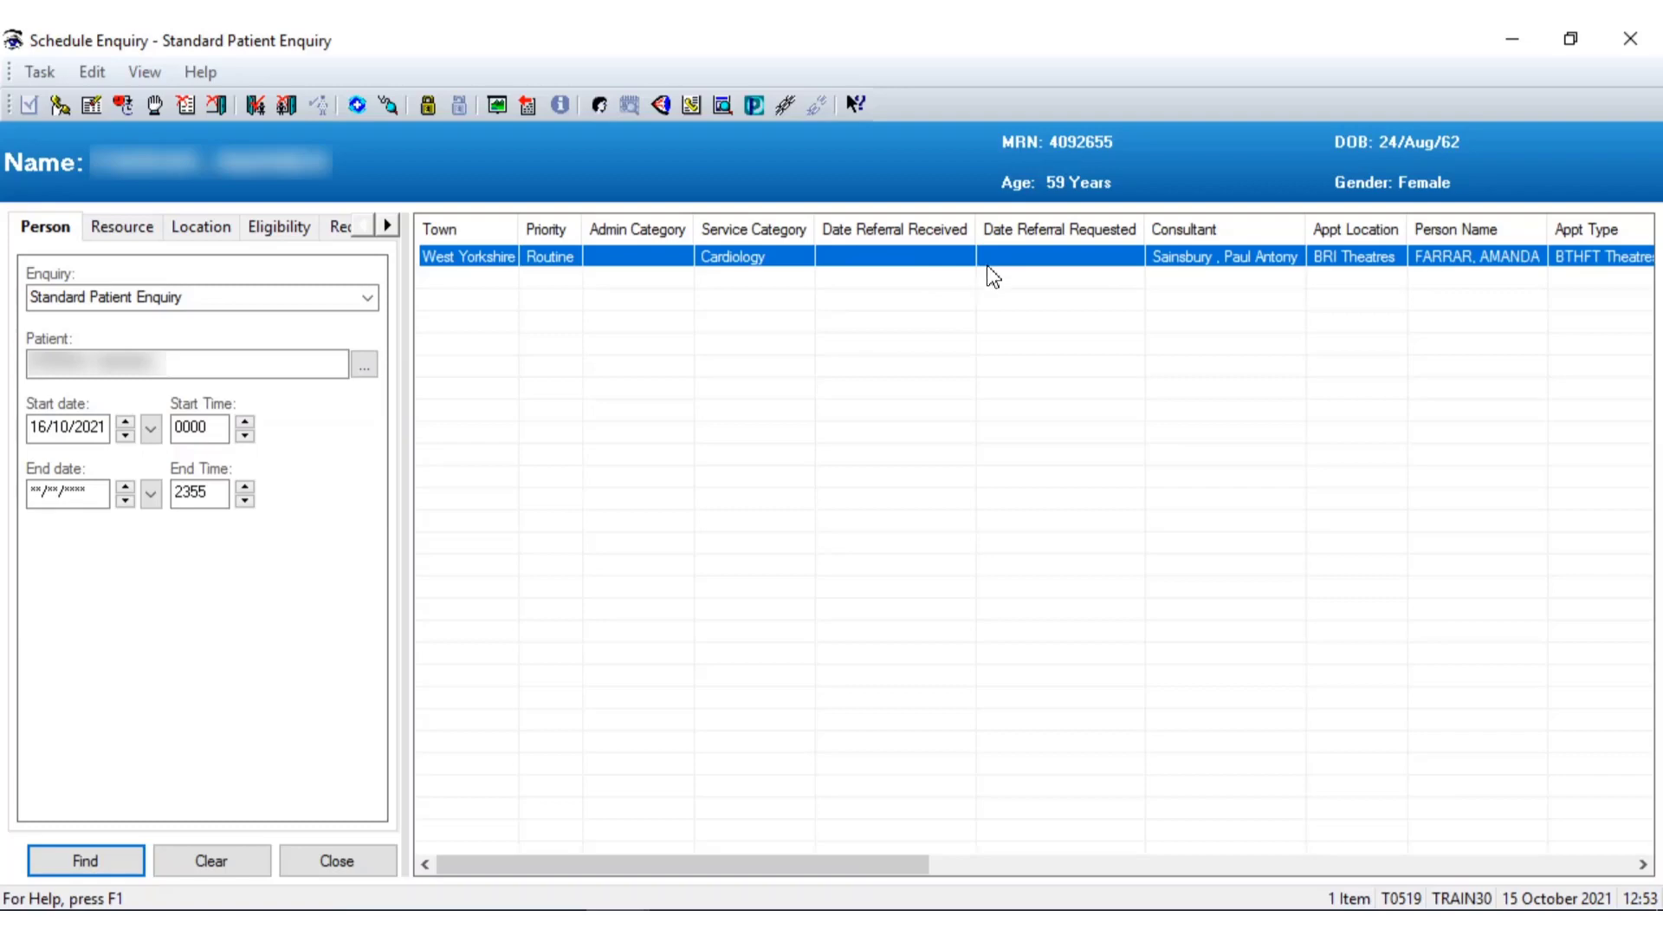
Start cancelling the BRI Theatres request with print letter 2 - No, acknowledging the required-field warning
{"action": "right_click", "coordinate": [860, 265]}
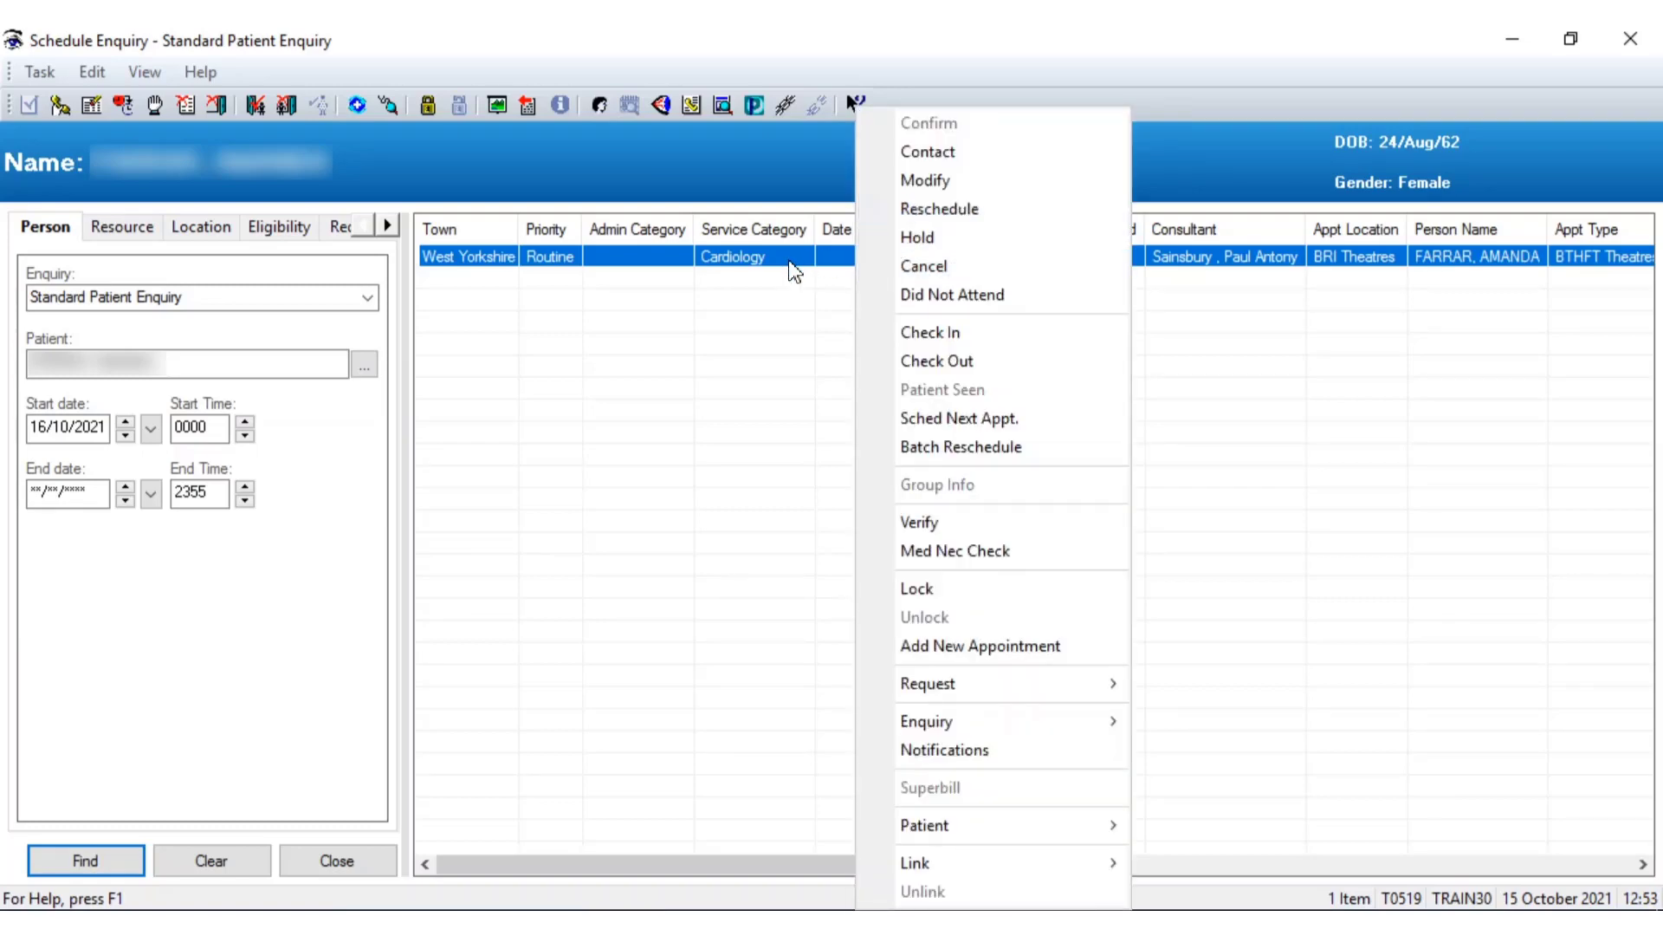
{"action": "left_click", "coordinate": [920, 267]}
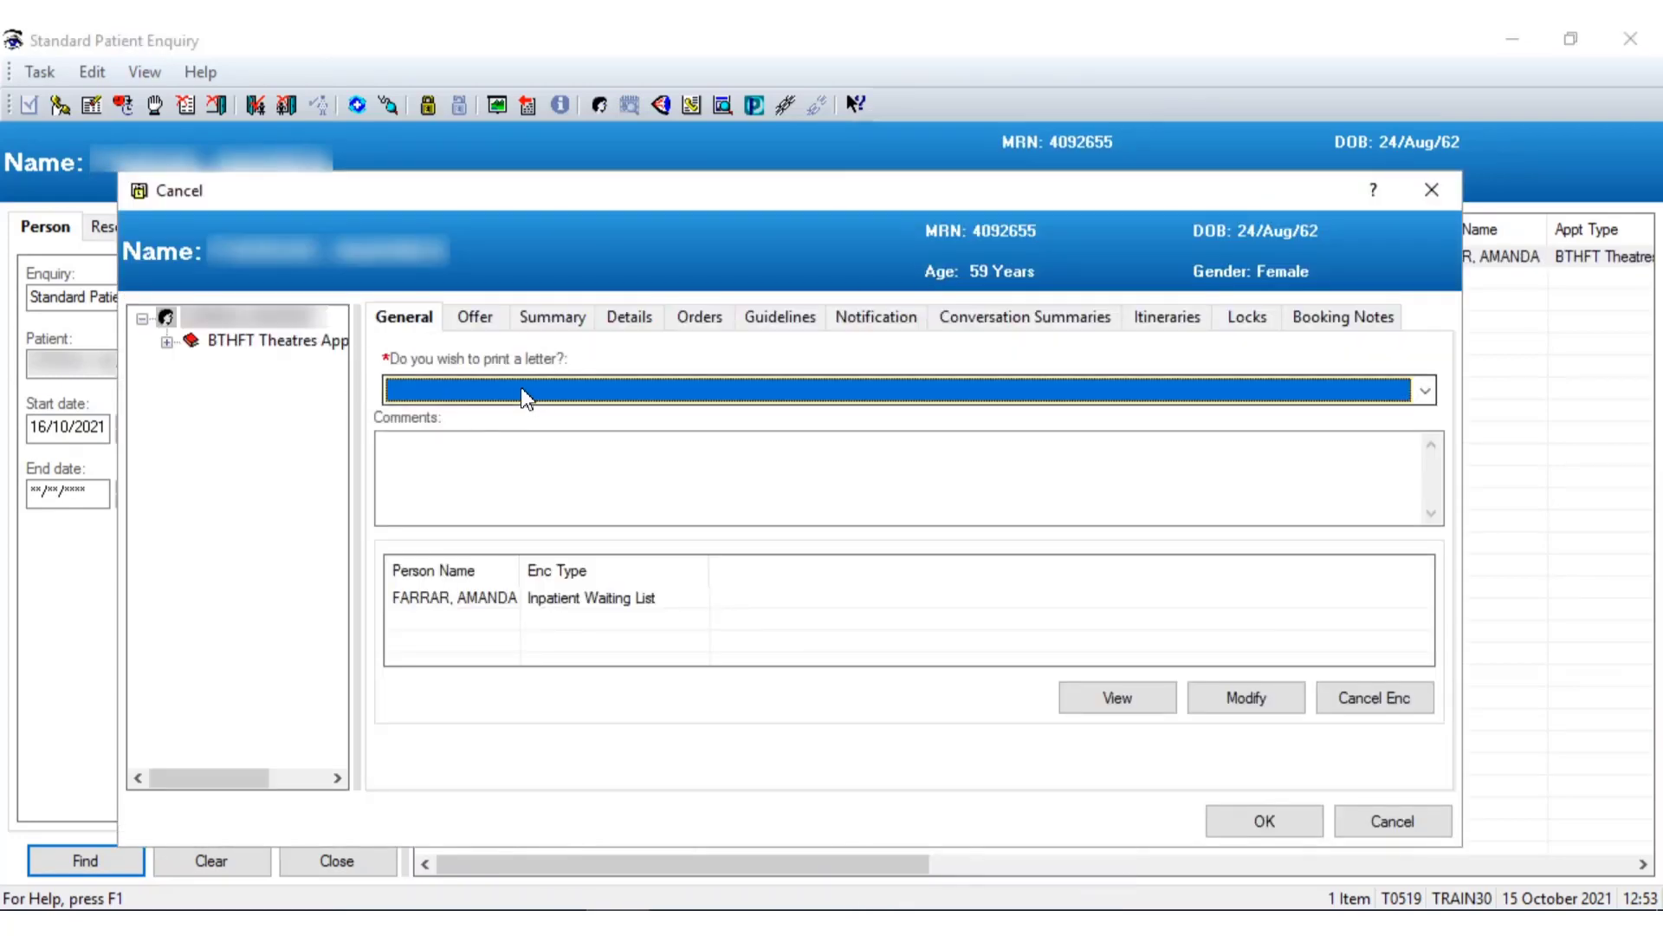
{"action": "left_click", "coordinate": [452, 395]}
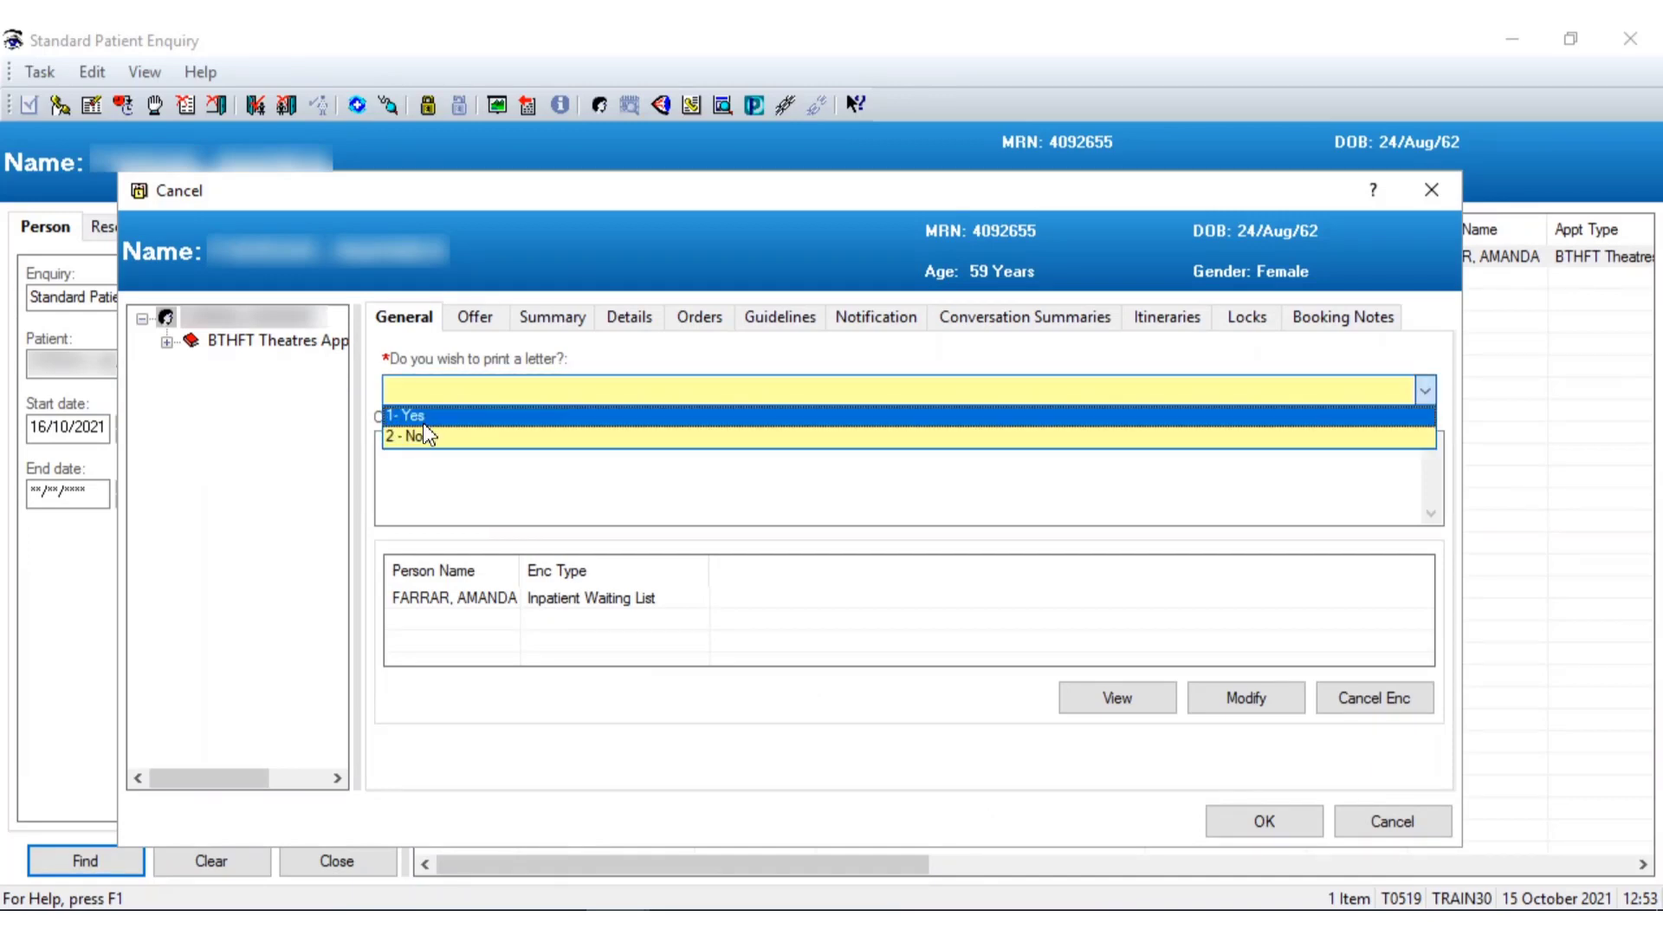
{"action": "left_click", "coordinate": [423, 435]}
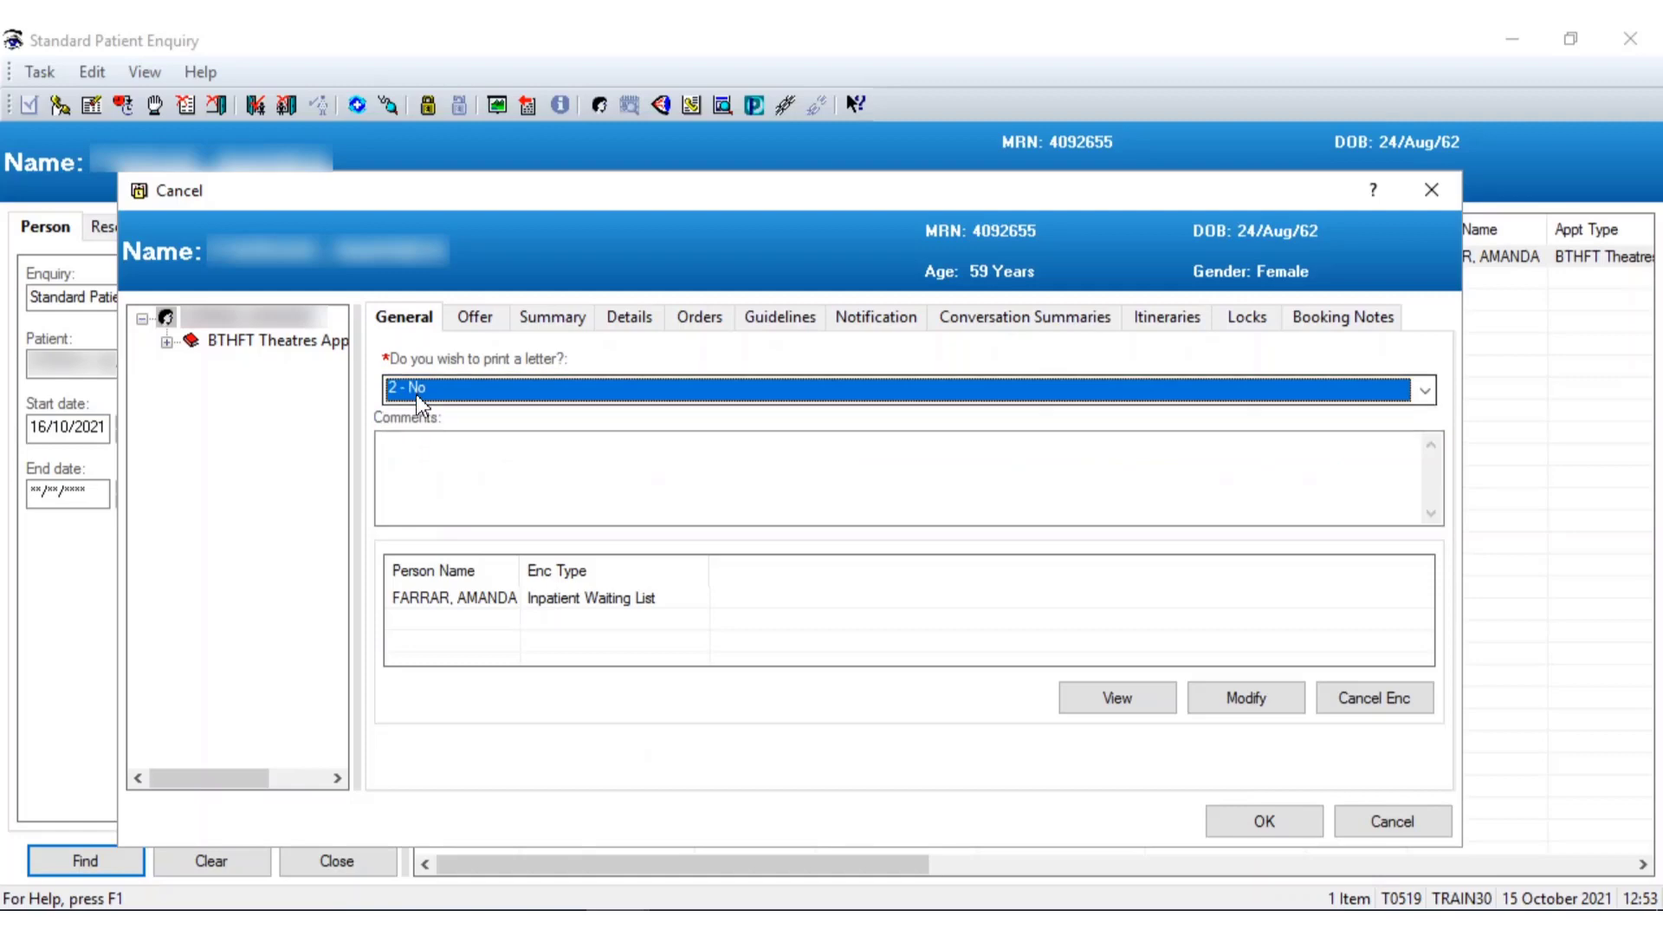
{"action": "left_click", "coordinate": [1291, 823]}
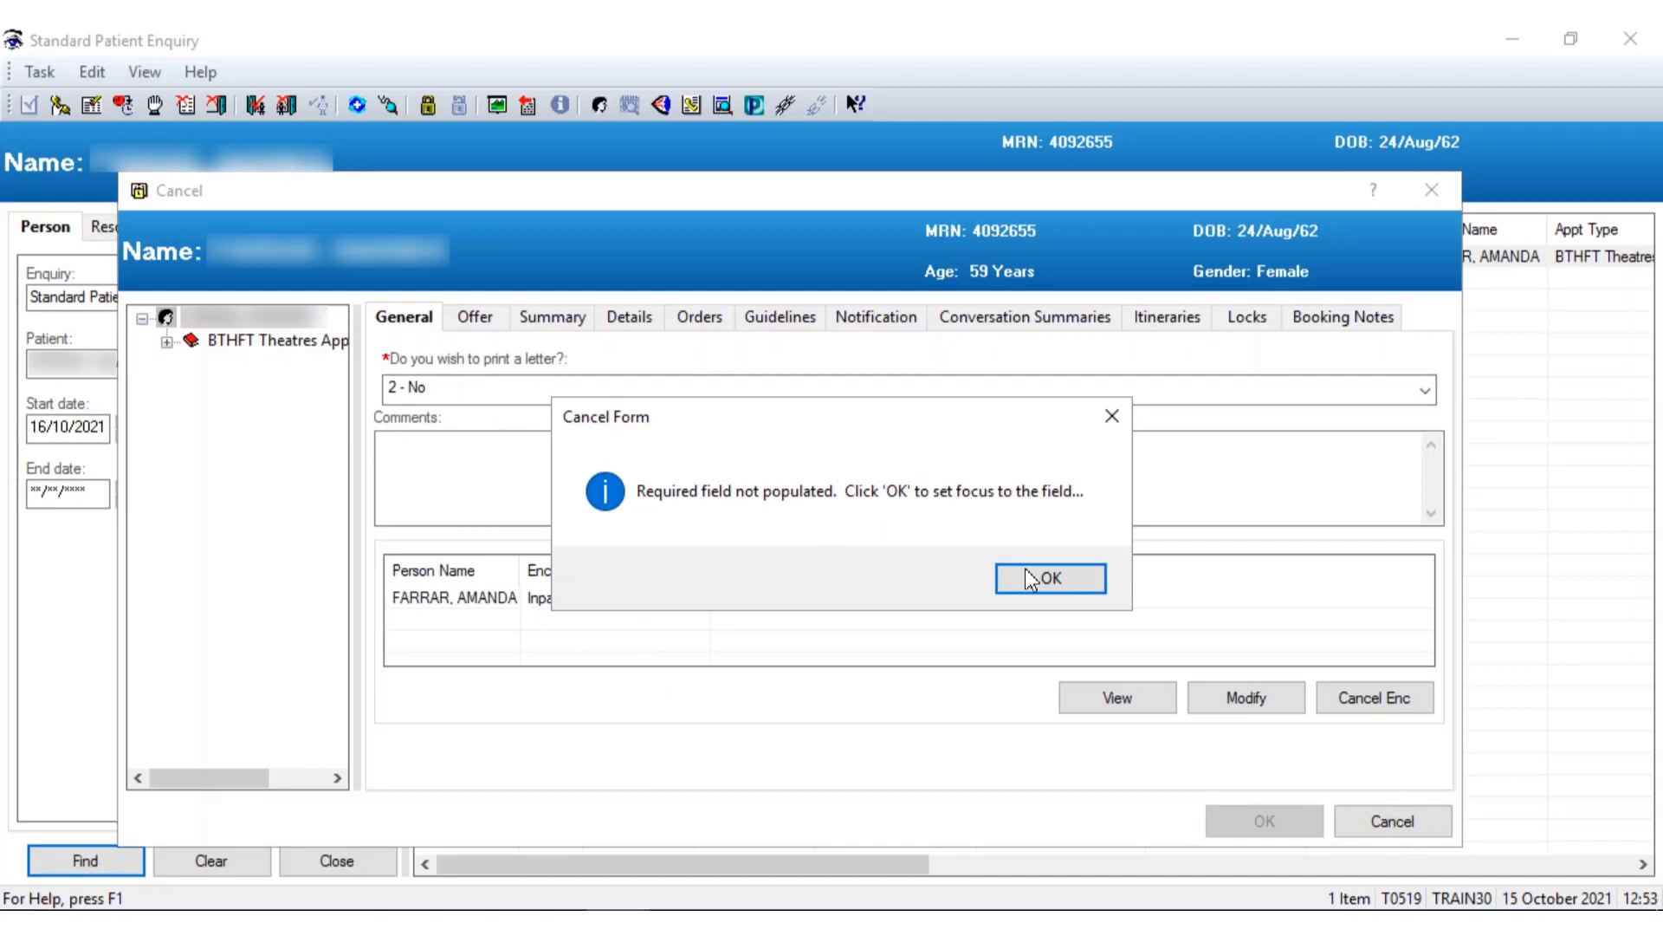
{"action": "left_click", "coordinate": [1043, 580]}
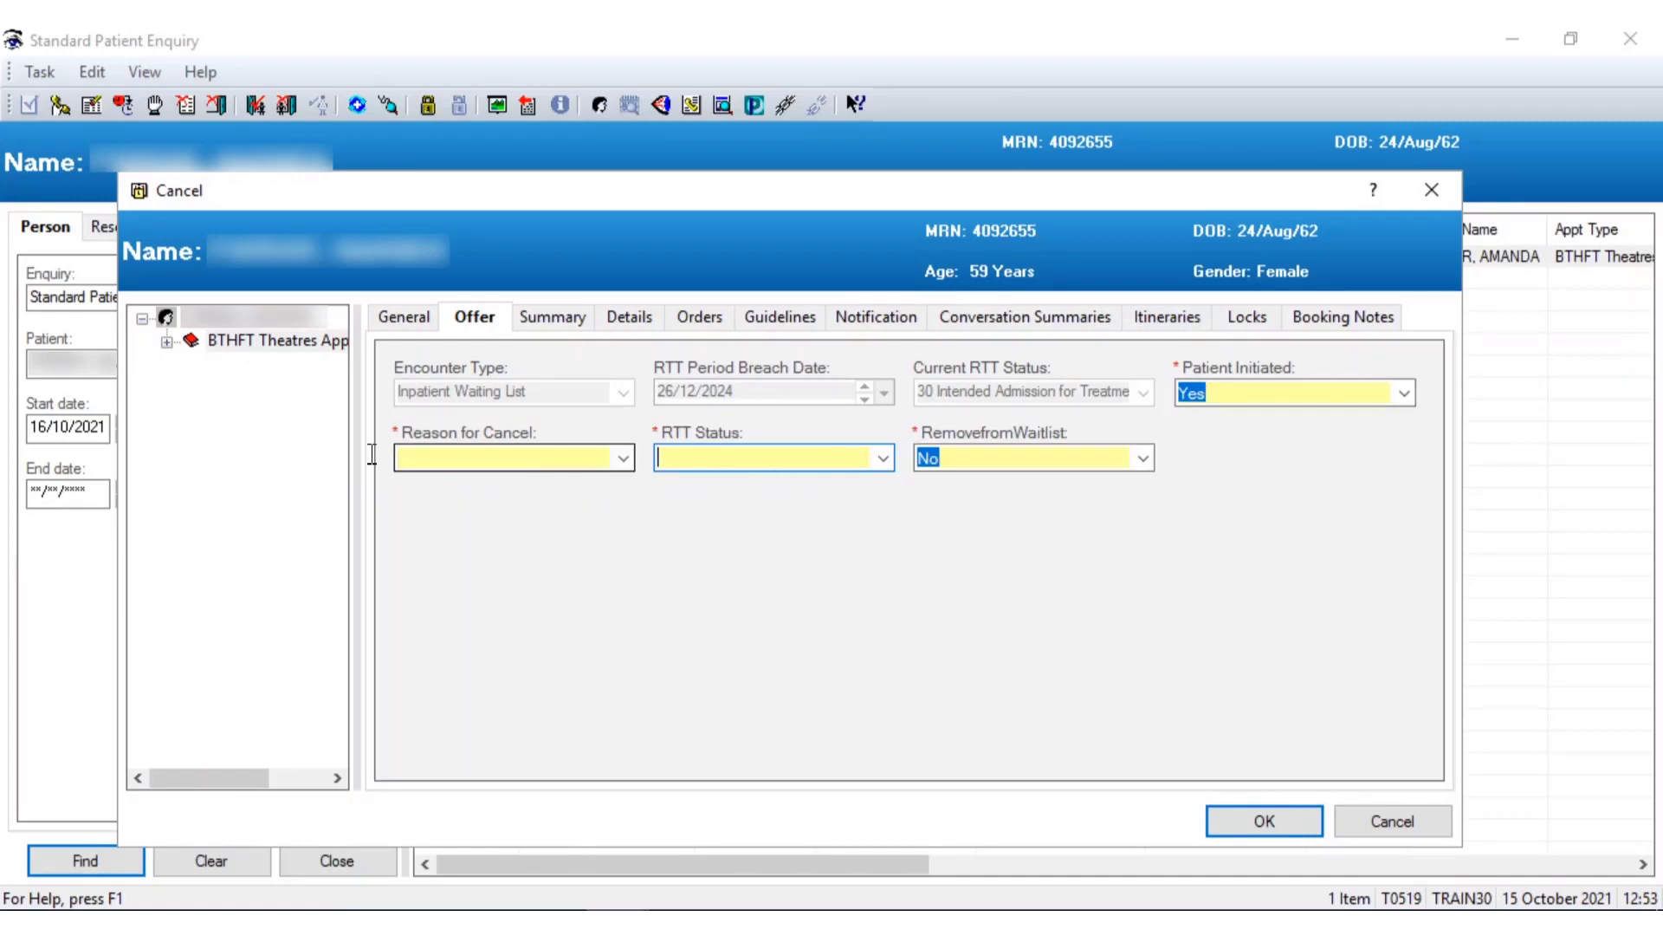
{"action": "left_click", "coordinate": [625, 459]}
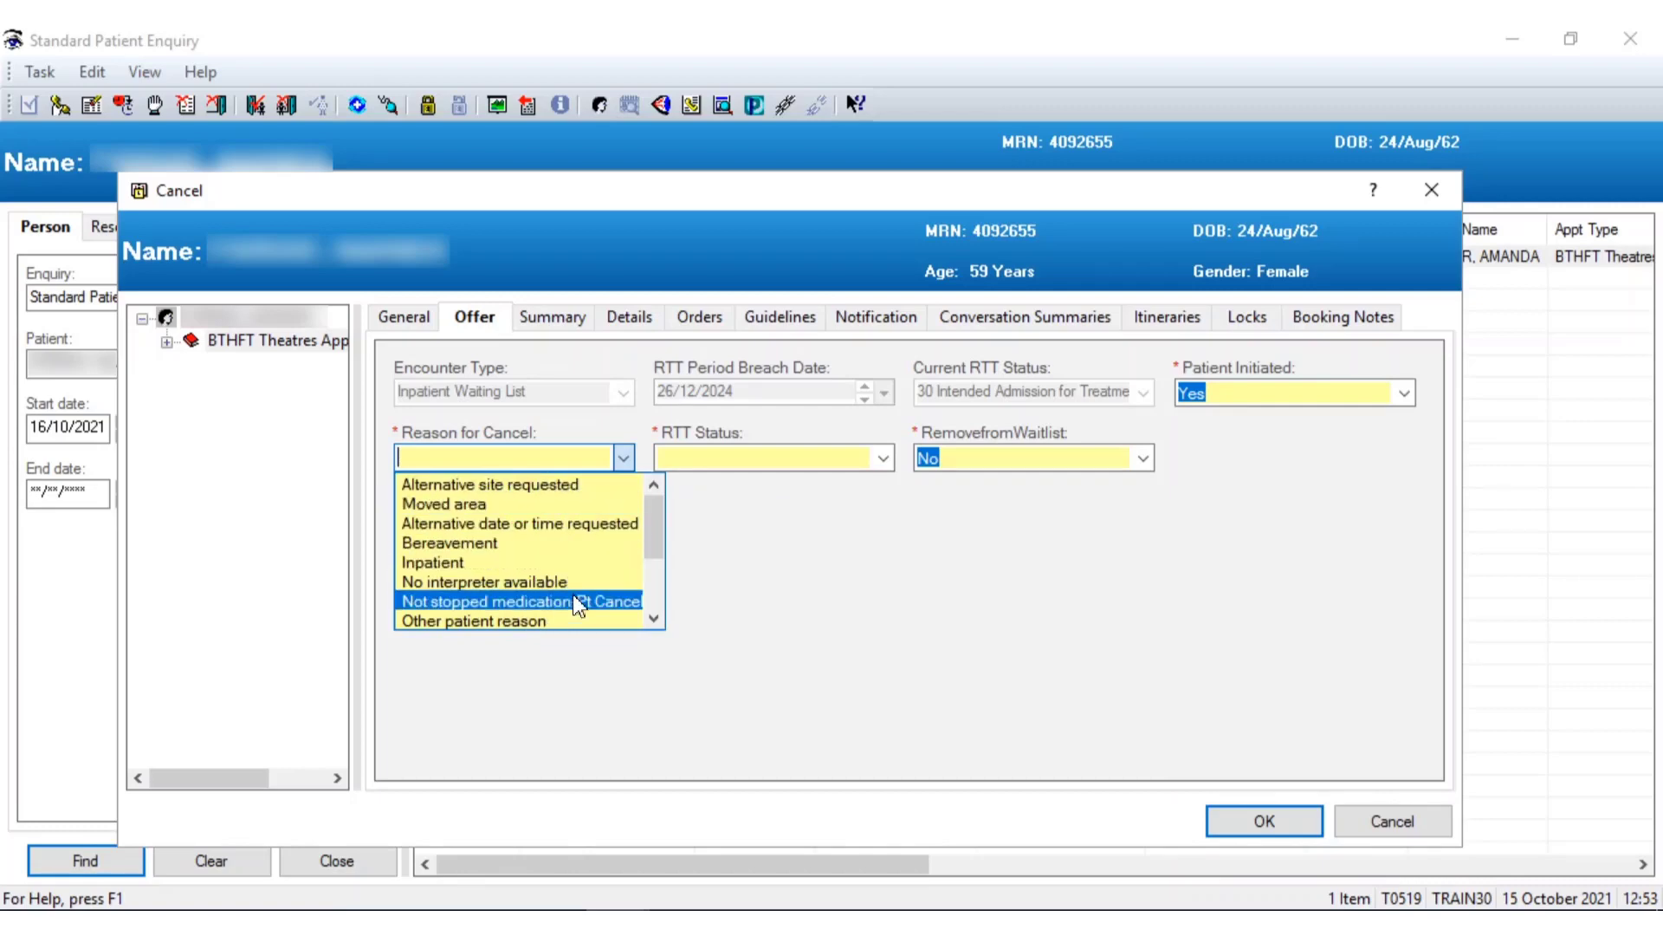
{"action": "left_click", "coordinate": [1035, 618]}
{"action": "left_click", "coordinate": [1406, 394]}
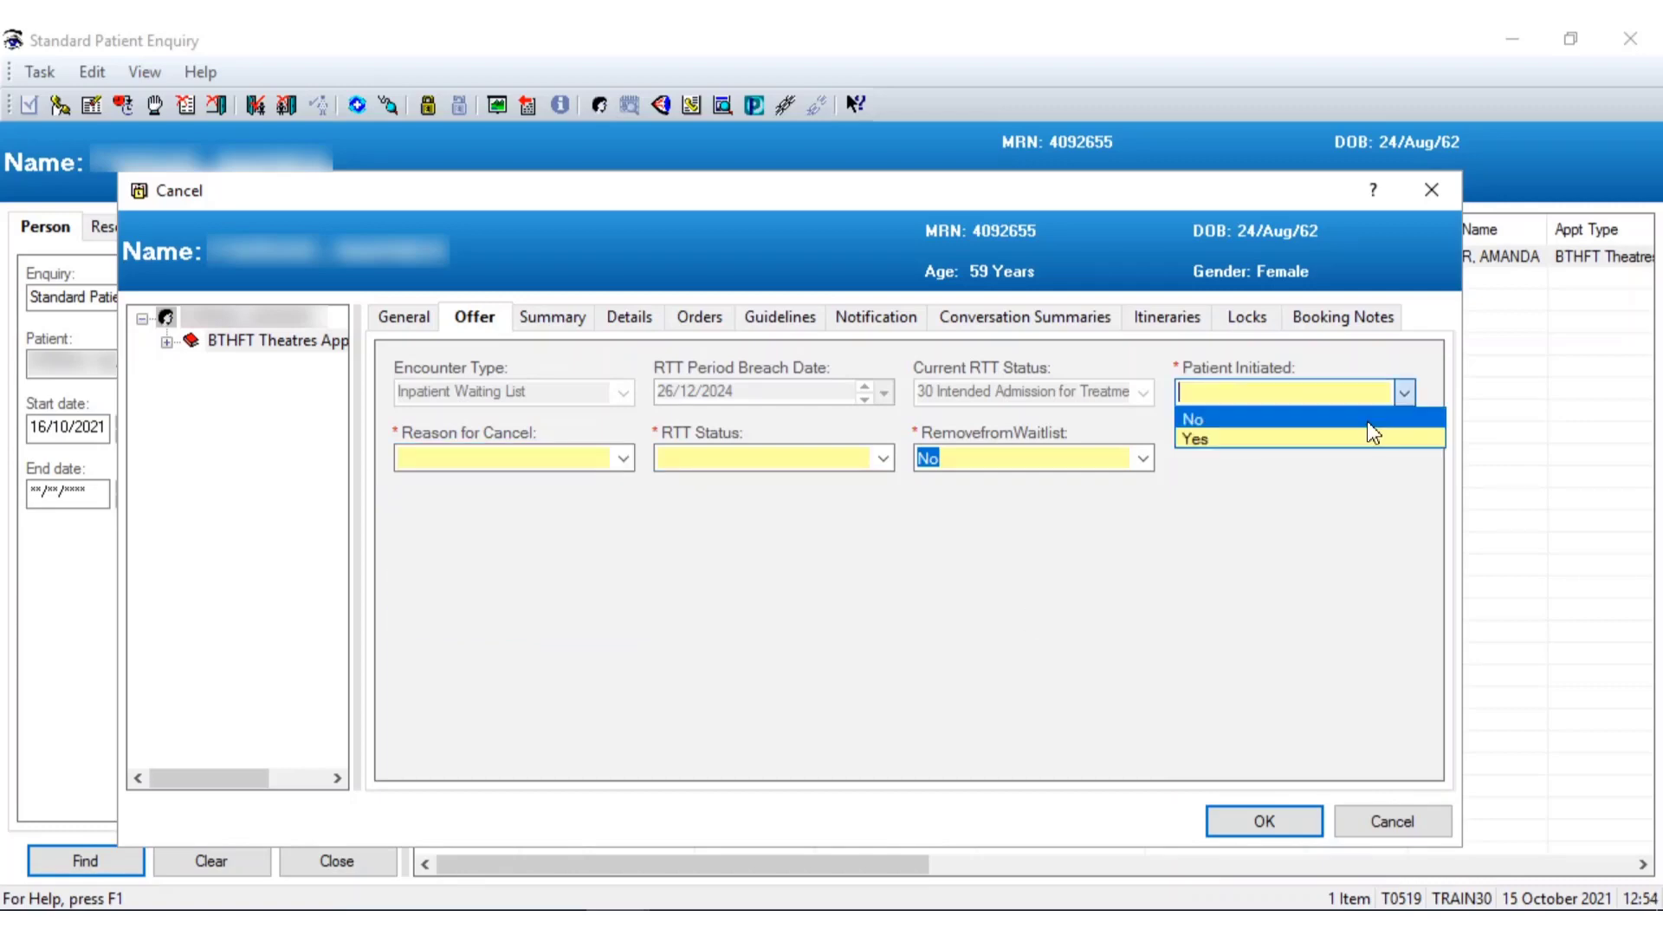
{"action": "left_click", "coordinate": [1186, 420]}
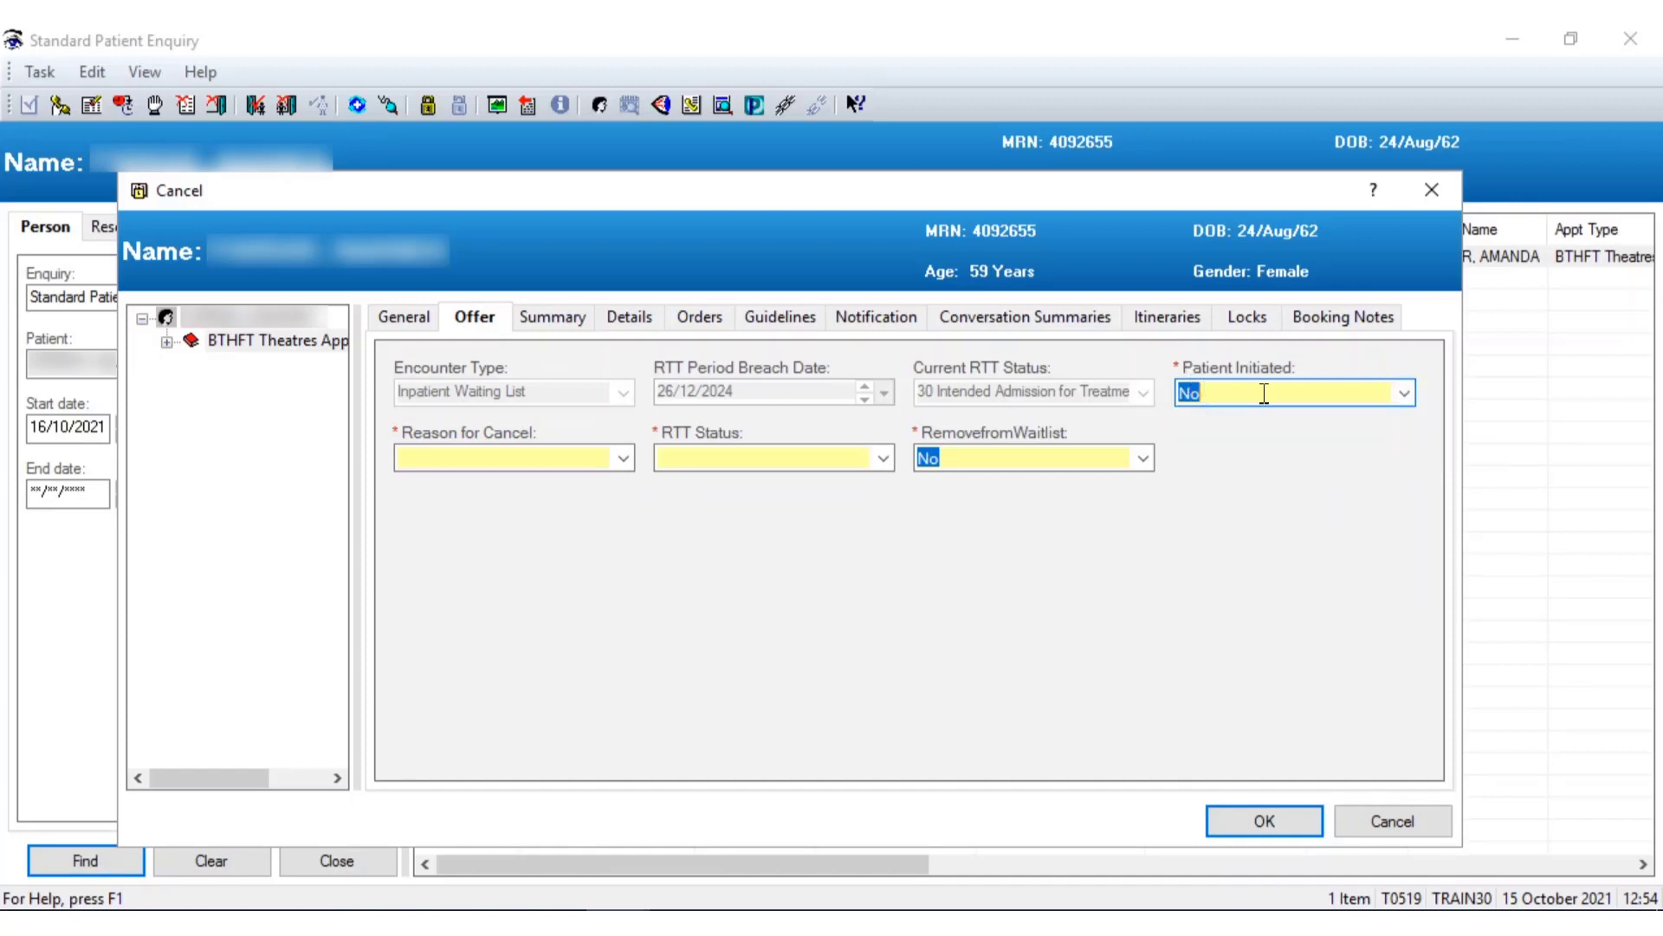
{"action": "left_click", "coordinate": [625, 457]}
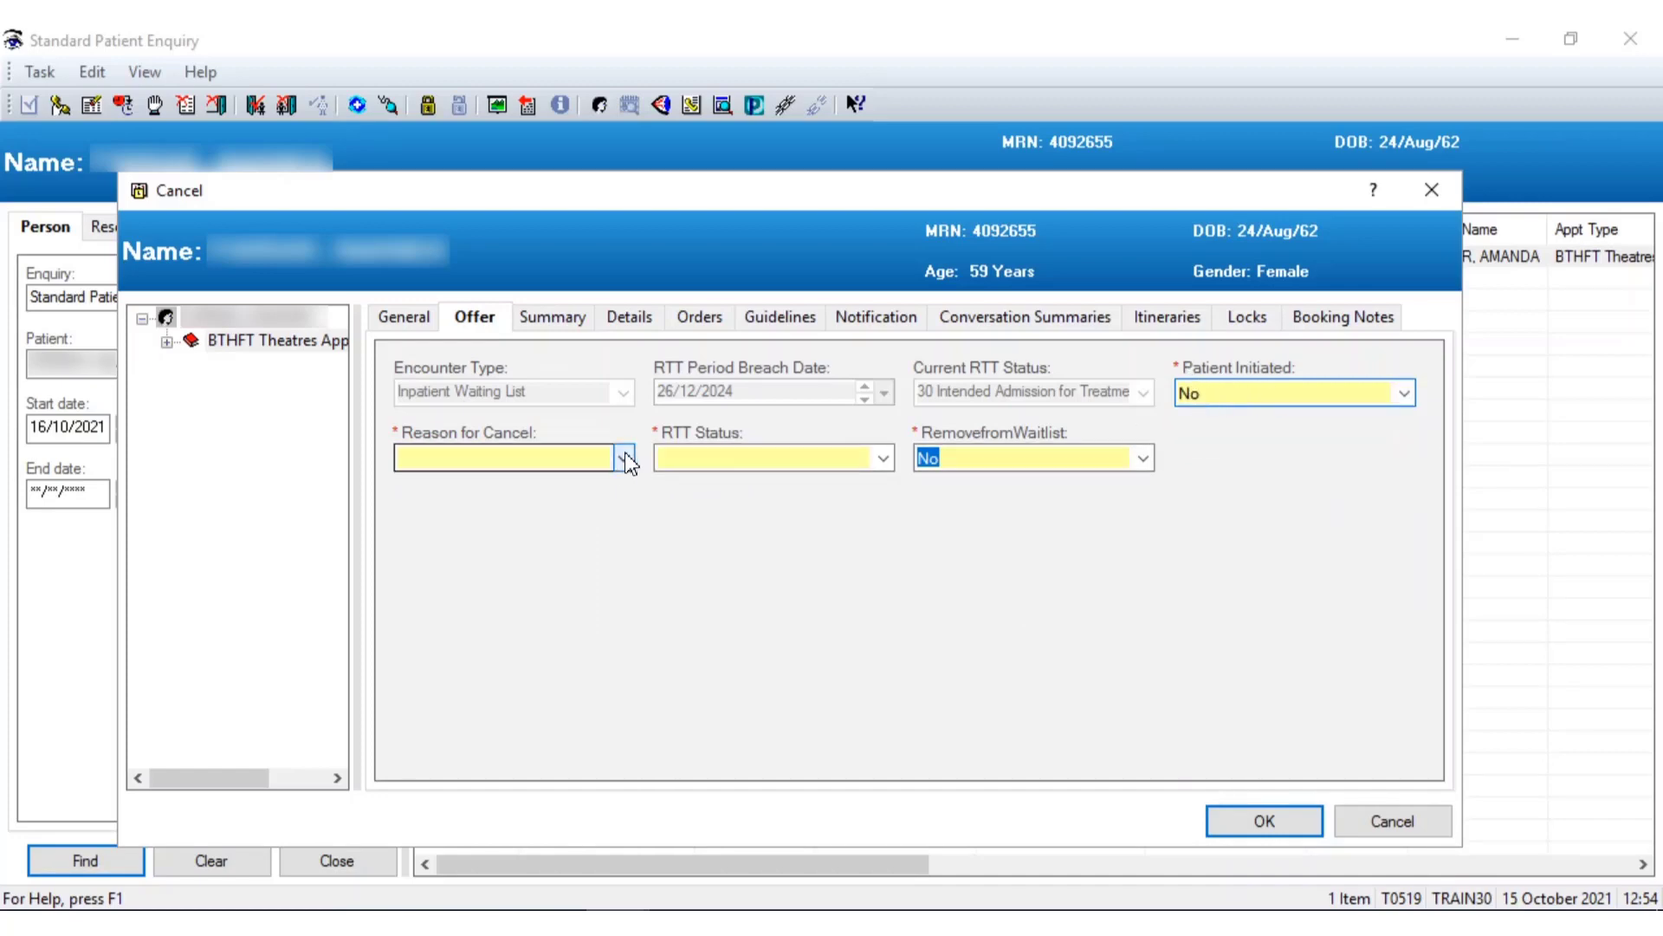
{"action": "left_click", "coordinate": [617, 461]}
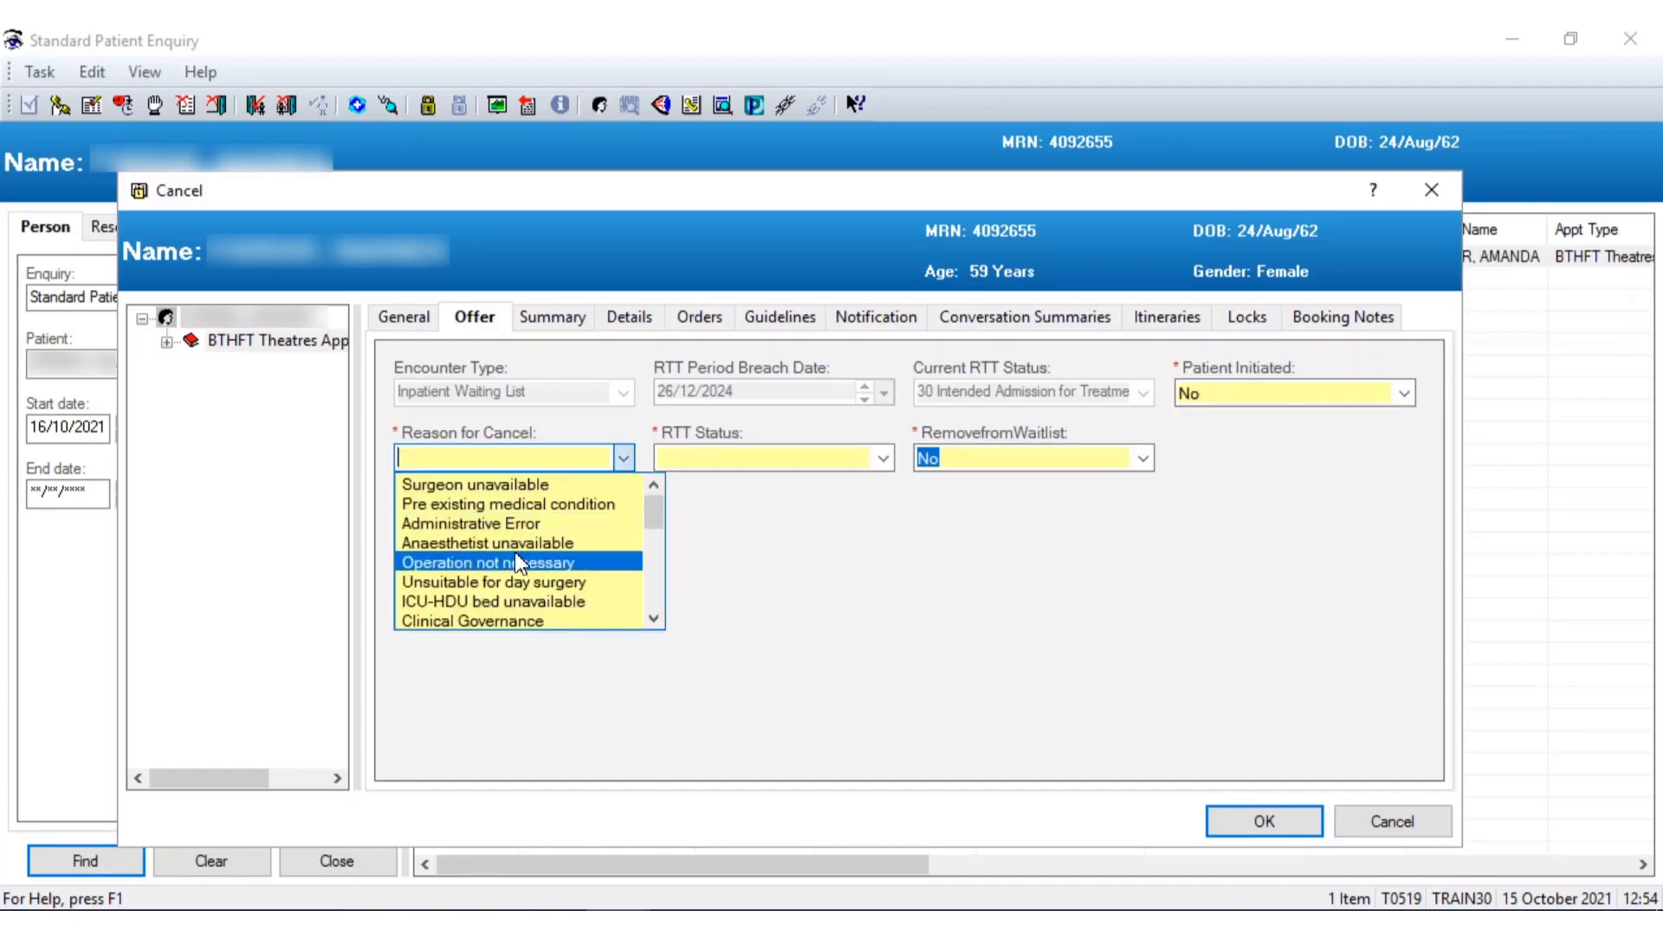
{"action": "left_click", "coordinate": [811, 564]}
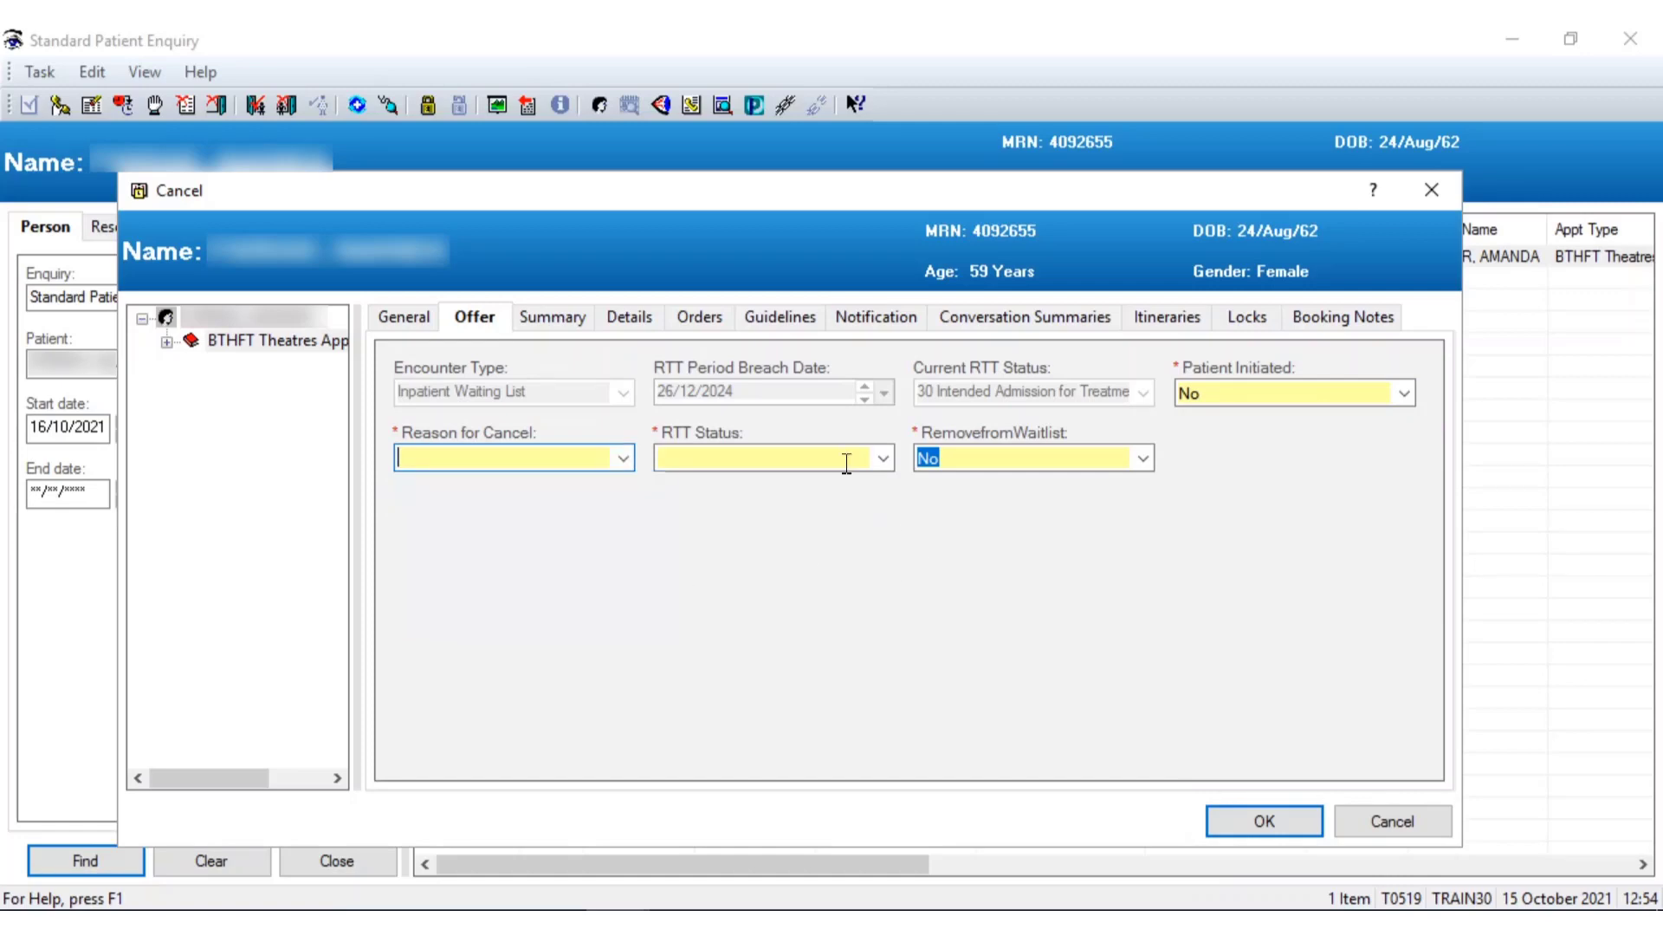
{"action": "left_click", "coordinate": [625, 457]}
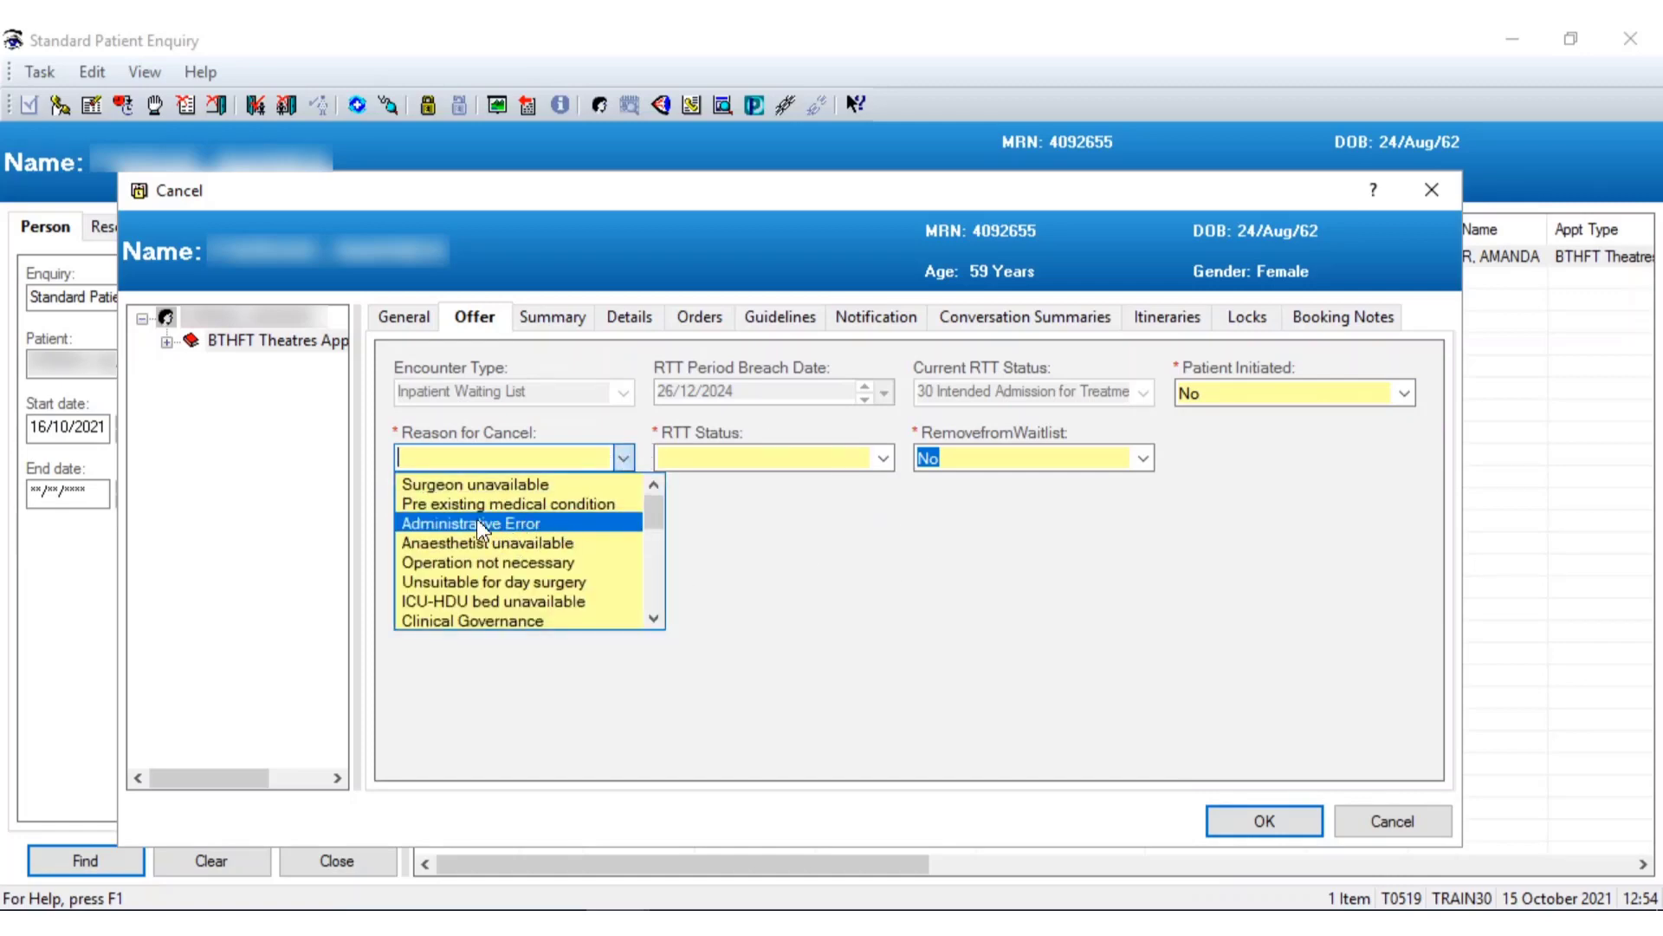
{"action": "left_click", "coordinate": [856, 527]}
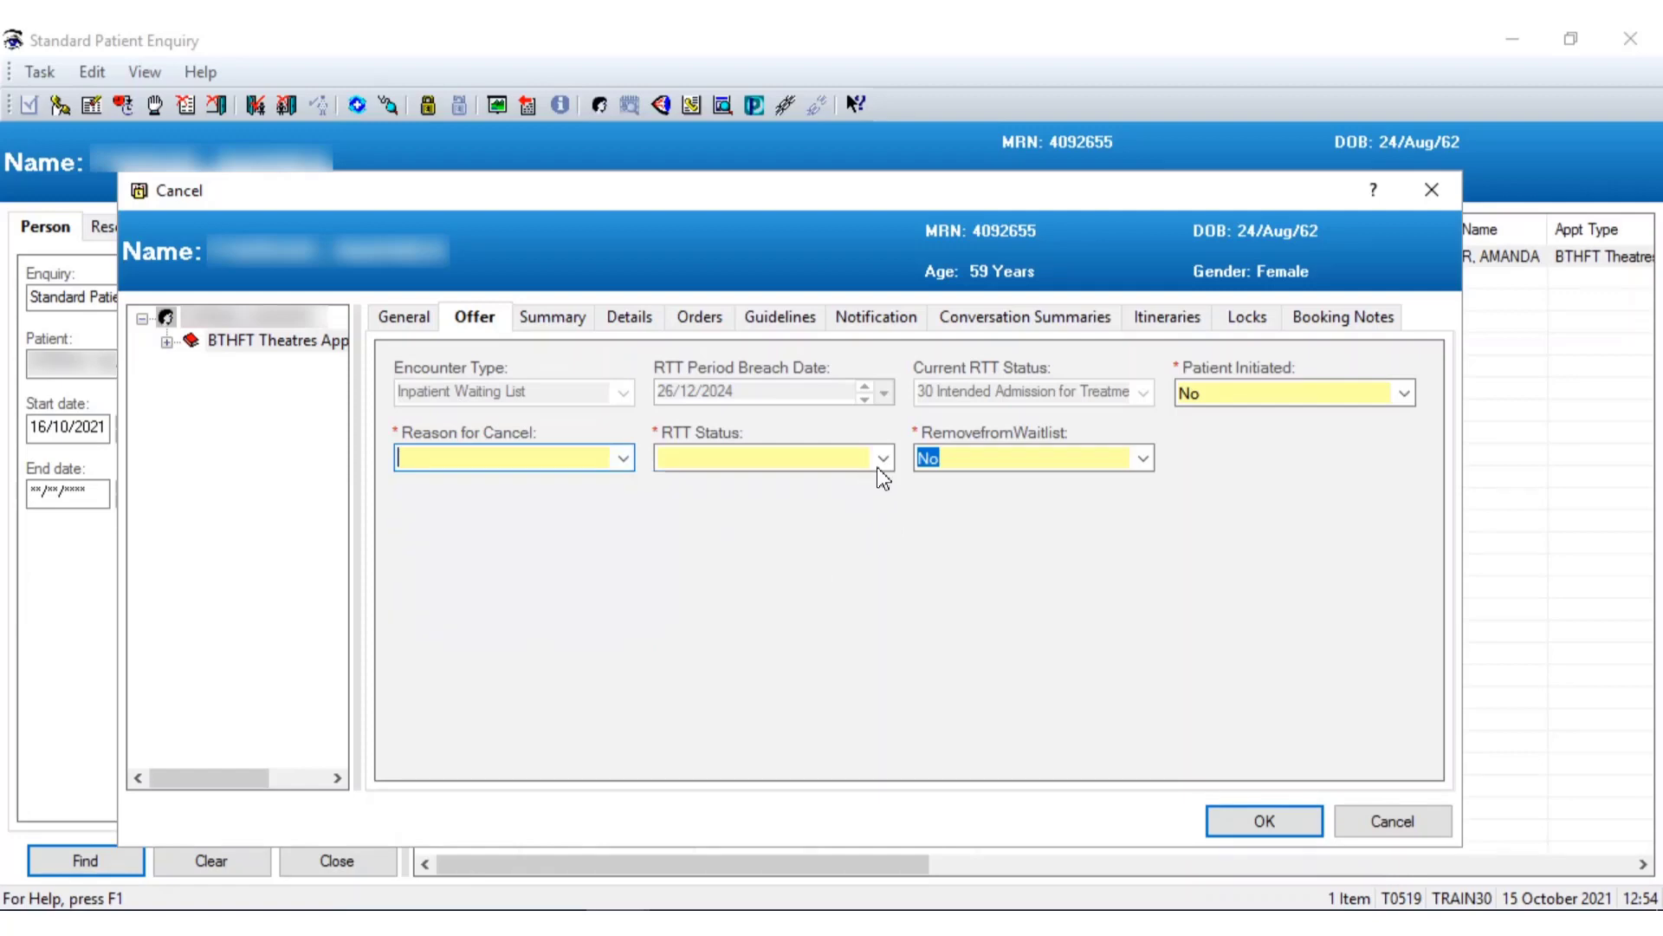
{"action": "left_click", "coordinate": [1405, 393]}
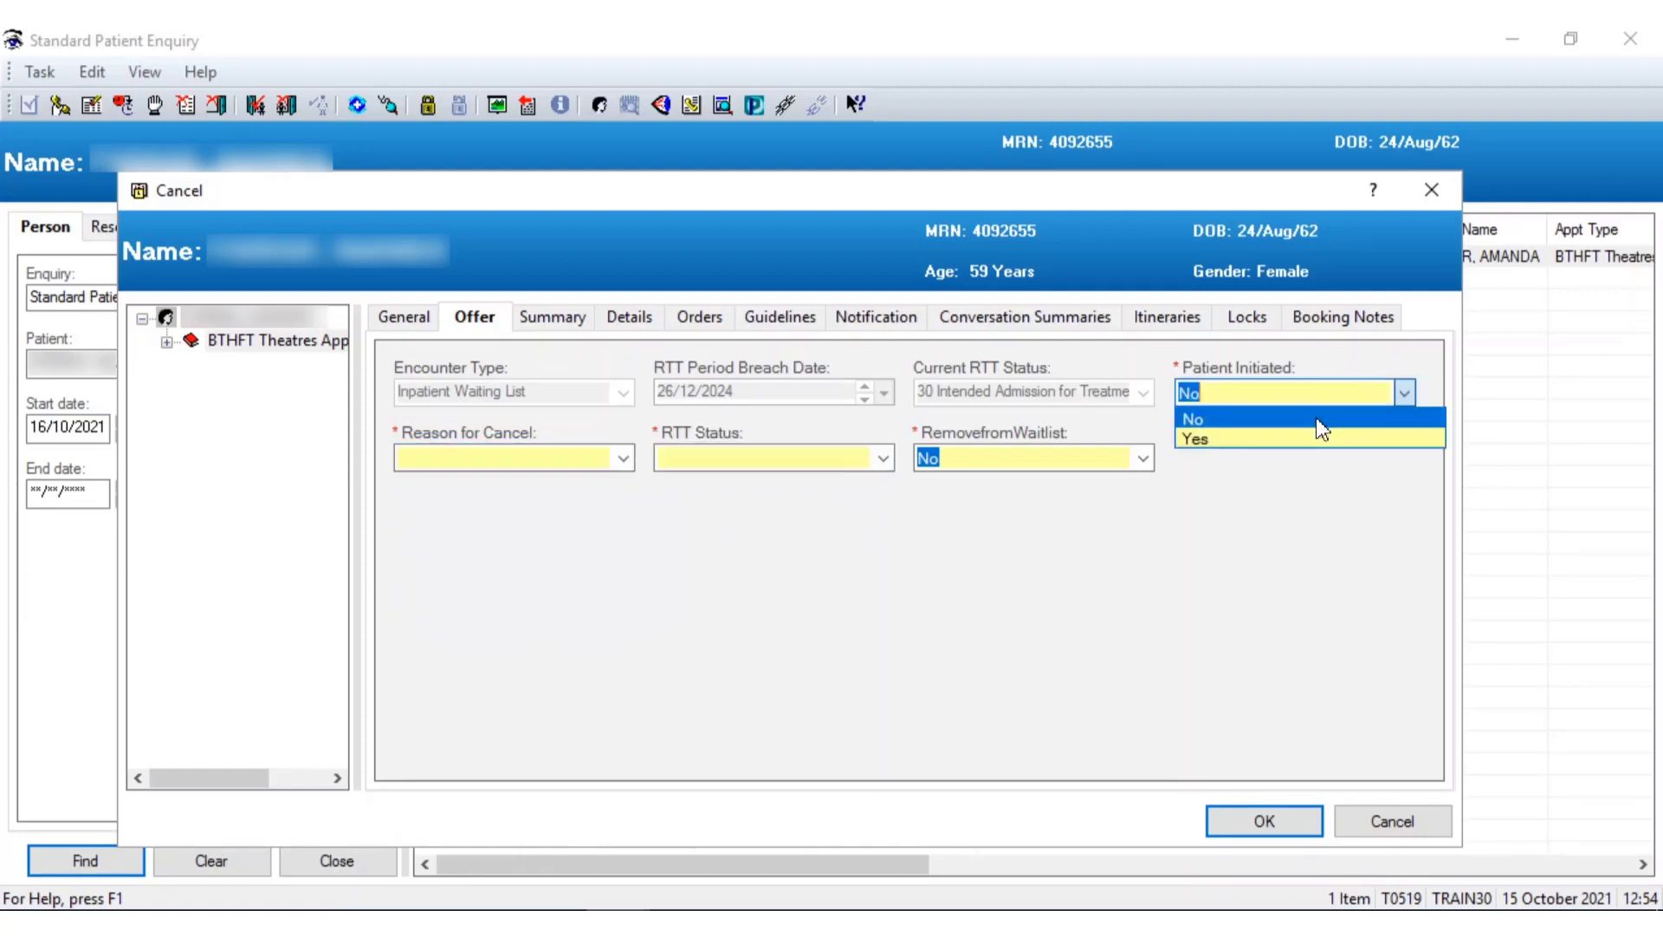
{"action": "left_click", "coordinate": [1260, 442]}
Mark the cancellation patient initiated and choose Bereavement as the reason for cancel
{"action": "left_click", "coordinate": [597, 460]}
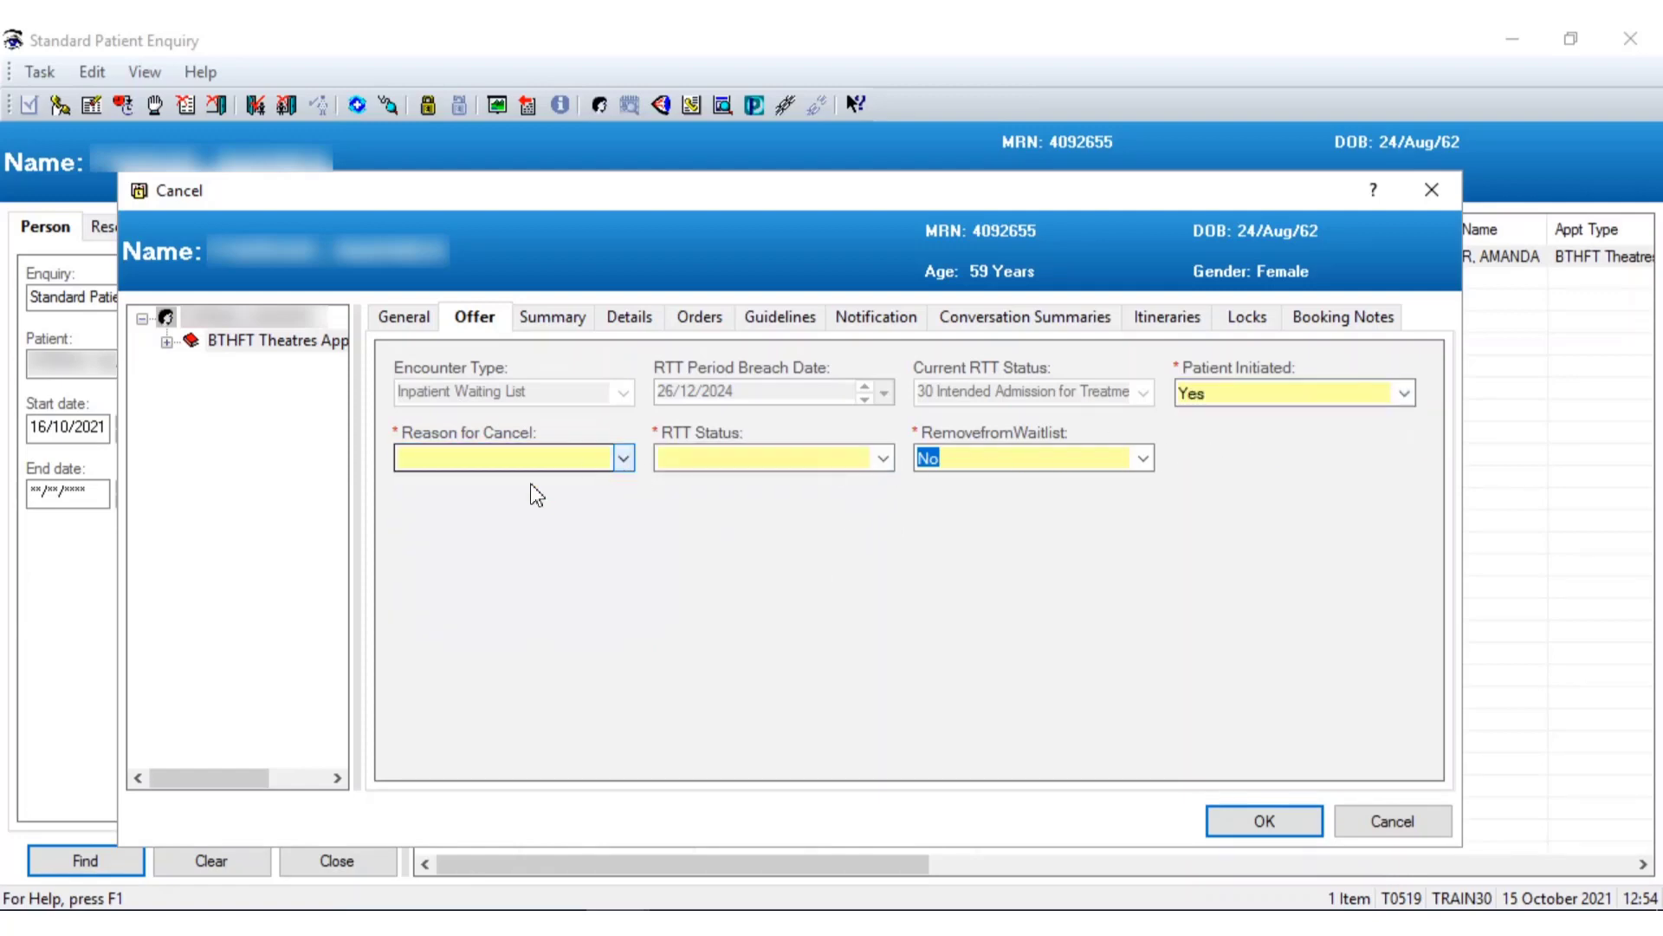
{"action": "left_click", "coordinate": [623, 459]}
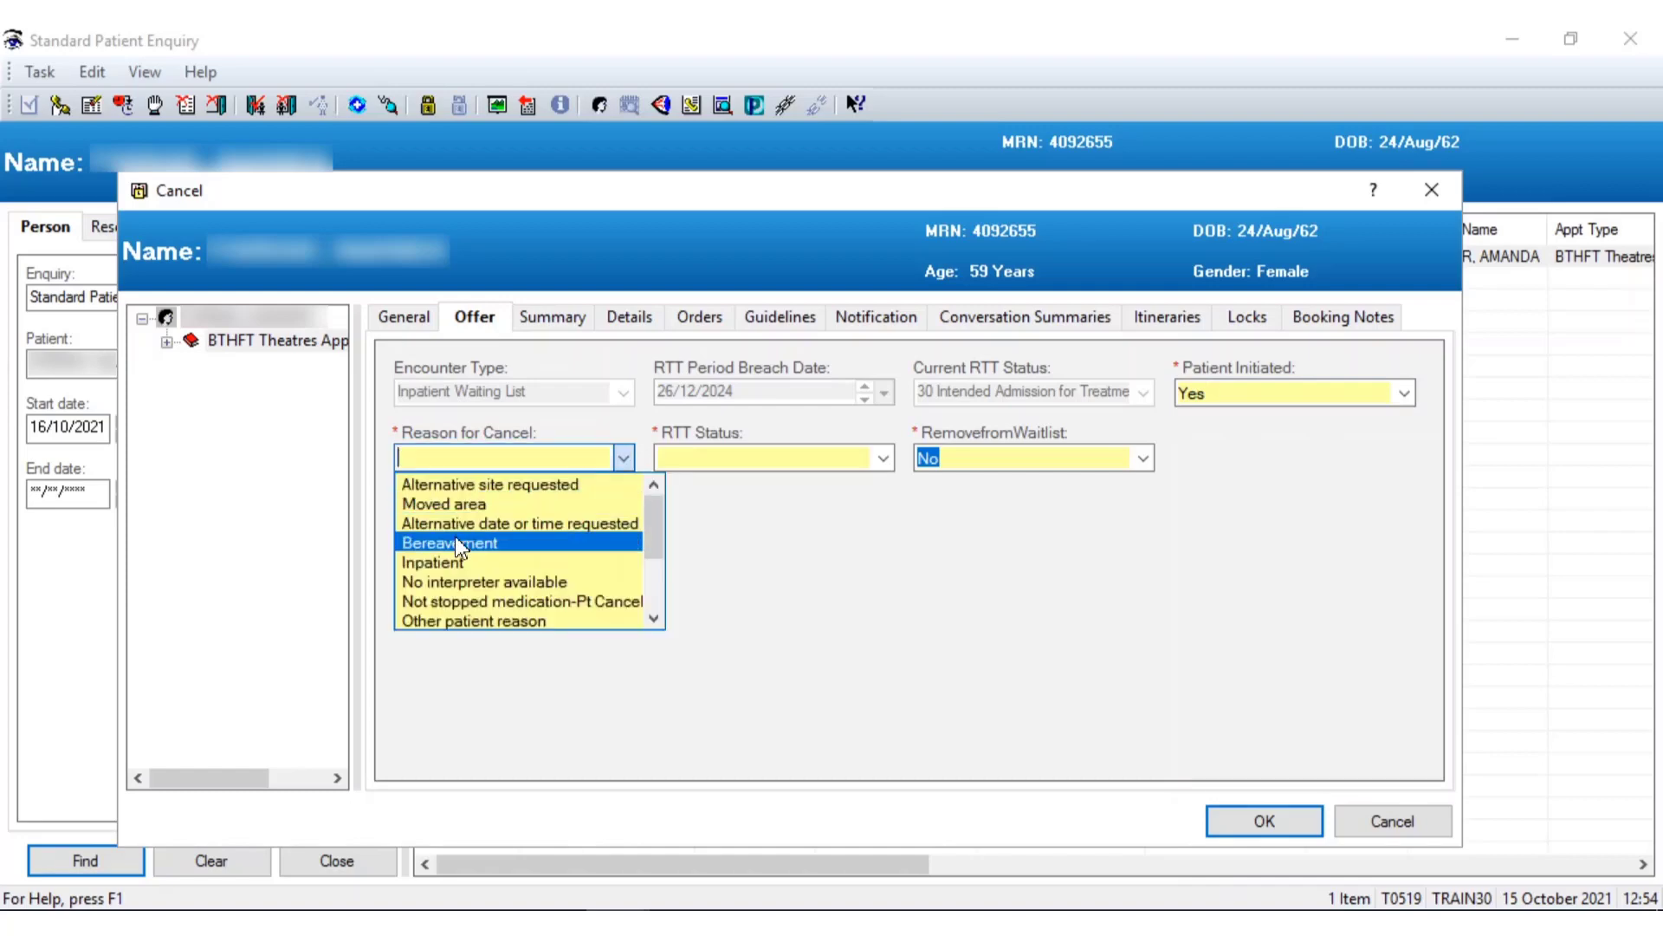
{"action": "key", "text": "Escape"}
{"action": "type", "text": "b"}
{"action": "left_click", "coordinate": [883, 458]}
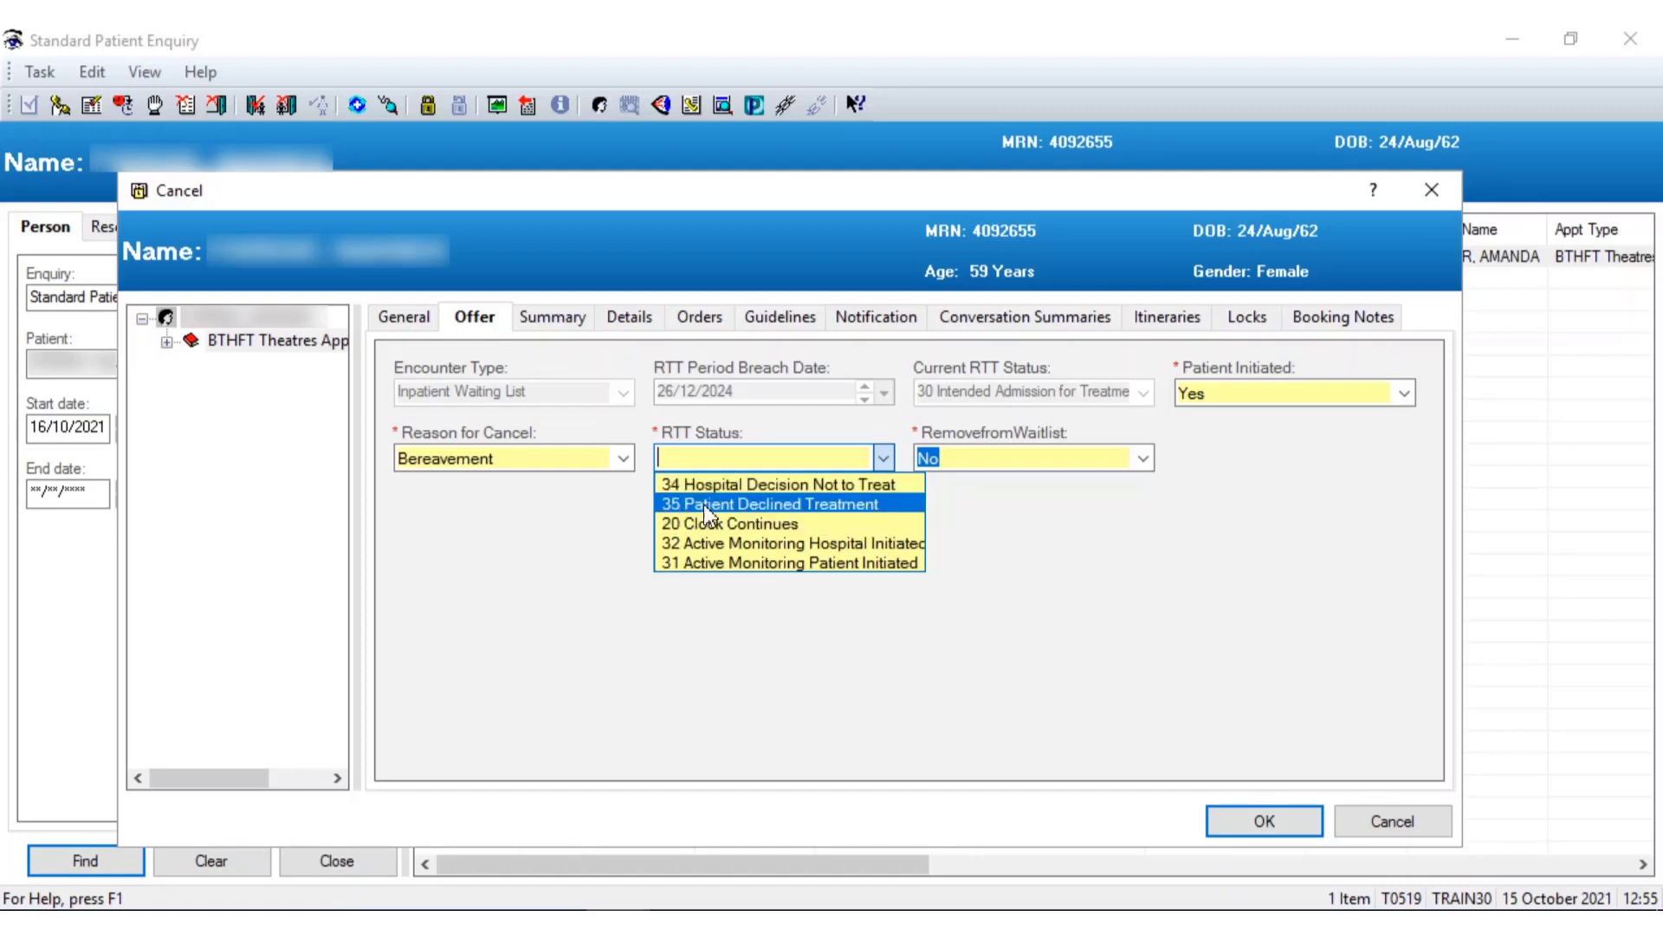
Try RTT status 20 Clock Continues and toggle remove-from-waitlist to Yes, then back to No
{"action": "left_click", "coordinate": [1095, 546]}
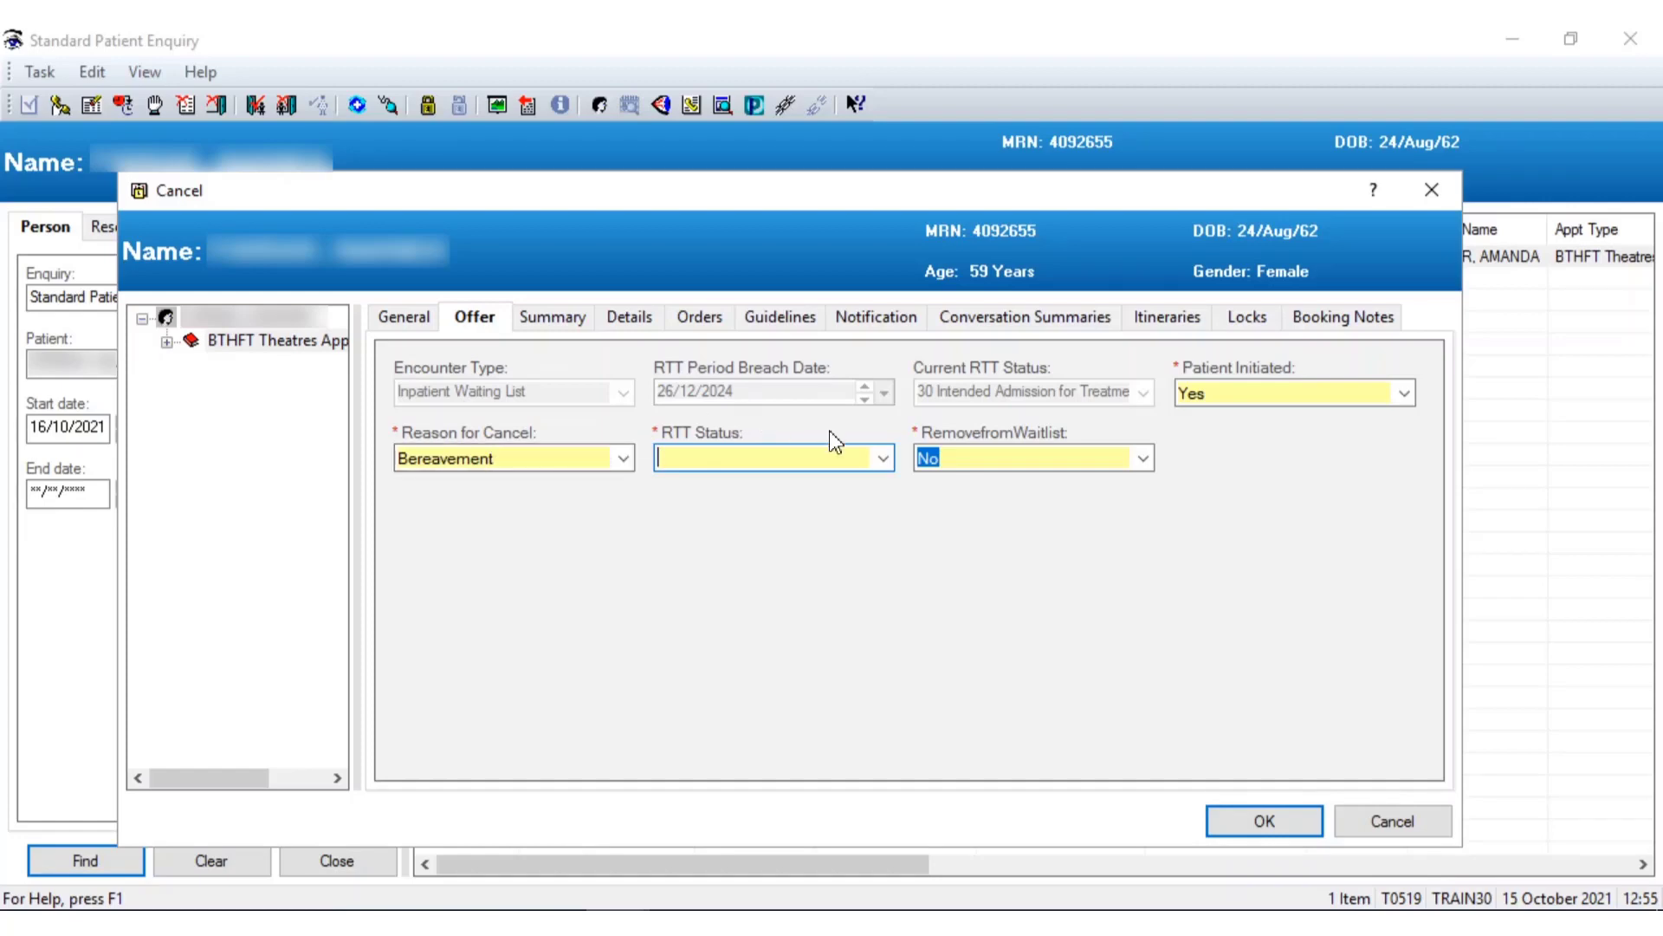
{"action": "left_click", "coordinate": [884, 460]}
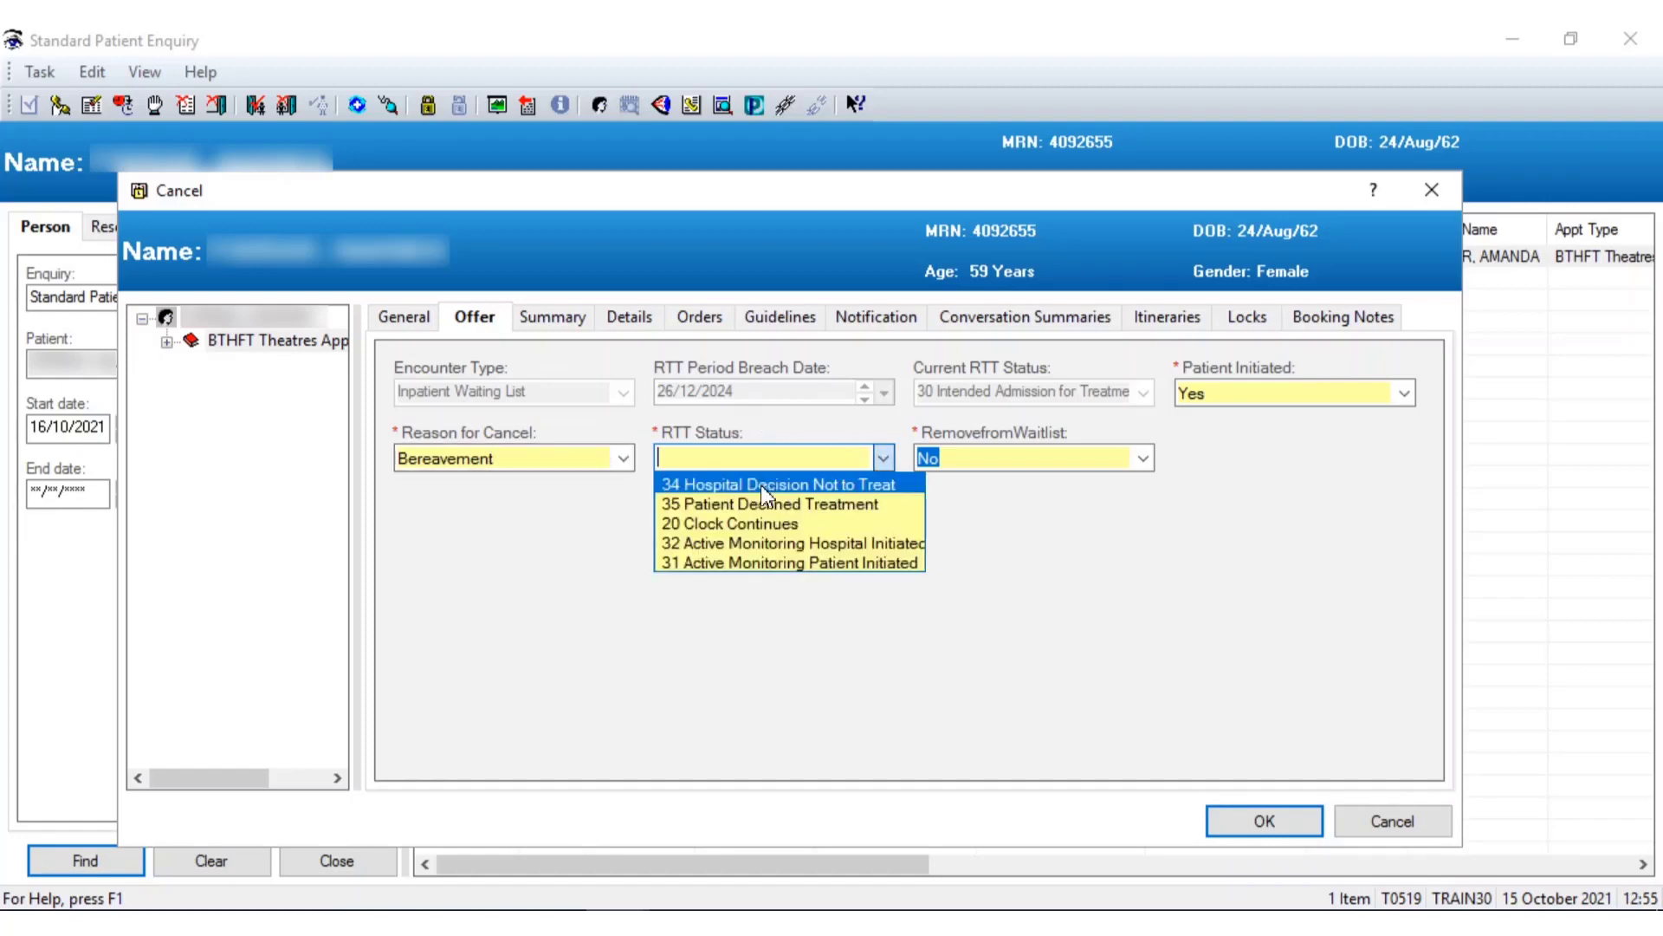
{"action": "left_click", "coordinate": [700, 524]}
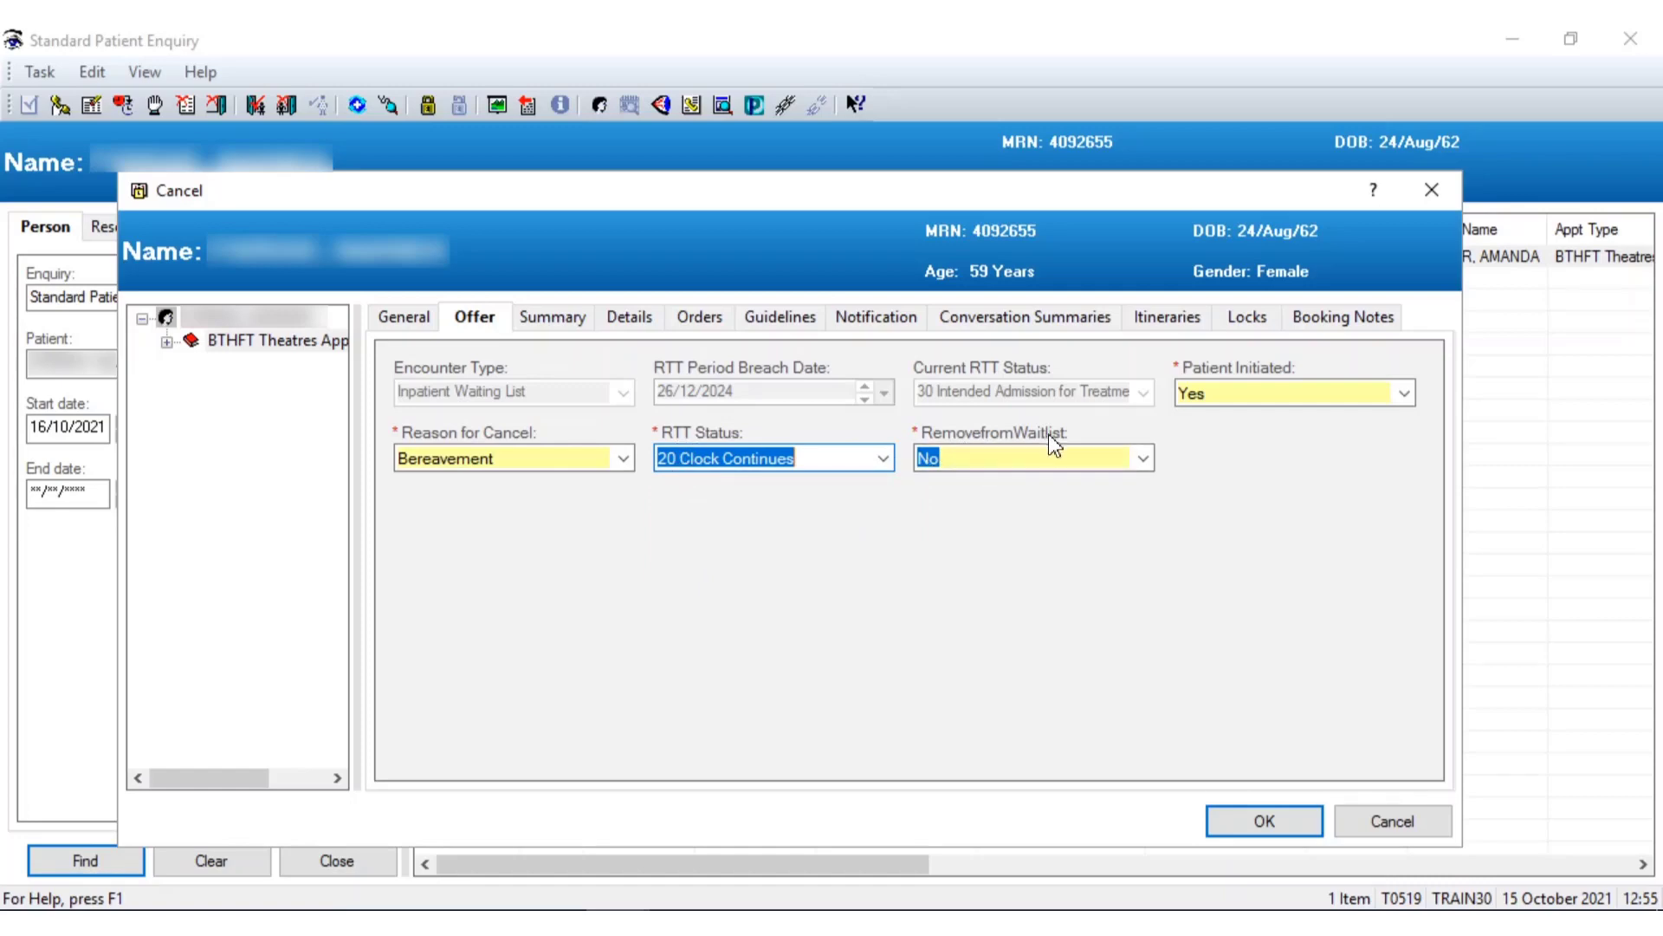
{"action": "left_click", "coordinate": [1144, 459]}
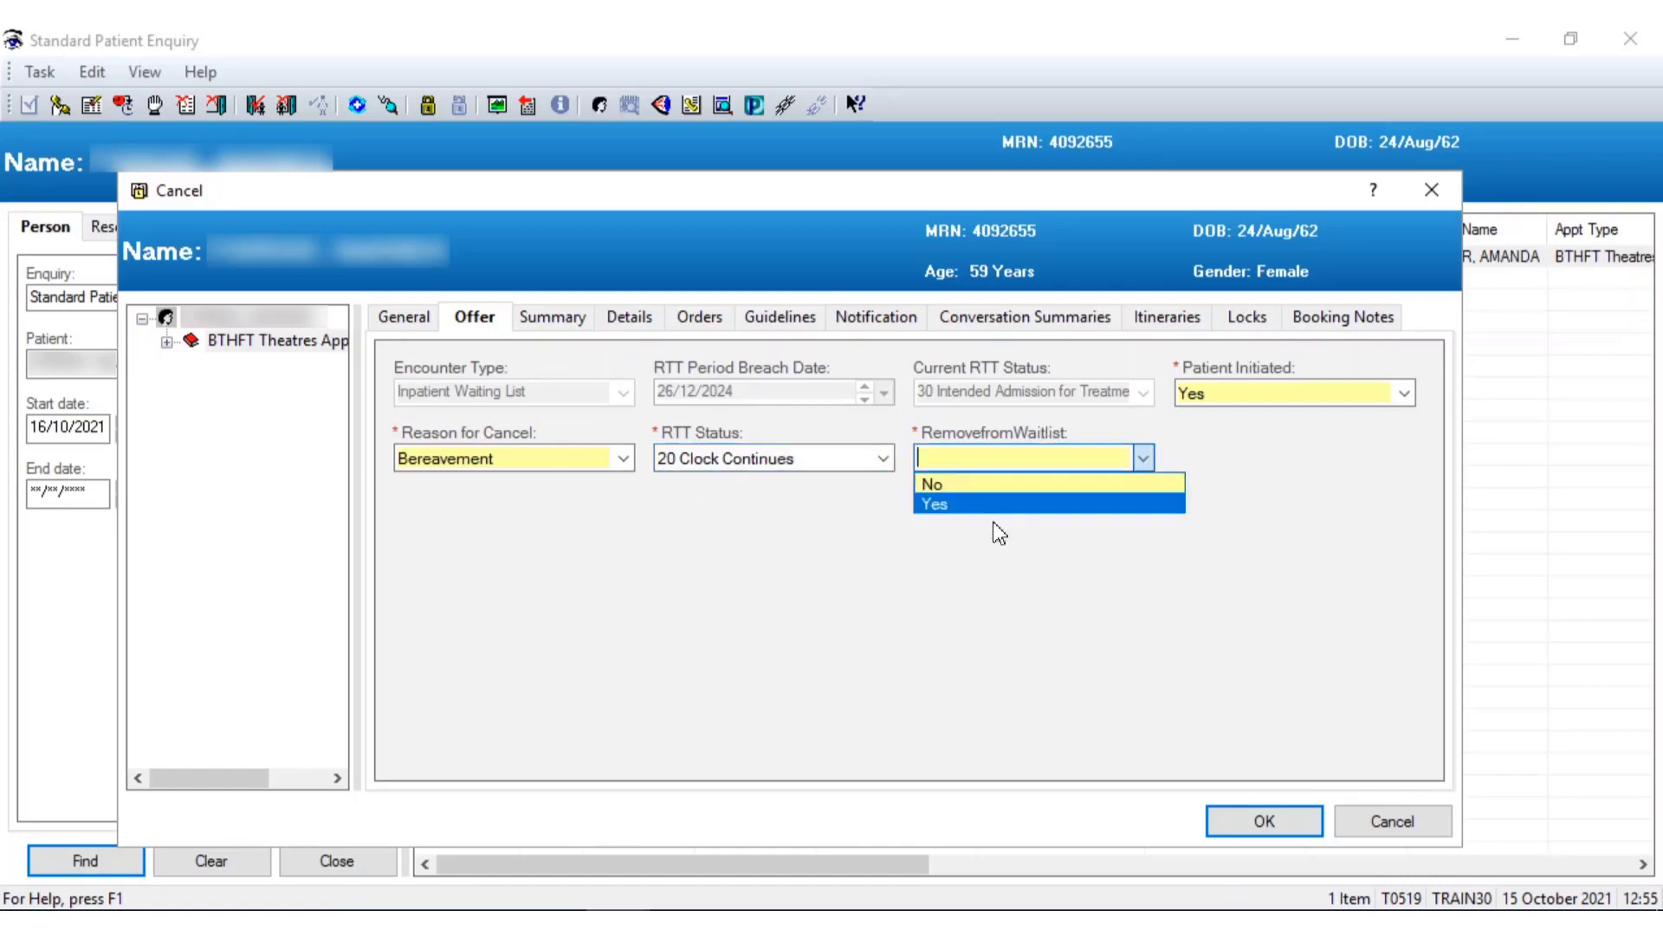
{"action": "left_click", "coordinate": [934, 505]}
{"action": "left_click", "coordinate": [1144, 459]}
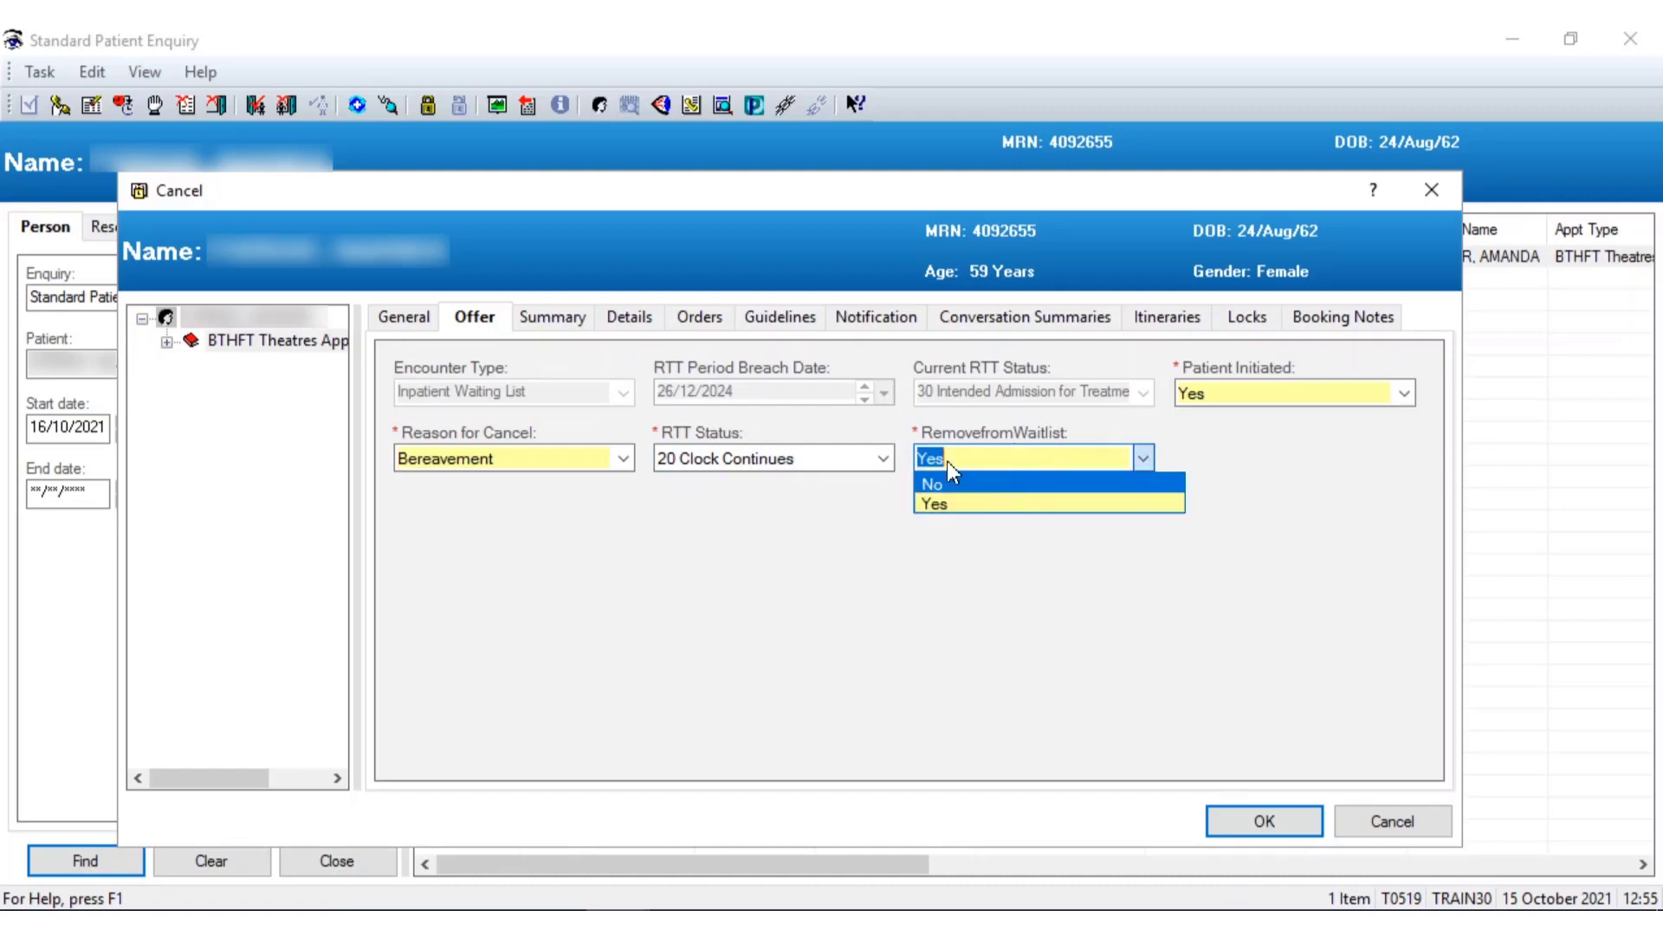
{"action": "left_click", "coordinate": [954, 485]}
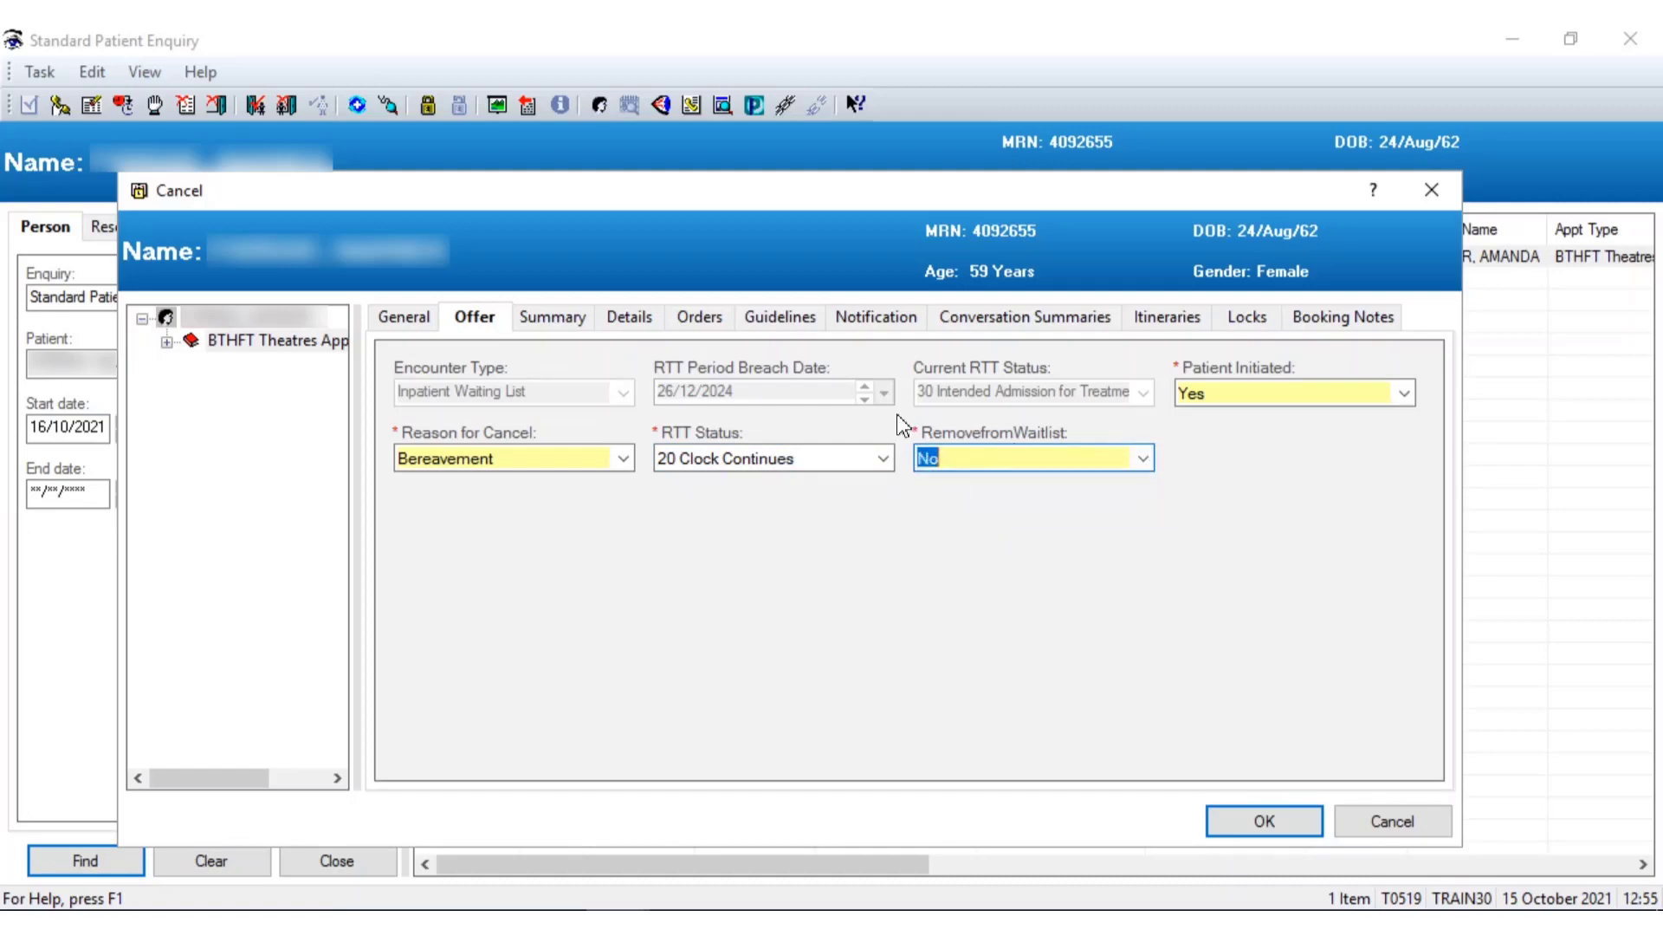
Set RTT status 35 Patient Declined Treatment and remove-from-waitlist Yes, then close the form
{"action": "left_click", "coordinate": [884, 461]}
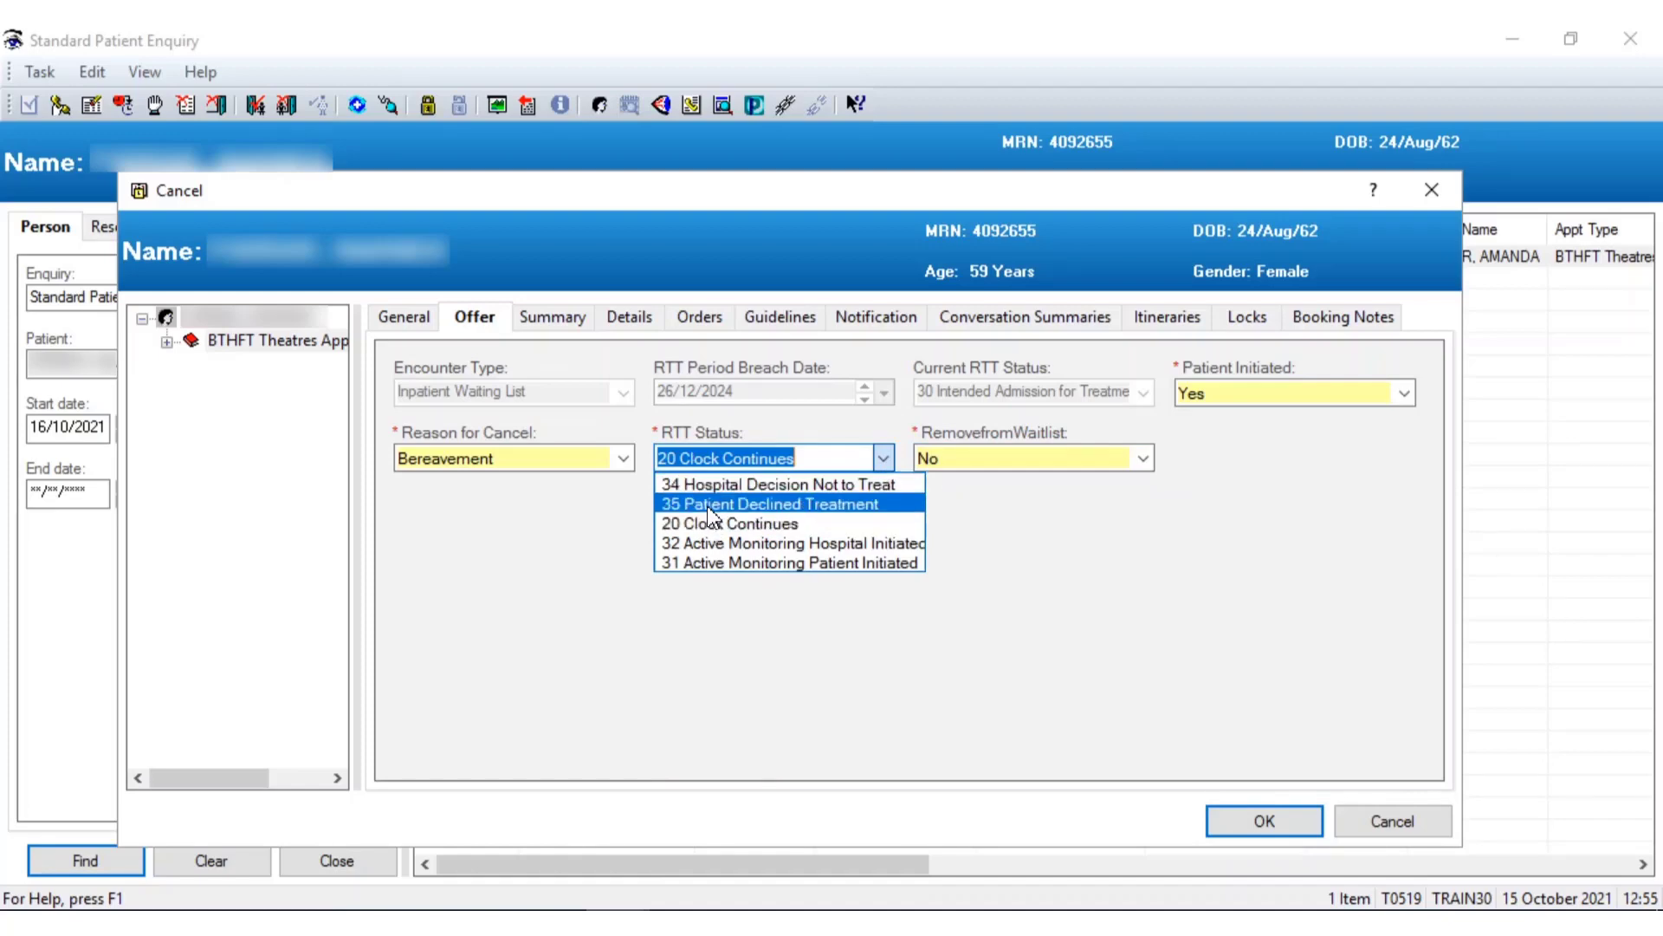
{"action": "left_click", "coordinate": [708, 509]}
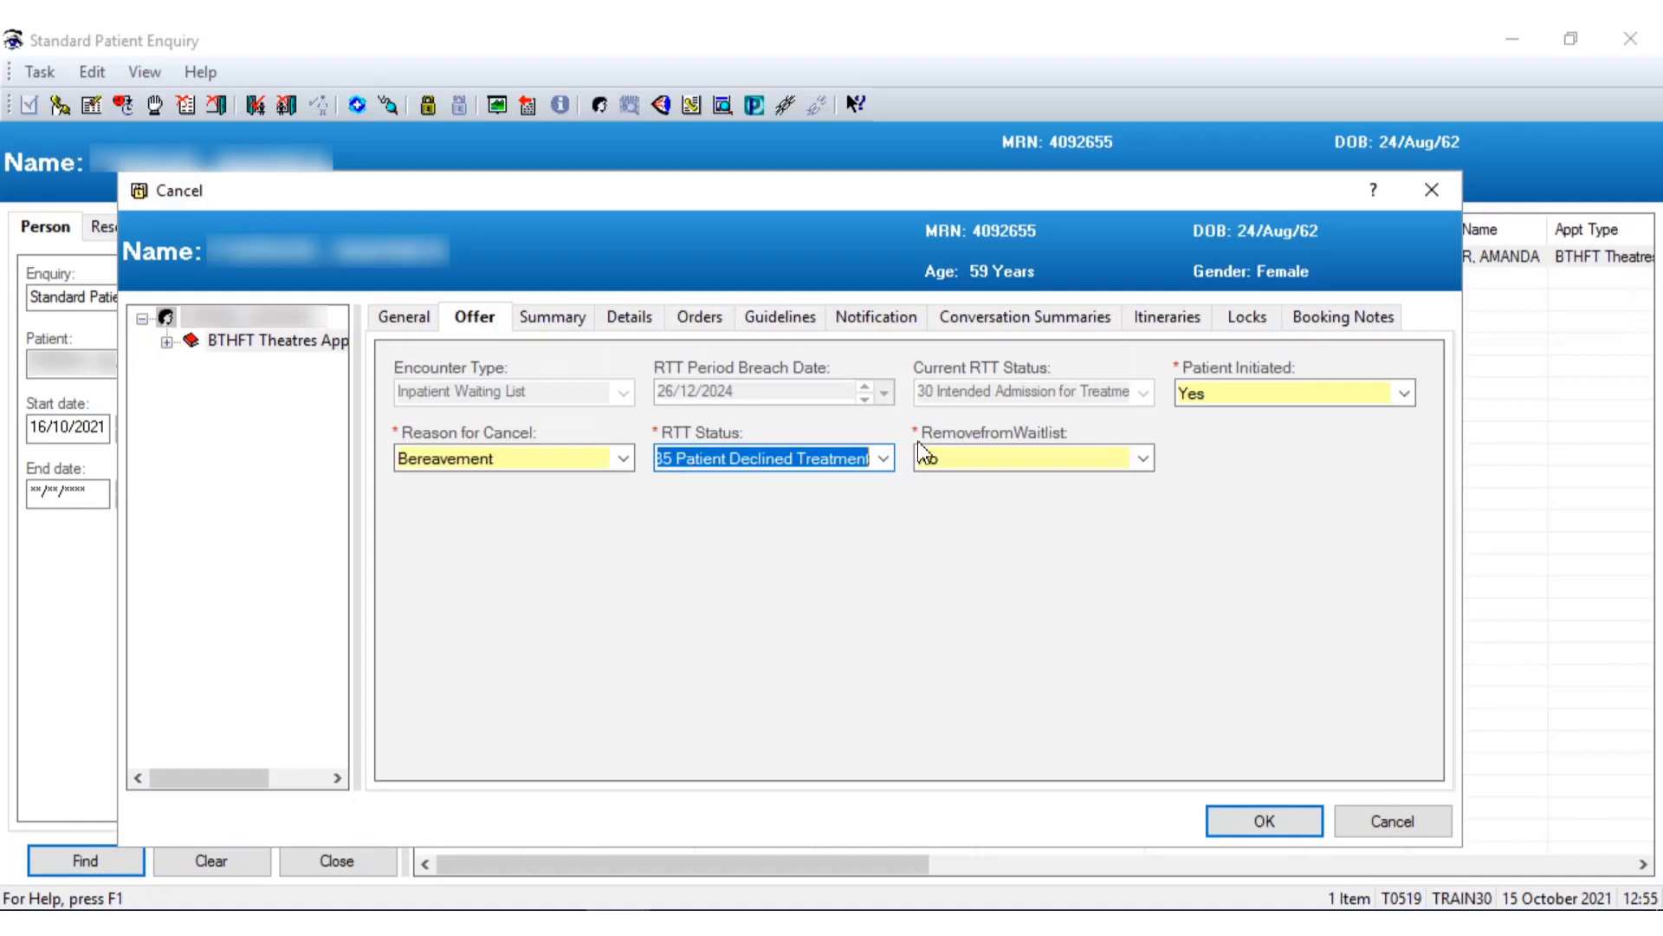
{"action": "left_click", "coordinate": [1143, 458]}
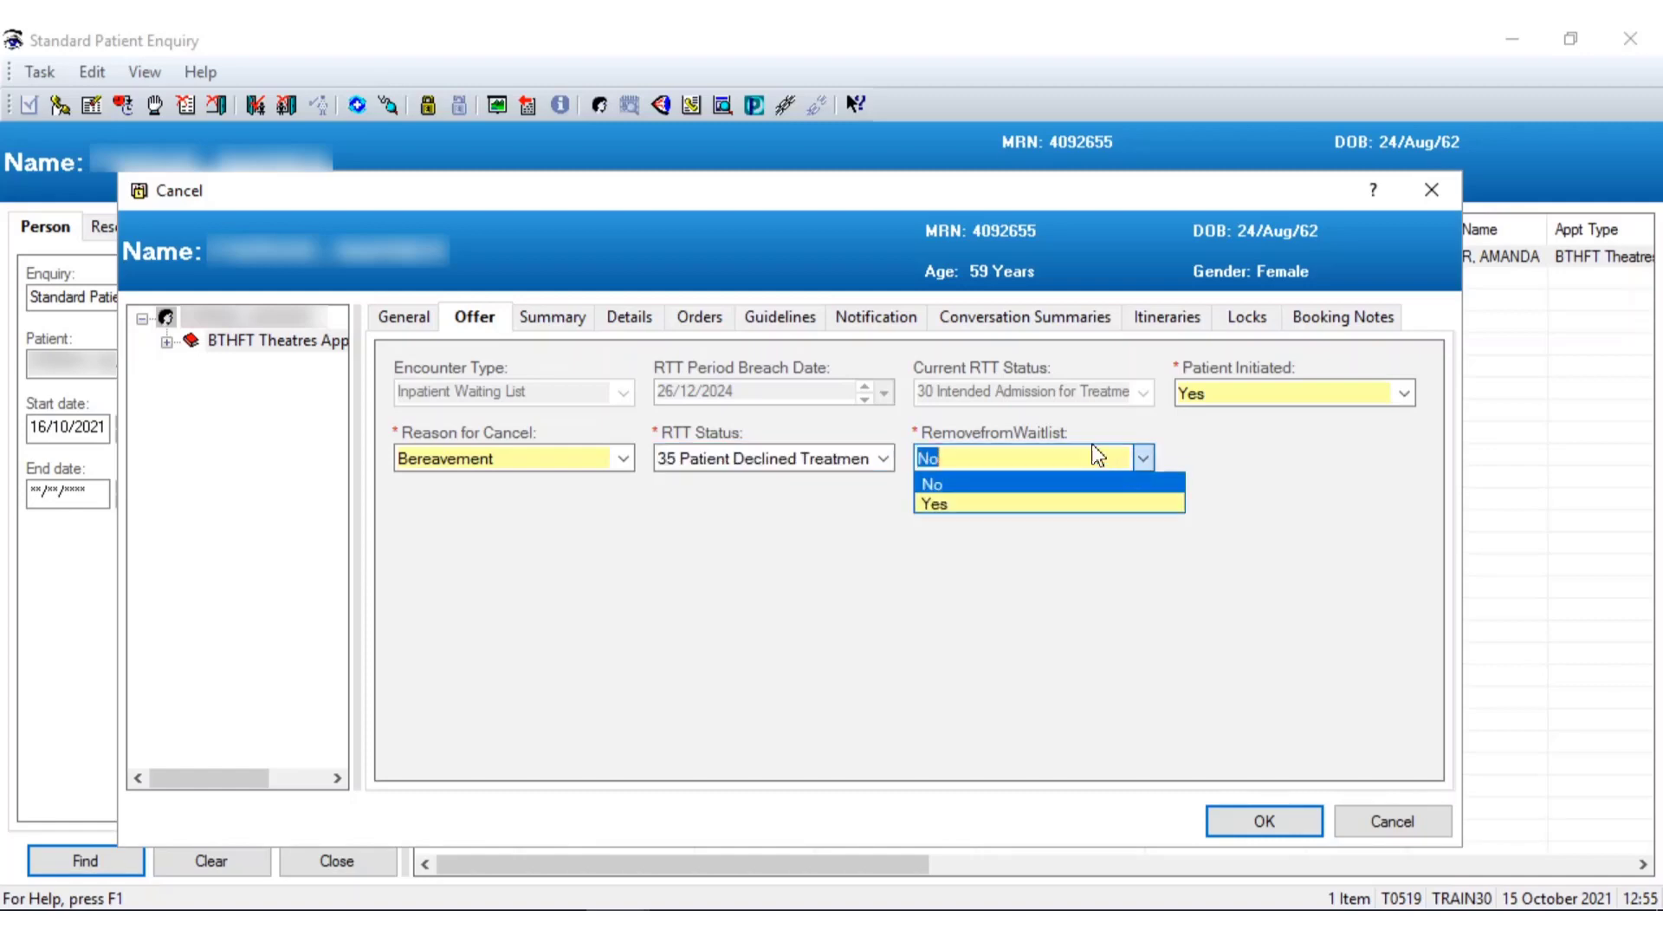
{"action": "left_click", "coordinate": [937, 504]}
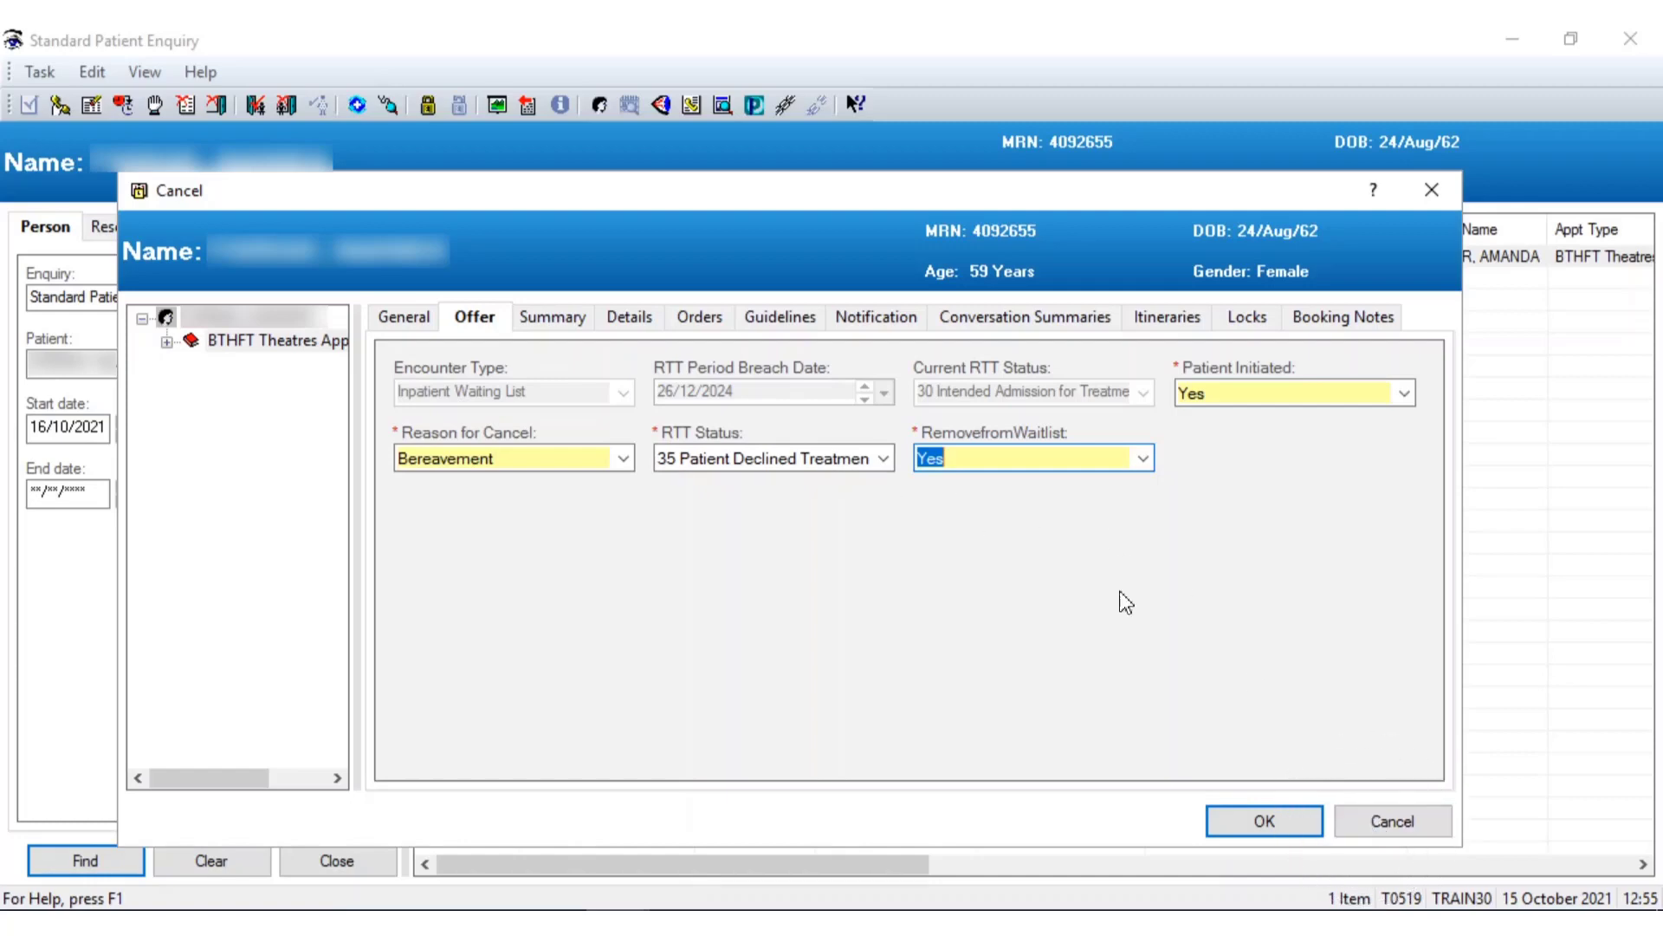
{"action": "left_click", "coordinate": [1360, 824]}
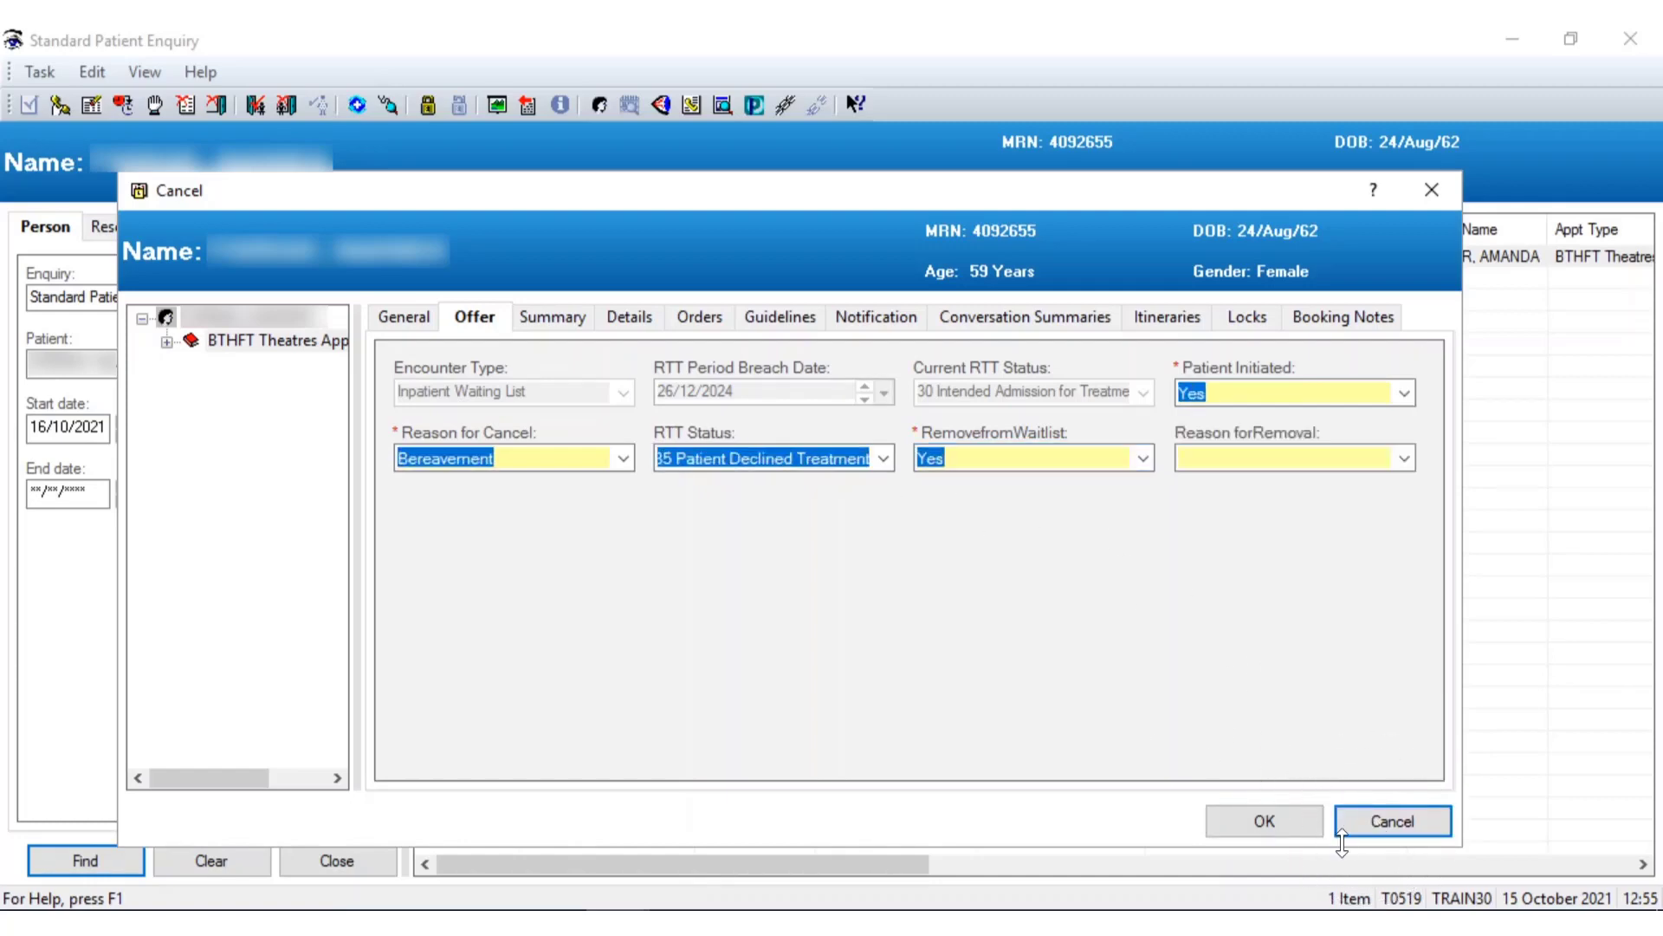
{"action": "left_click", "coordinate": [1351, 823]}
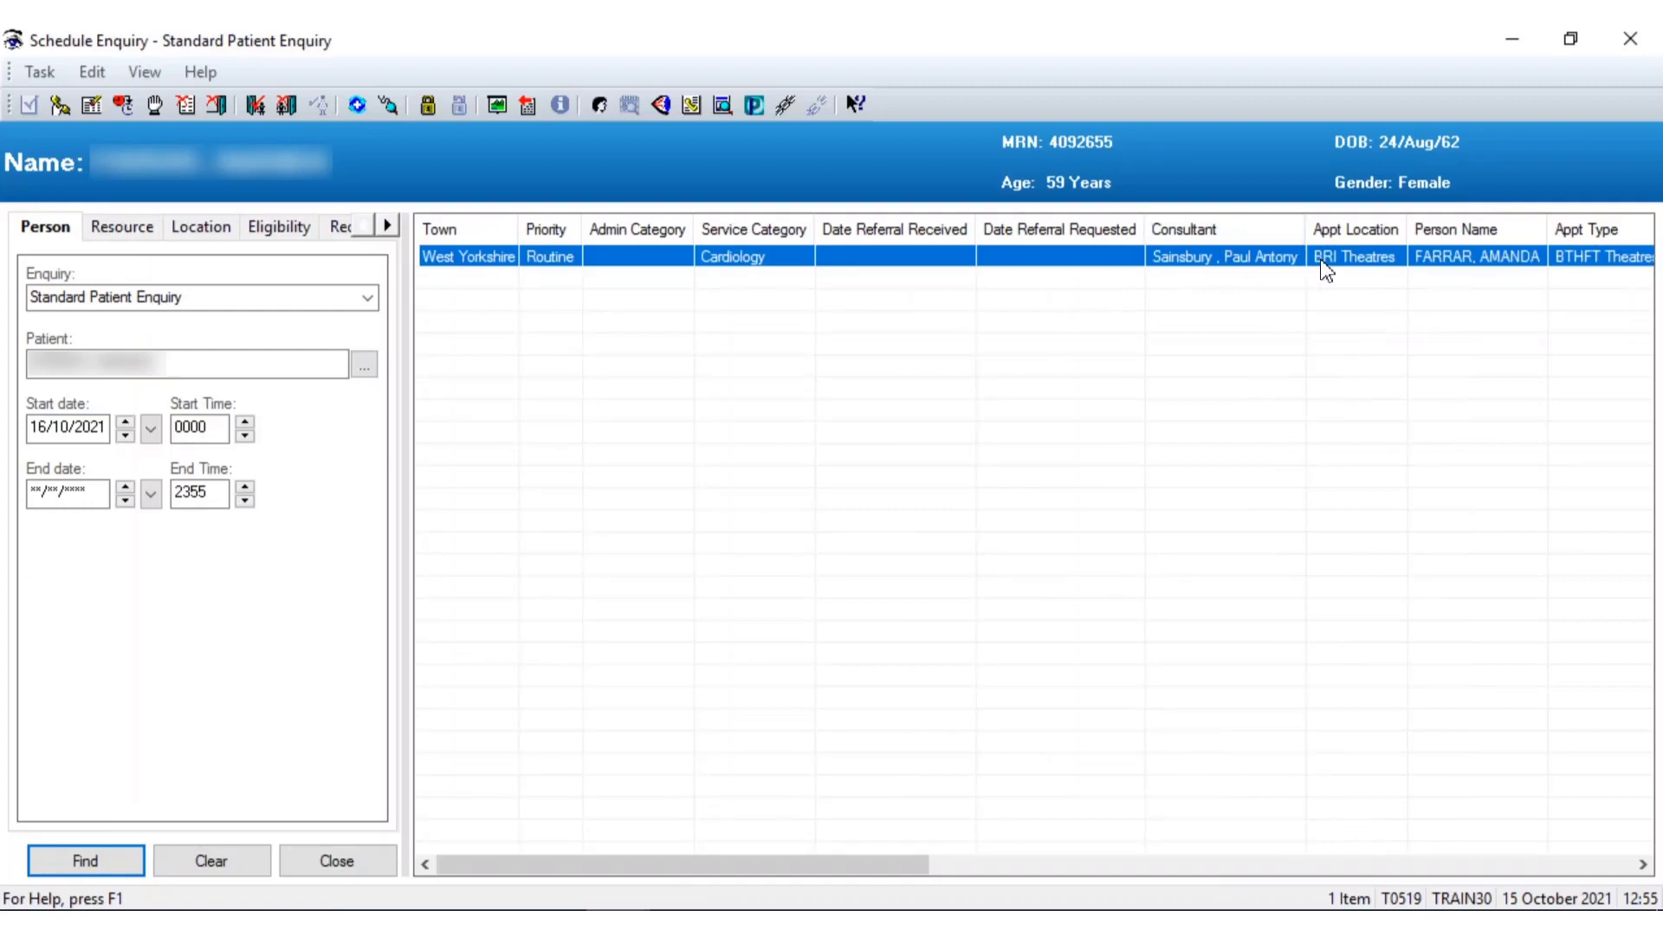
Reschedule the theatre appointment, keeping the existing encounter and accepting its appointment attributes
{"action": "right_click", "coordinate": [974, 263]}
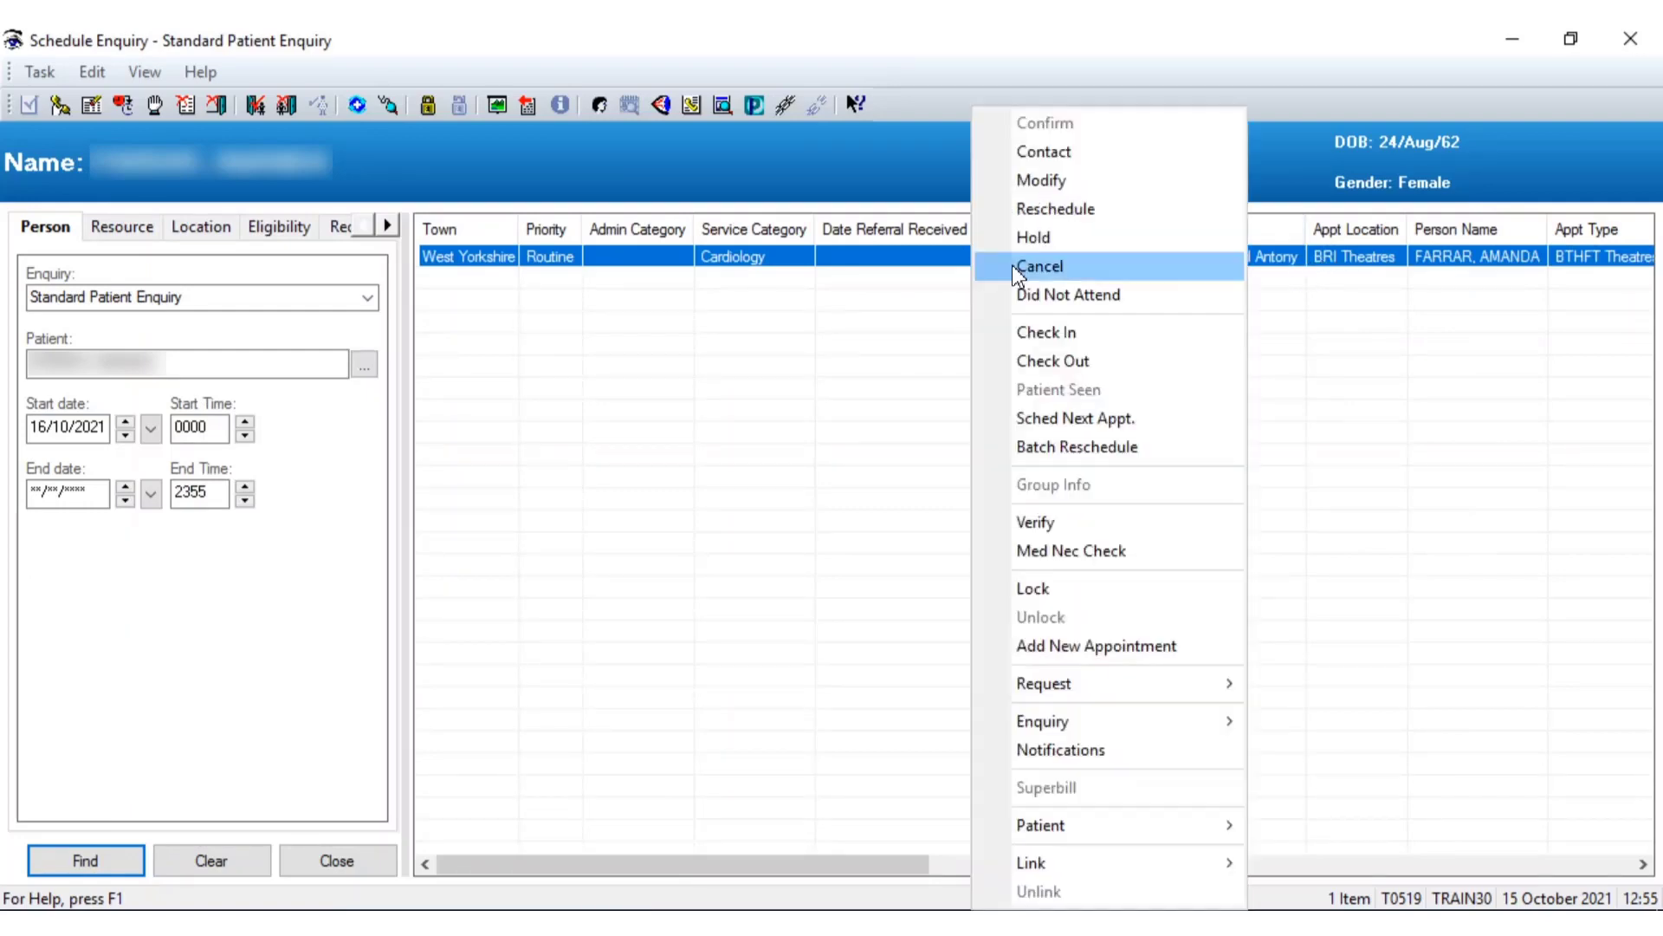
{"action": "left_click", "coordinate": [1086, 208]}
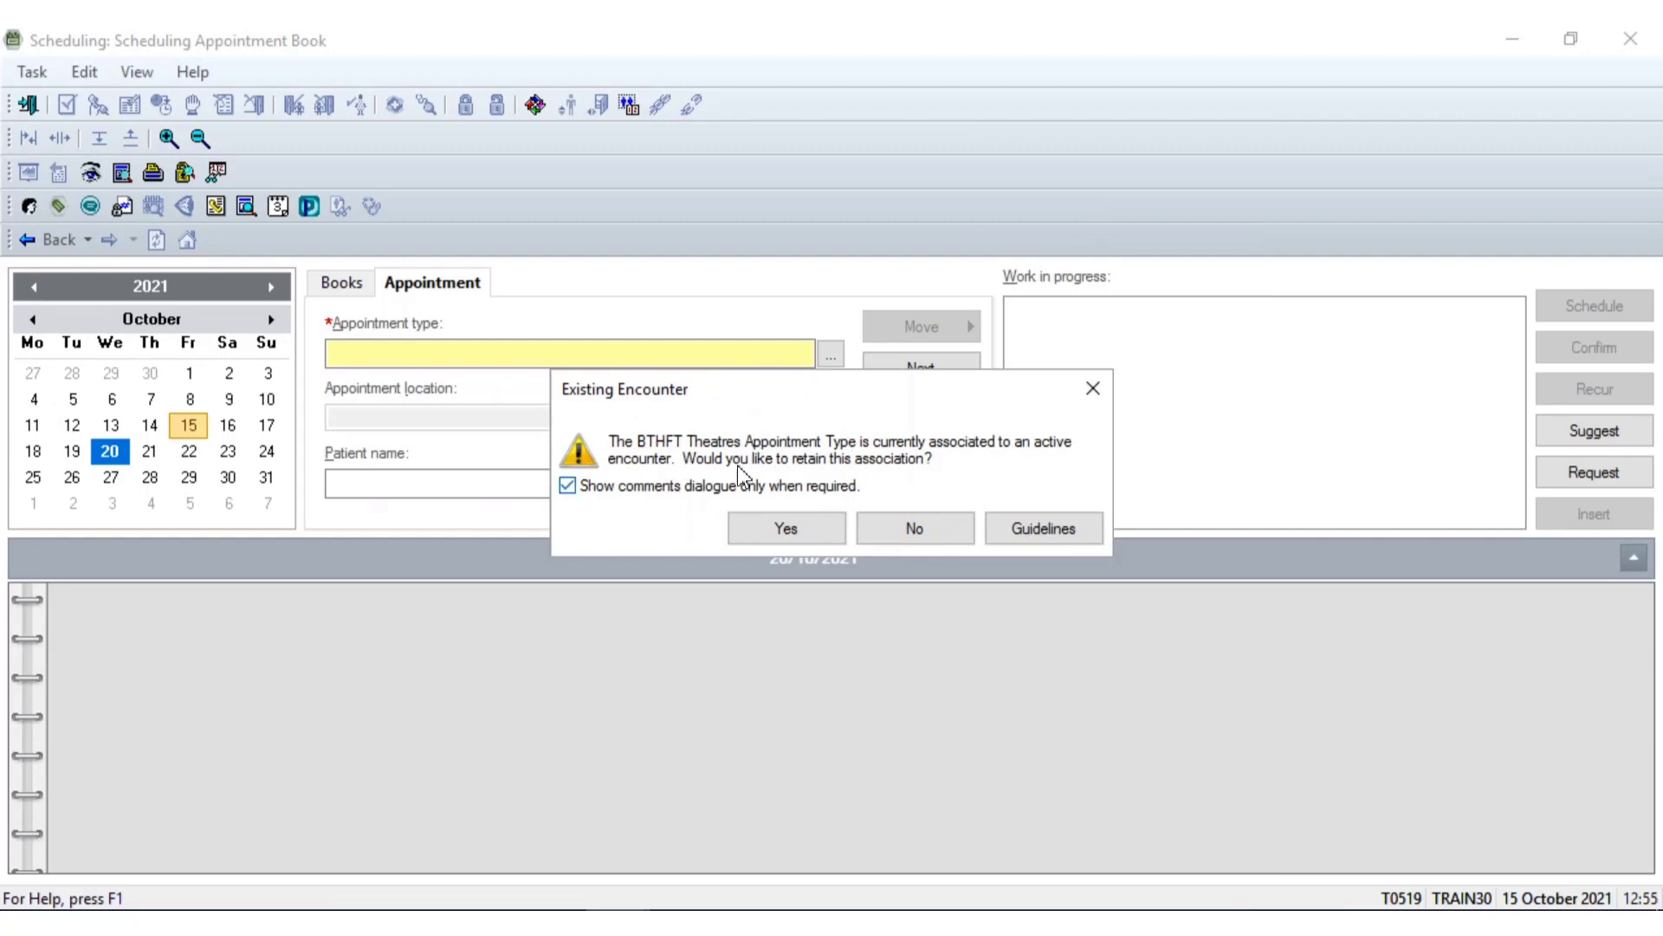
{"action": "left_click", "coordinate": [812, 529]}
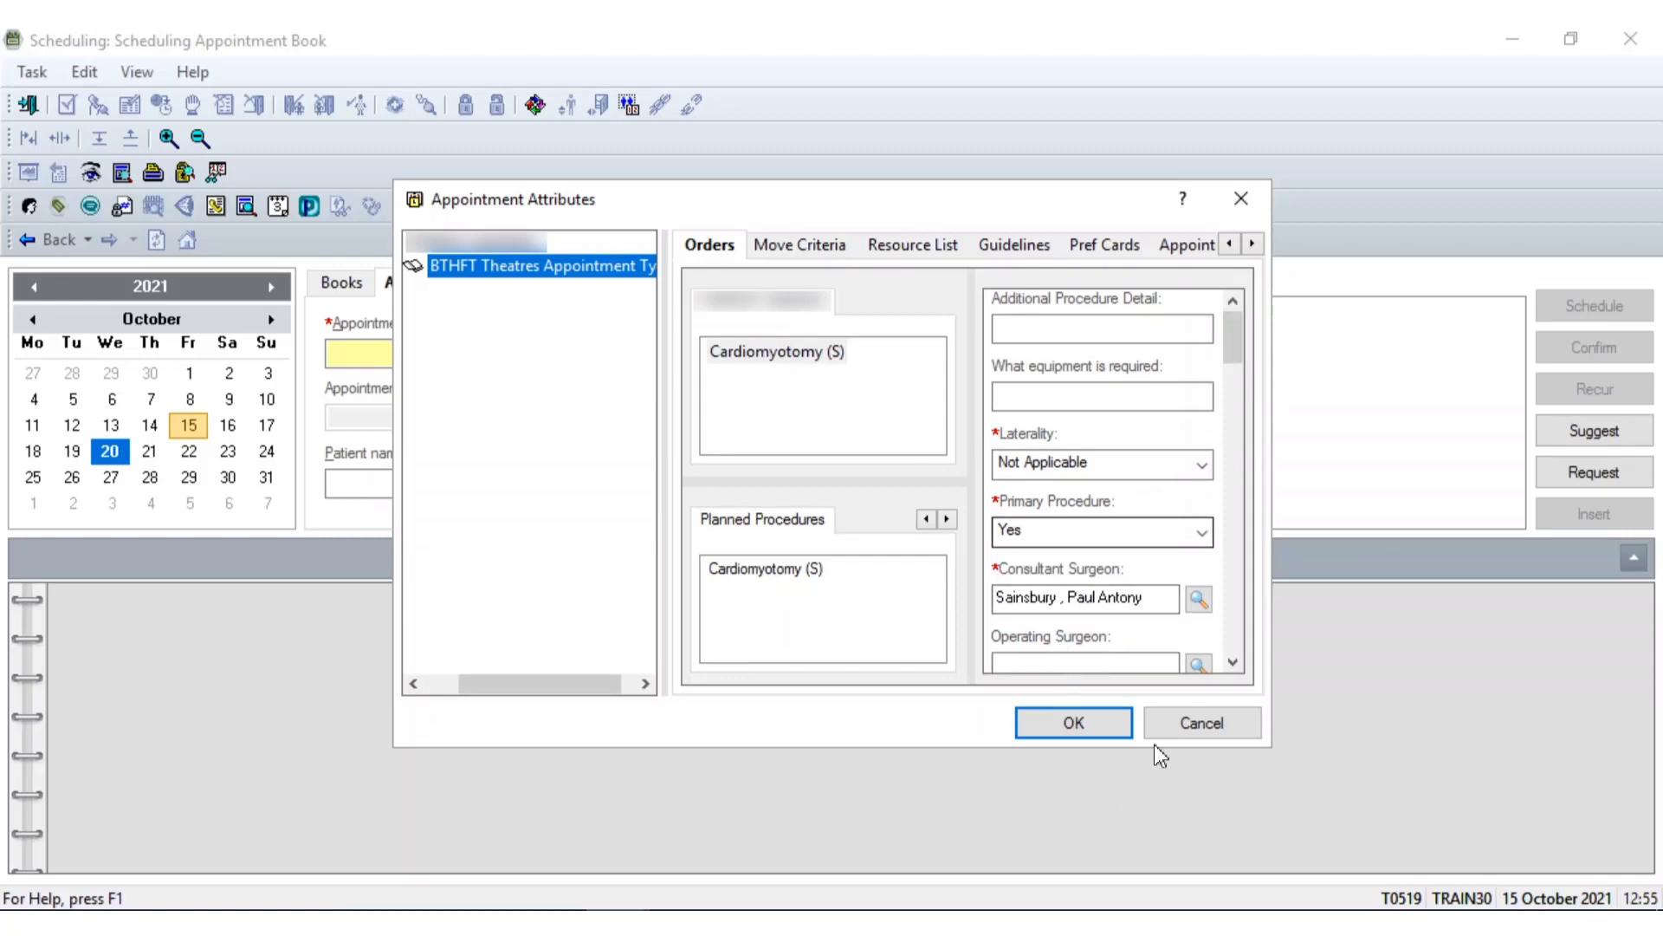
{"action": "left_click", "coordinate": [1099, 729]}
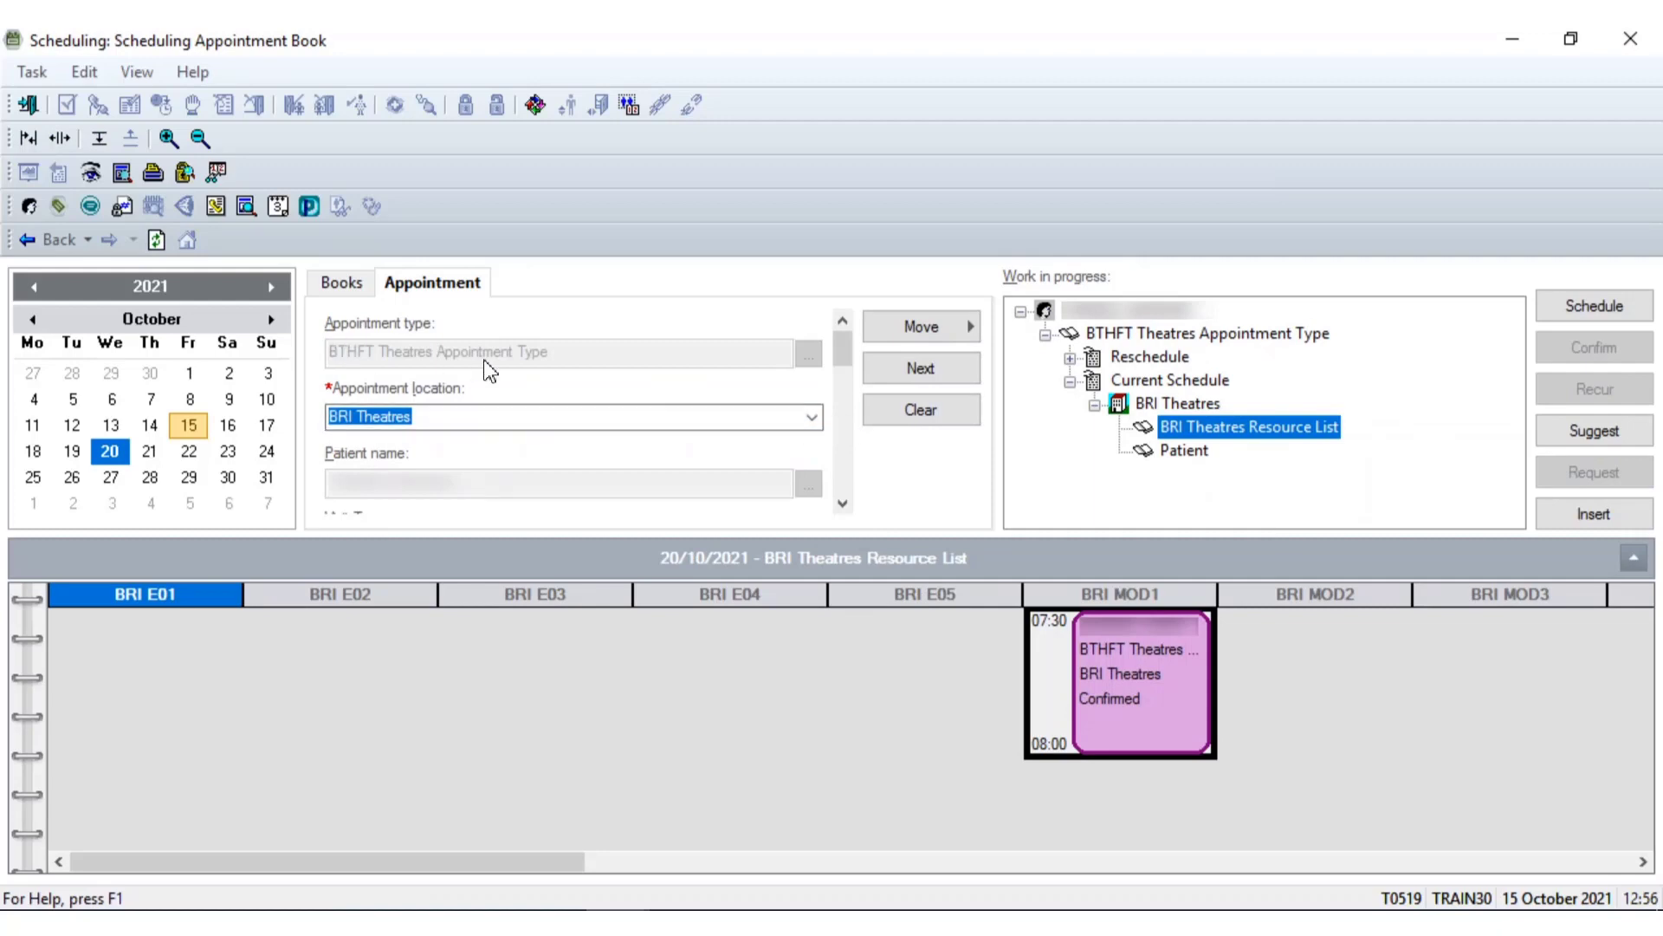
Show the theatre schedule for 28 October 2021 and select the BRI MOD1 column
{"action": "key", "text": "ctrl"}
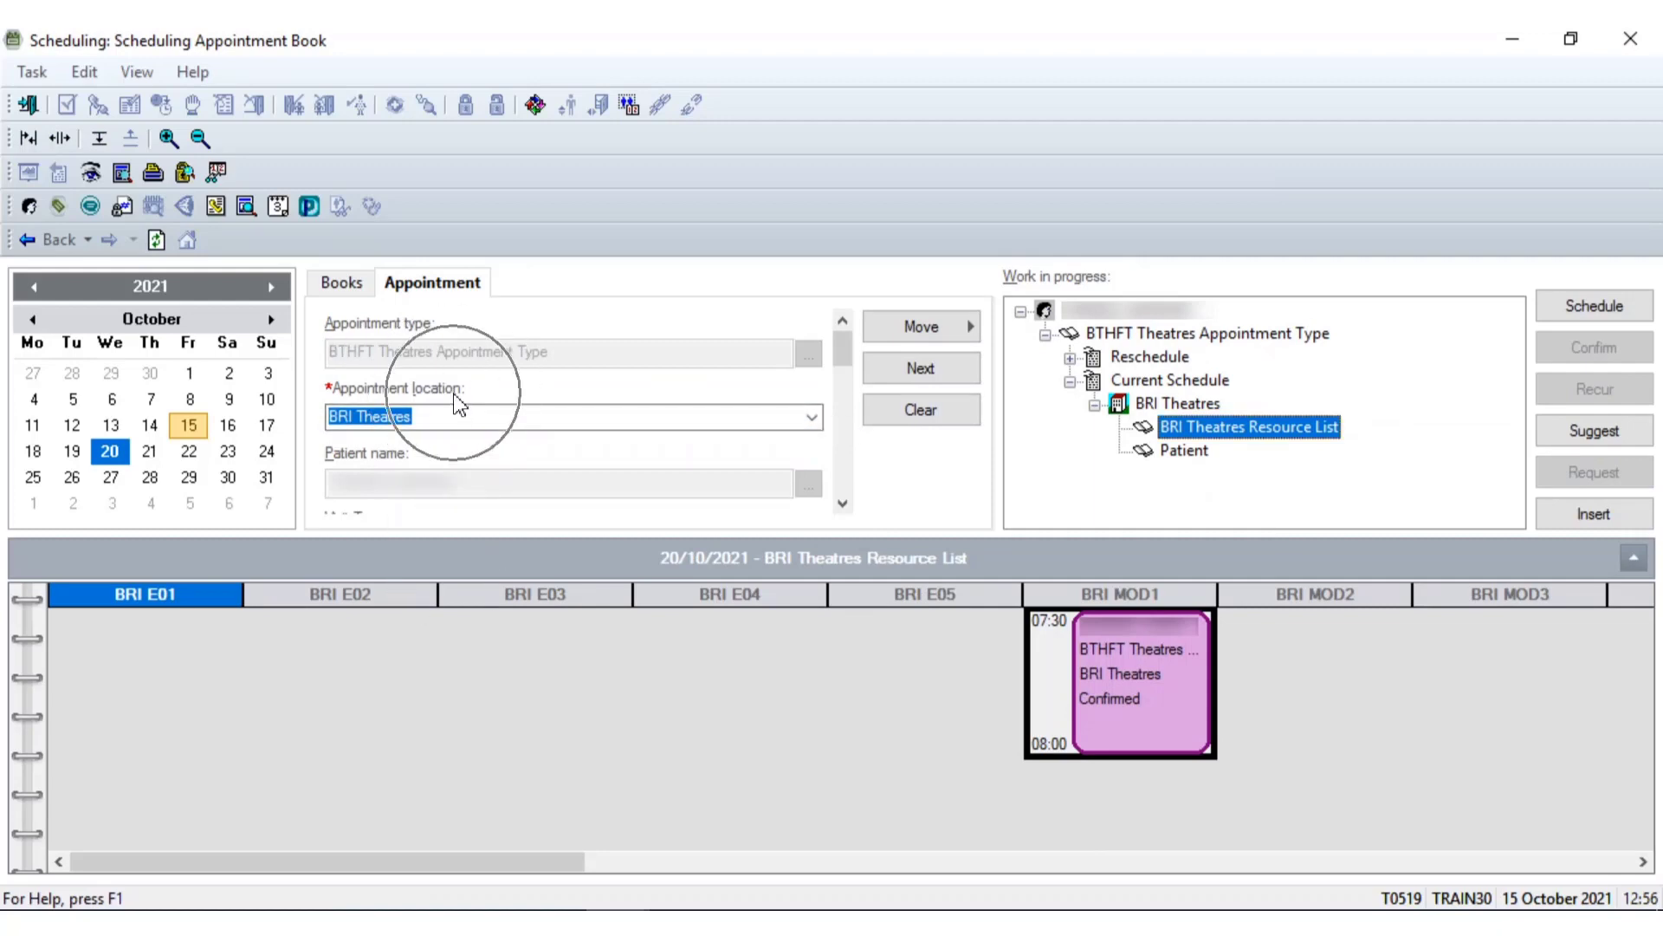
{"action": "key", "text": "ctrl"}
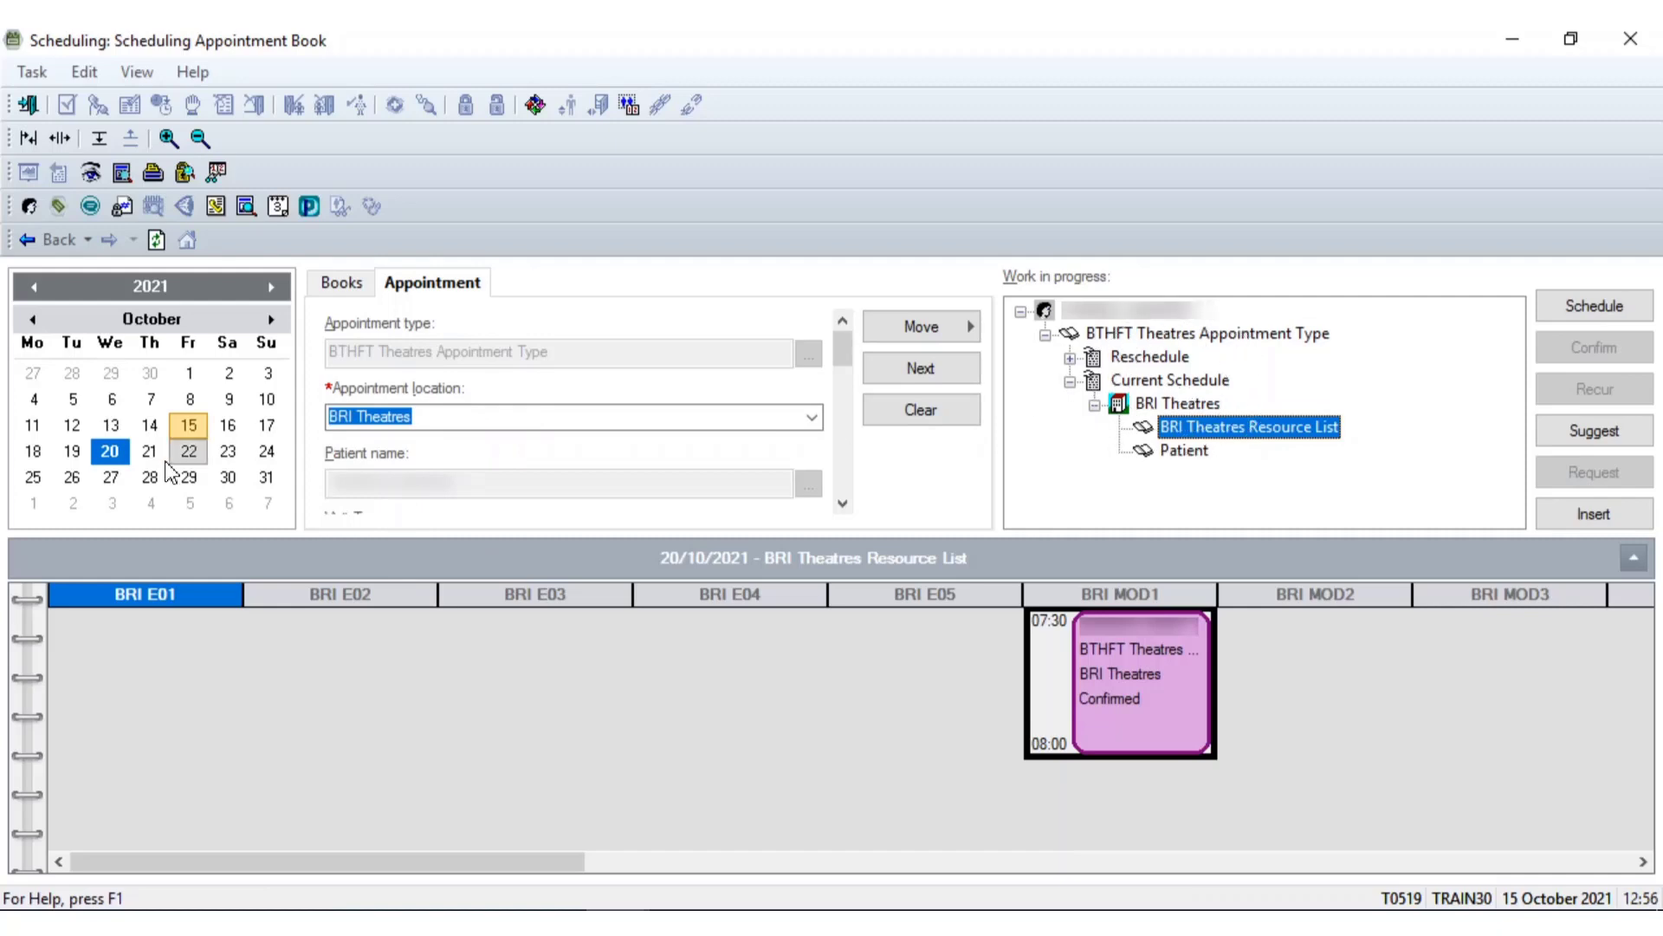
{"action": "left_click", "coordinate": [149, 457]}
{"action": "left_click", "coordinate": [150, 475]}
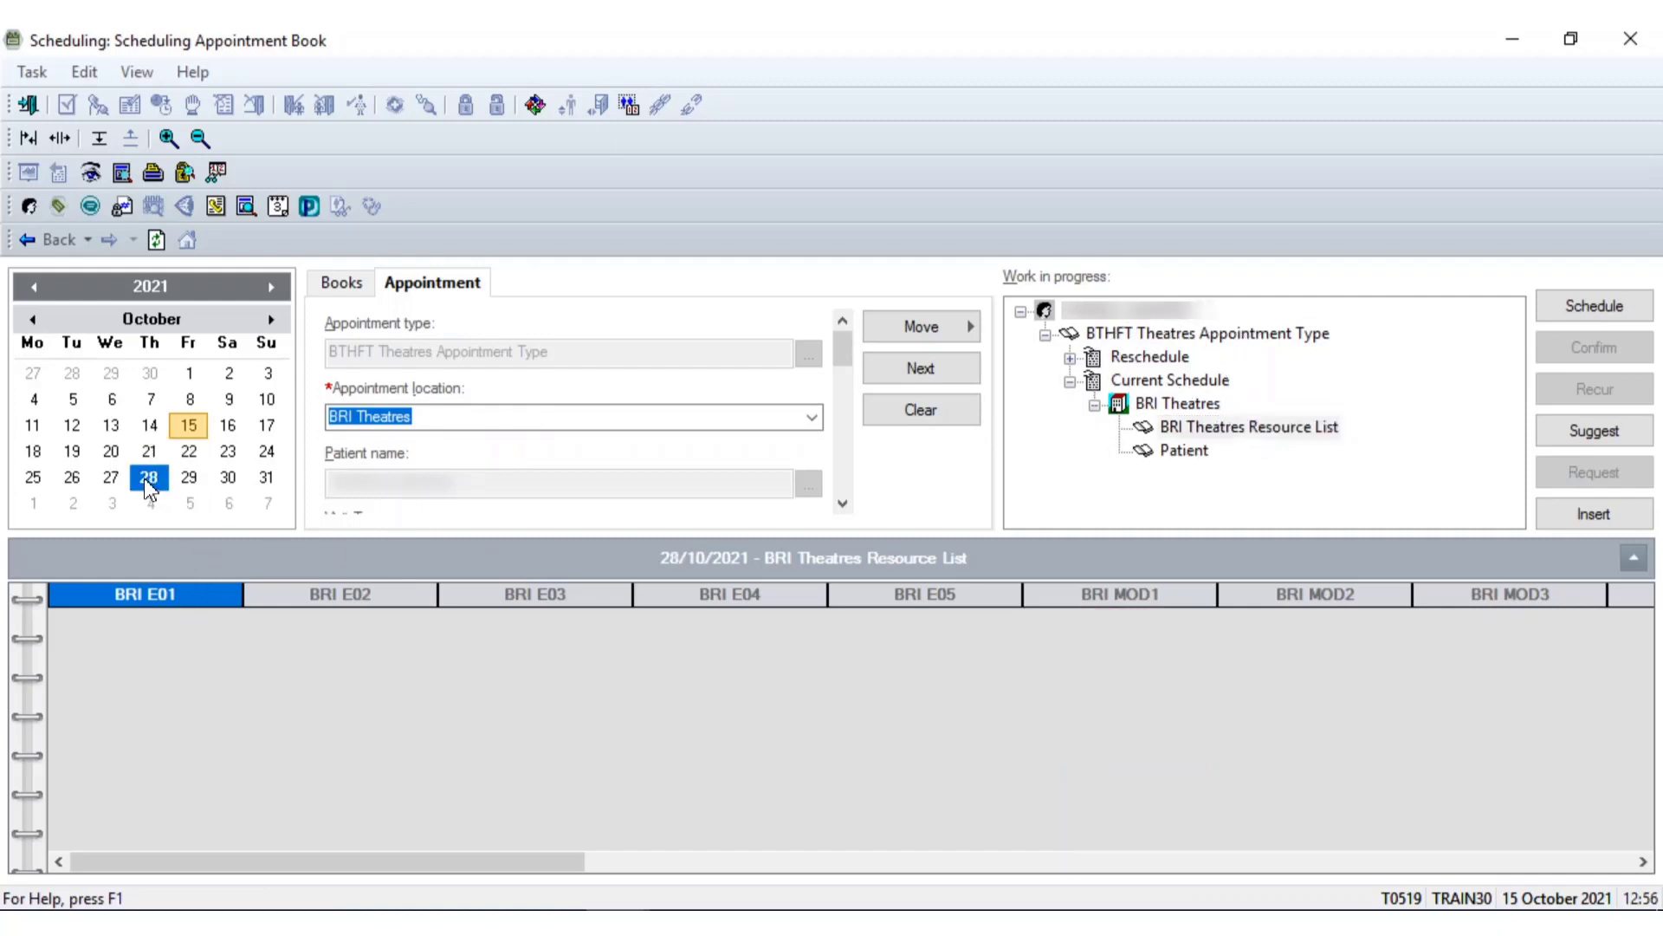
{"action": "left_click", "coordinate": [1124, 598]}
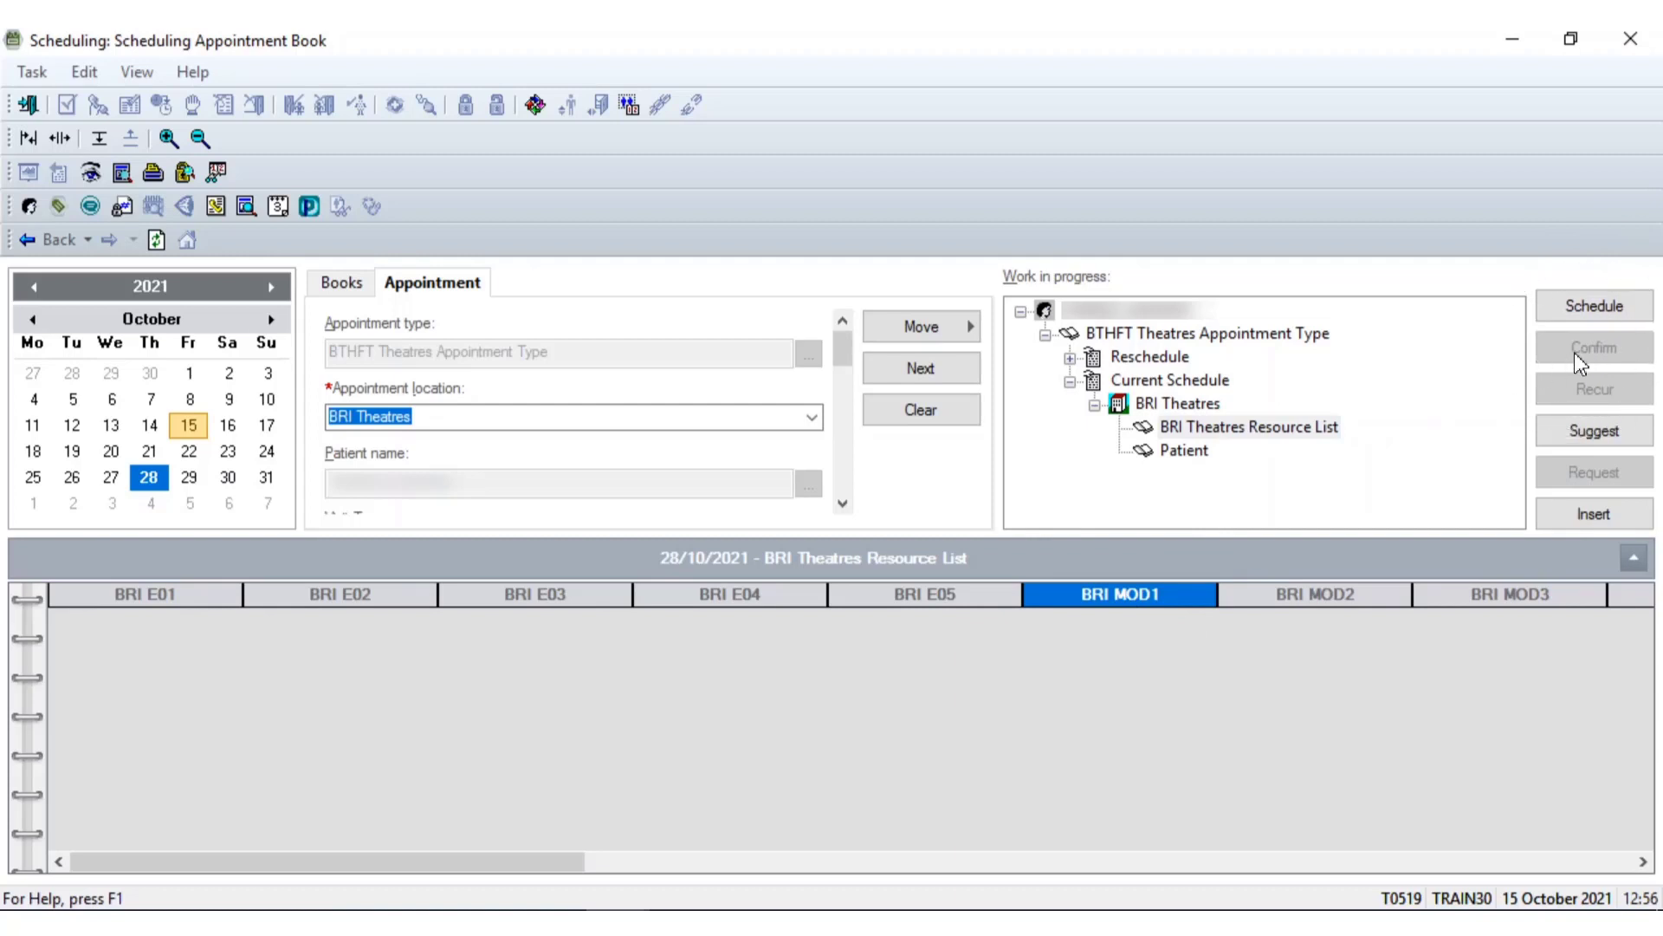
Book the appointment into BRI MOD1 at 07:30 with a 0 h 39 min duration
{"action": "left_click", "coordinate": [1595, 310]}
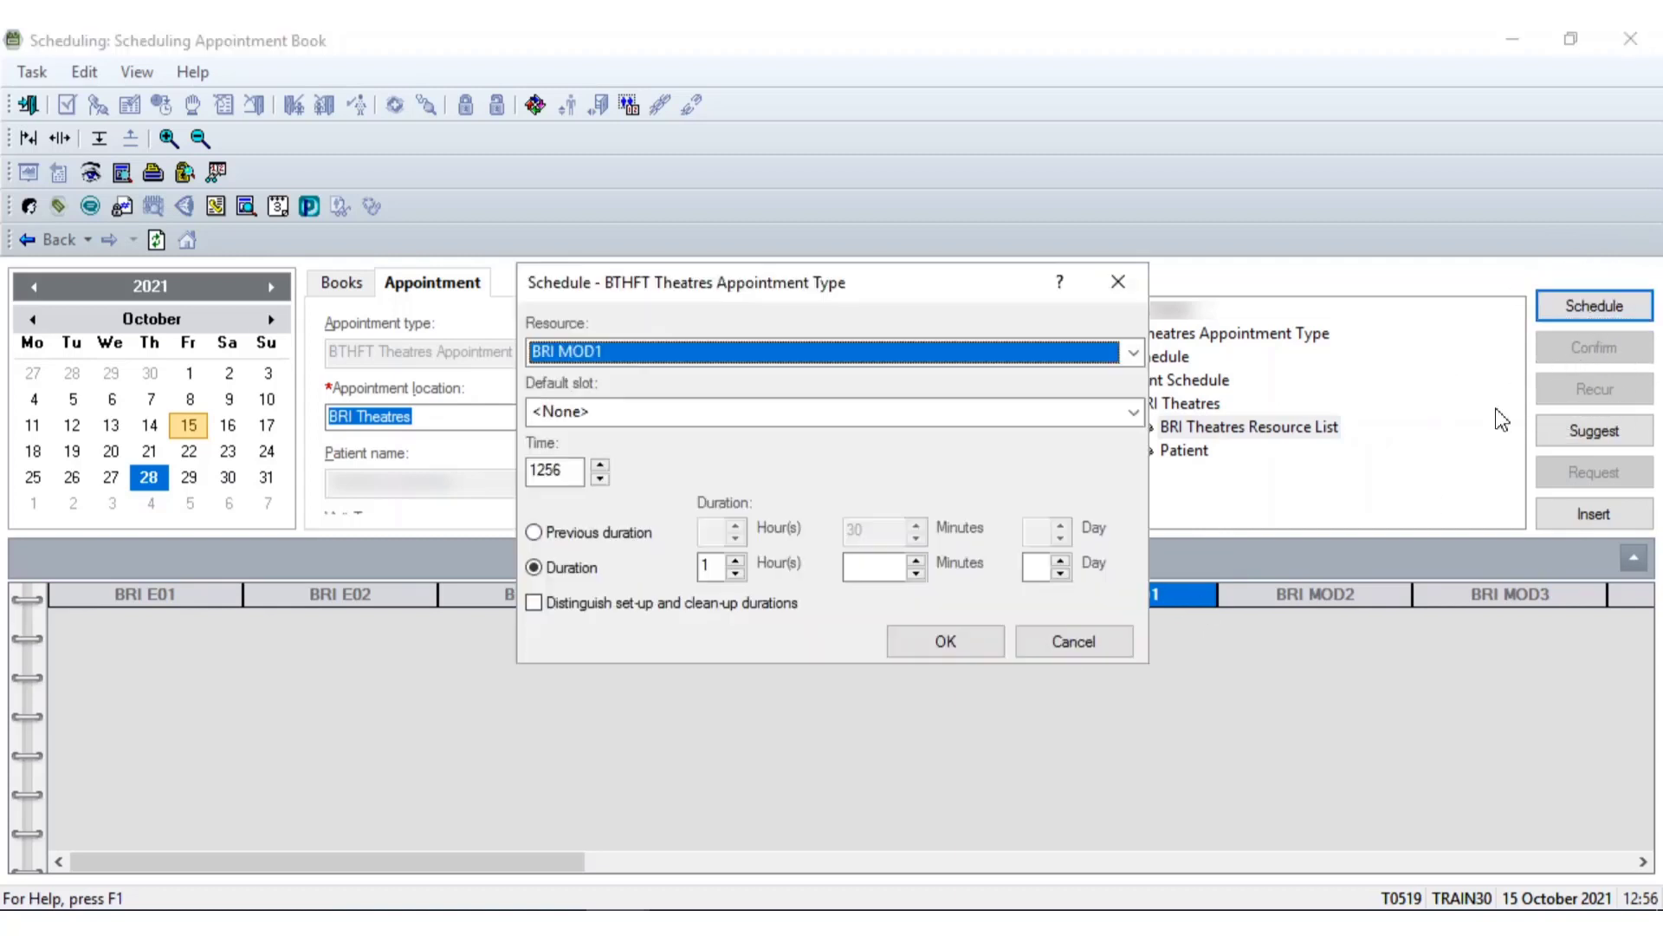
{"action": "left_click", "coordinate": [542, 470]}
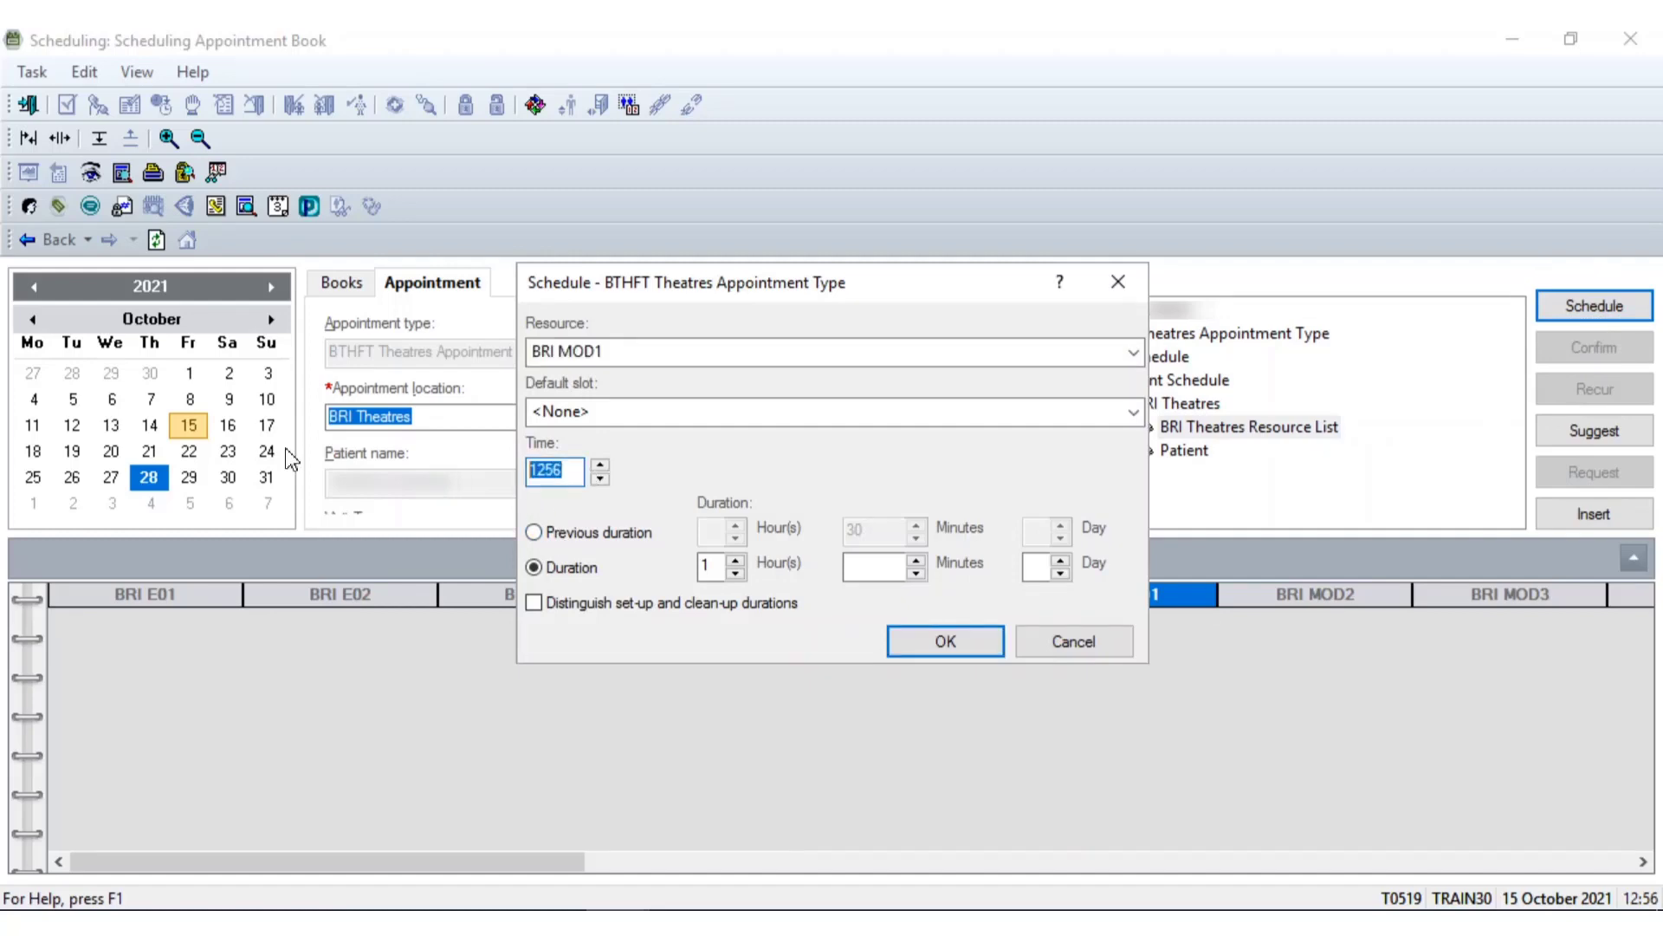
{"action": "type", "text": "0730"}
{"action": "key", "text": "Tab"}
{"action": "key", "text": "Tab"}
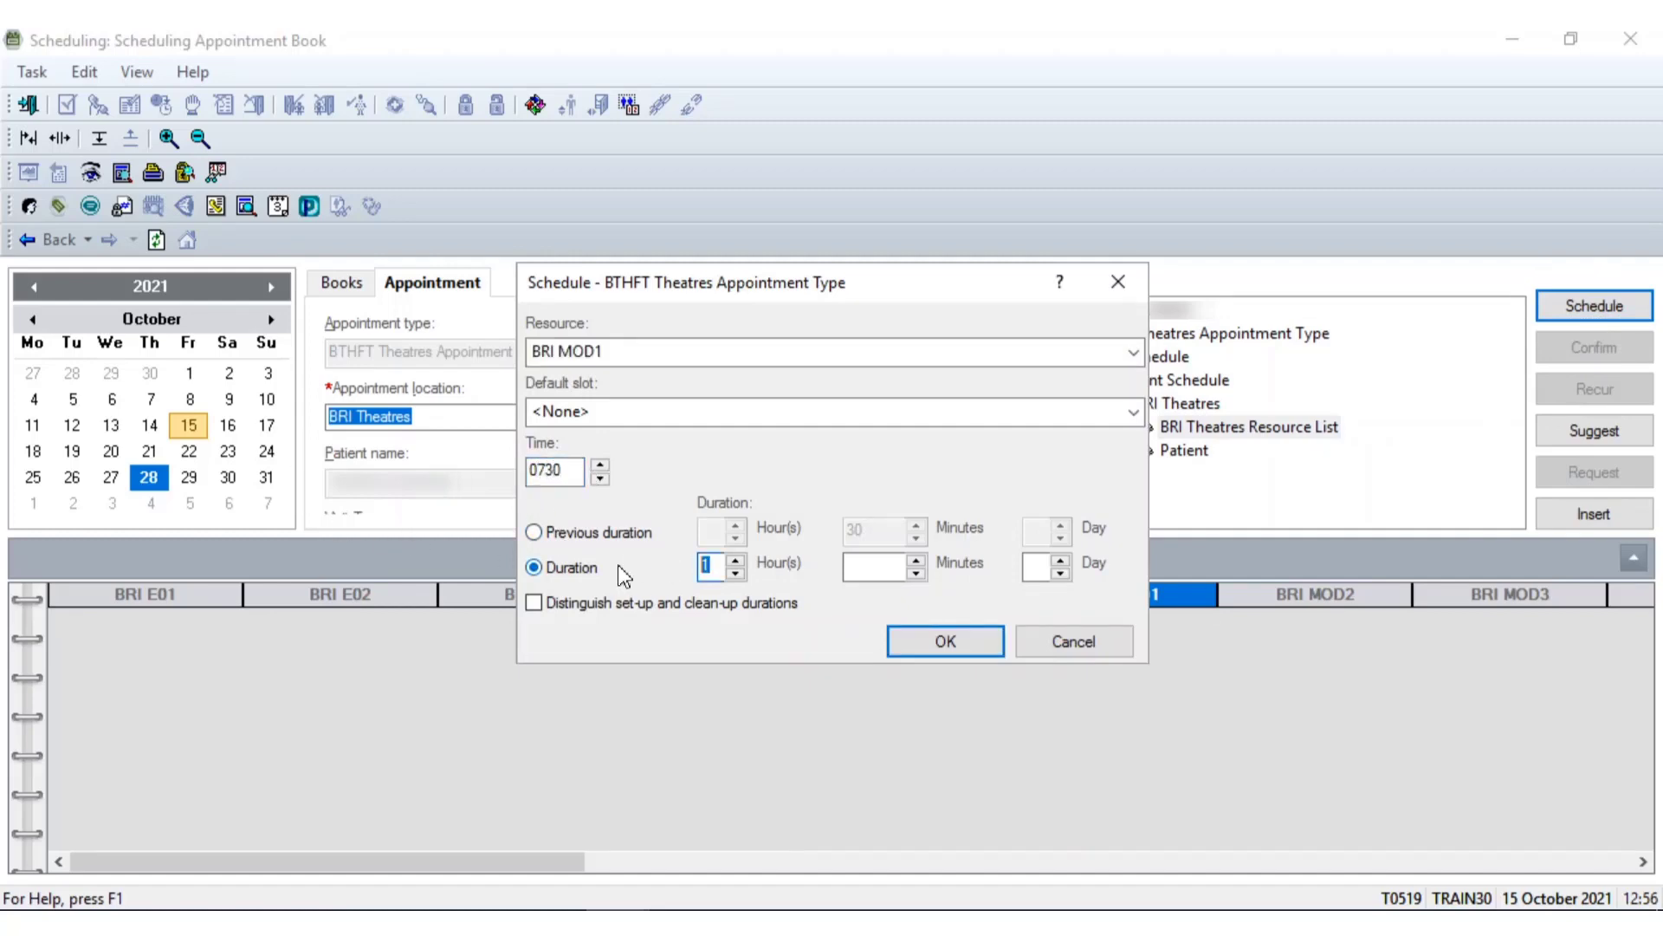
{"action": "type", "text": "0"}
{"action": "left_click", "coordinate": [883, 566]}
{"action": "type", "text": "39"}
{"action": "left_click", "coordinate": [921, 642]}
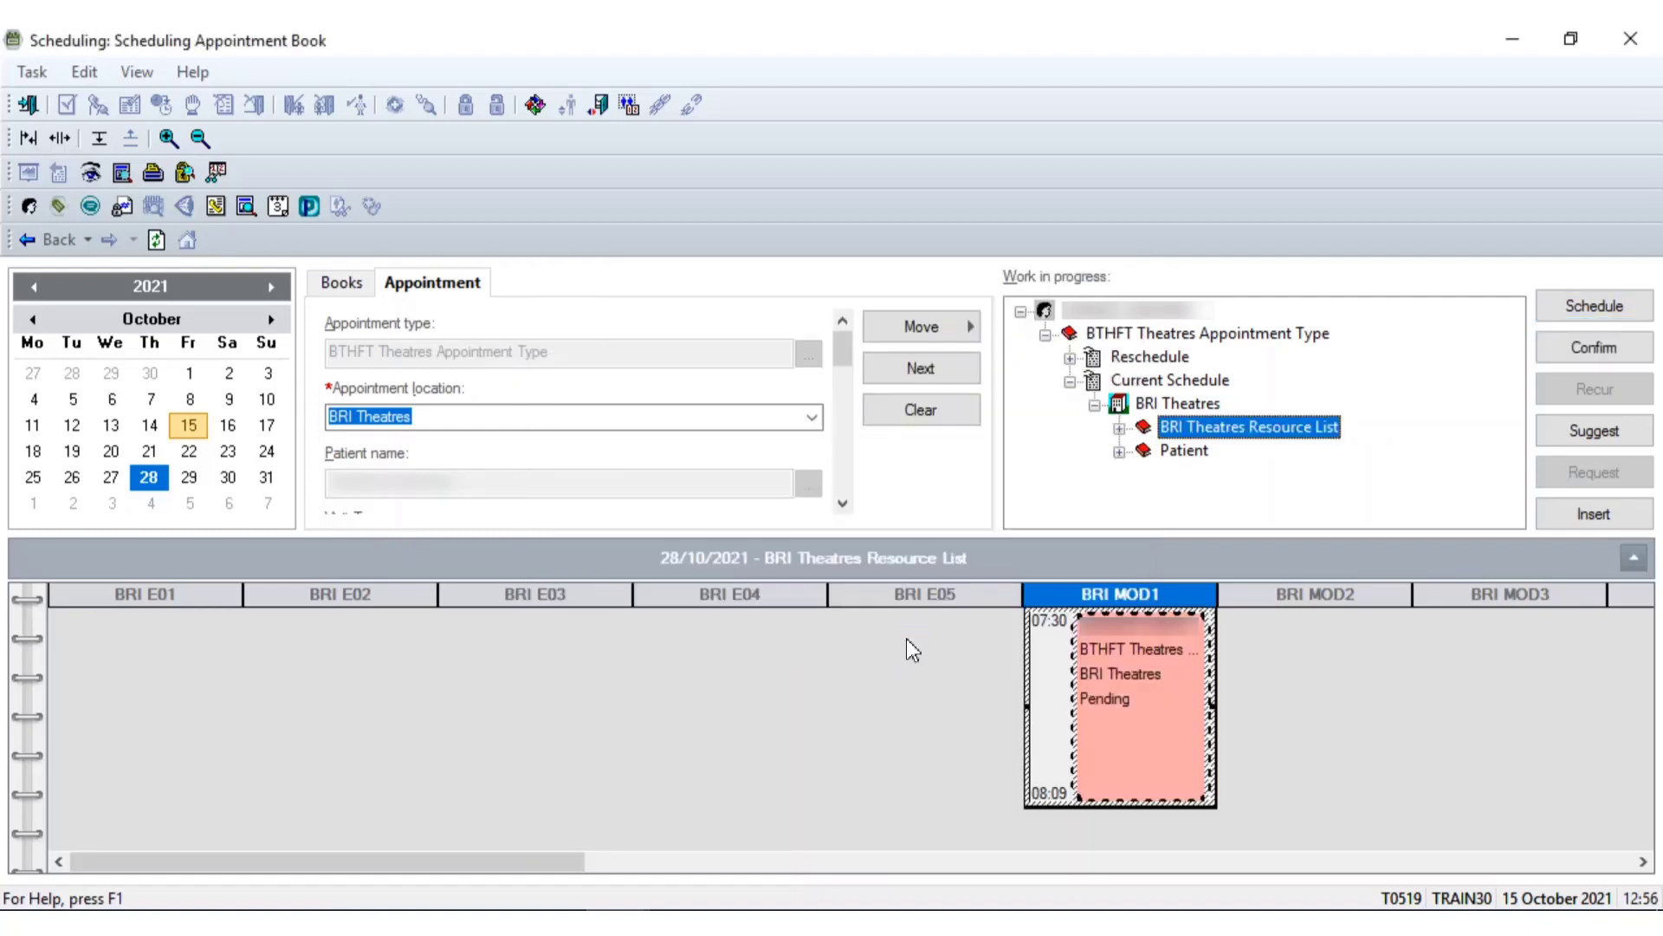
Set TCI location to BRI - Ward 7 Day Case Unit, review the Offer details, then cancel unconfirmed
{"action": "left_click", "coordinate": [1622, 350]}
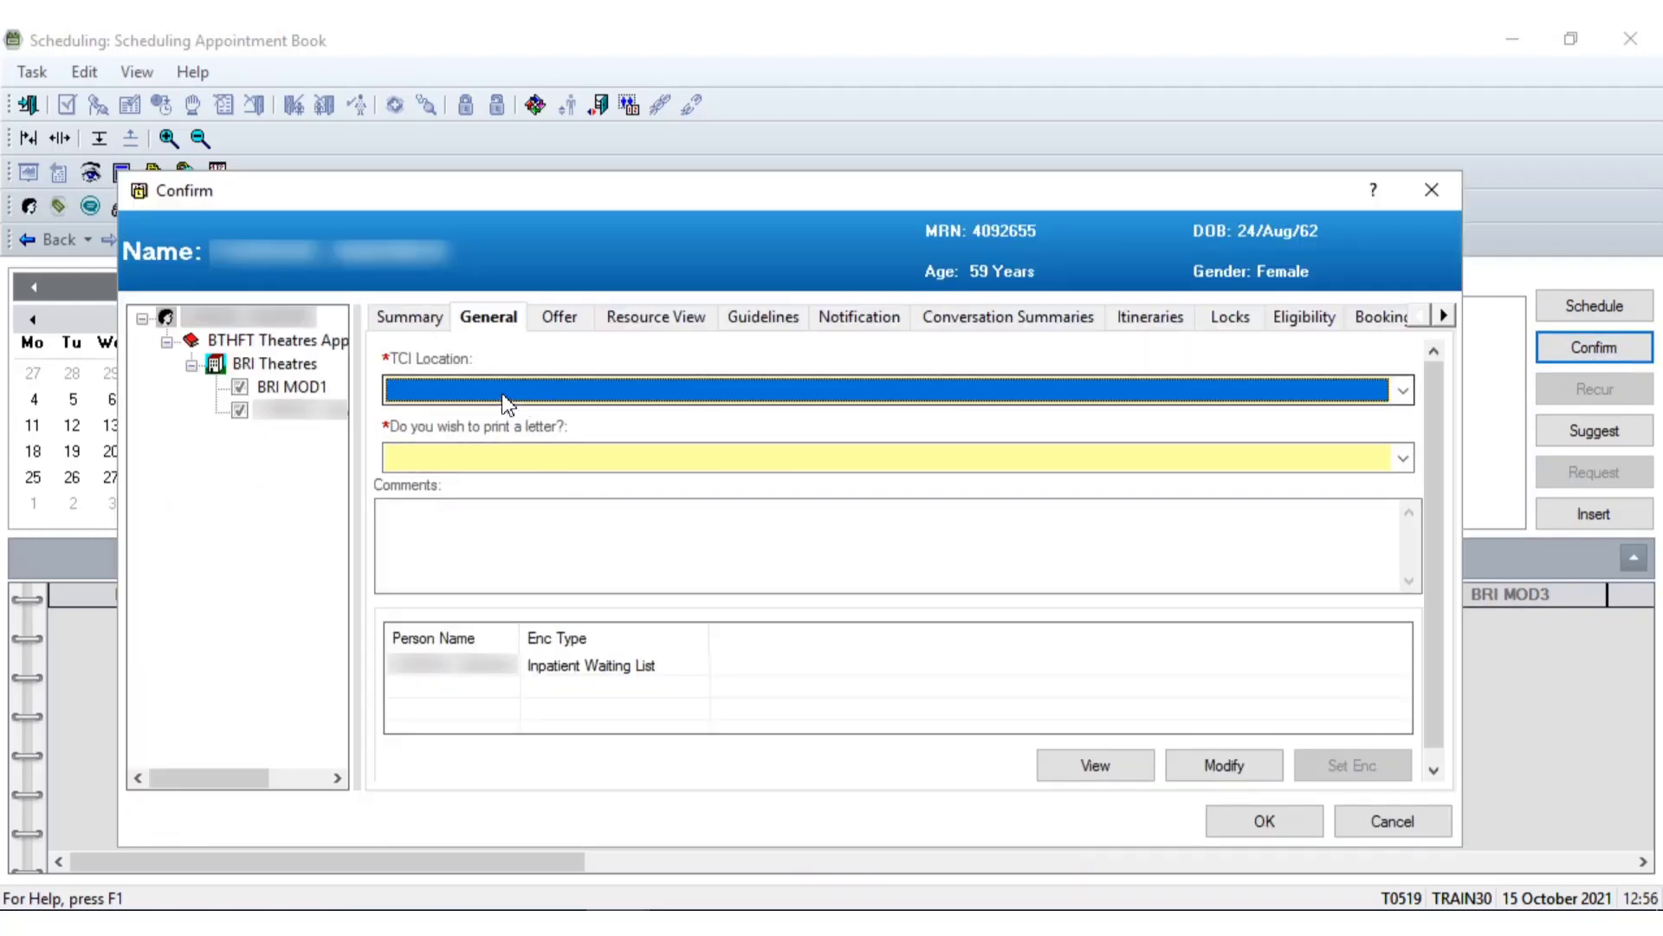
{"action": "left_click", "coordinate": [507, 403]}
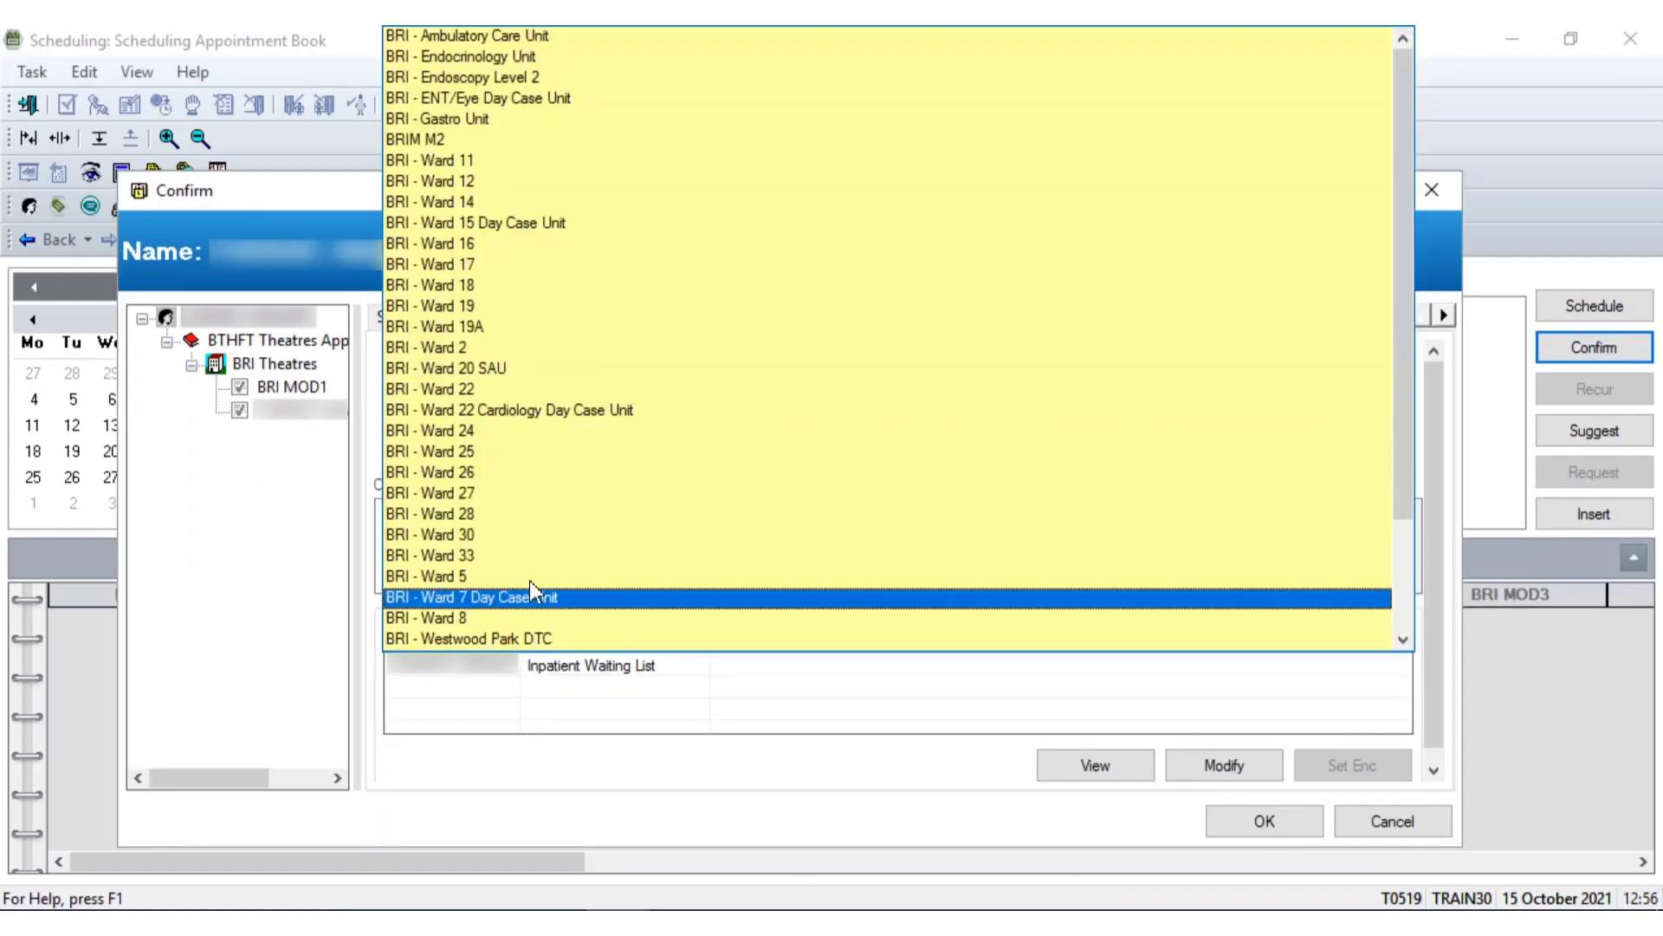
{"action": "left_click", "coordinate": [533, 596]}
{"action": "left_click", "coordinate": [482, 454]}
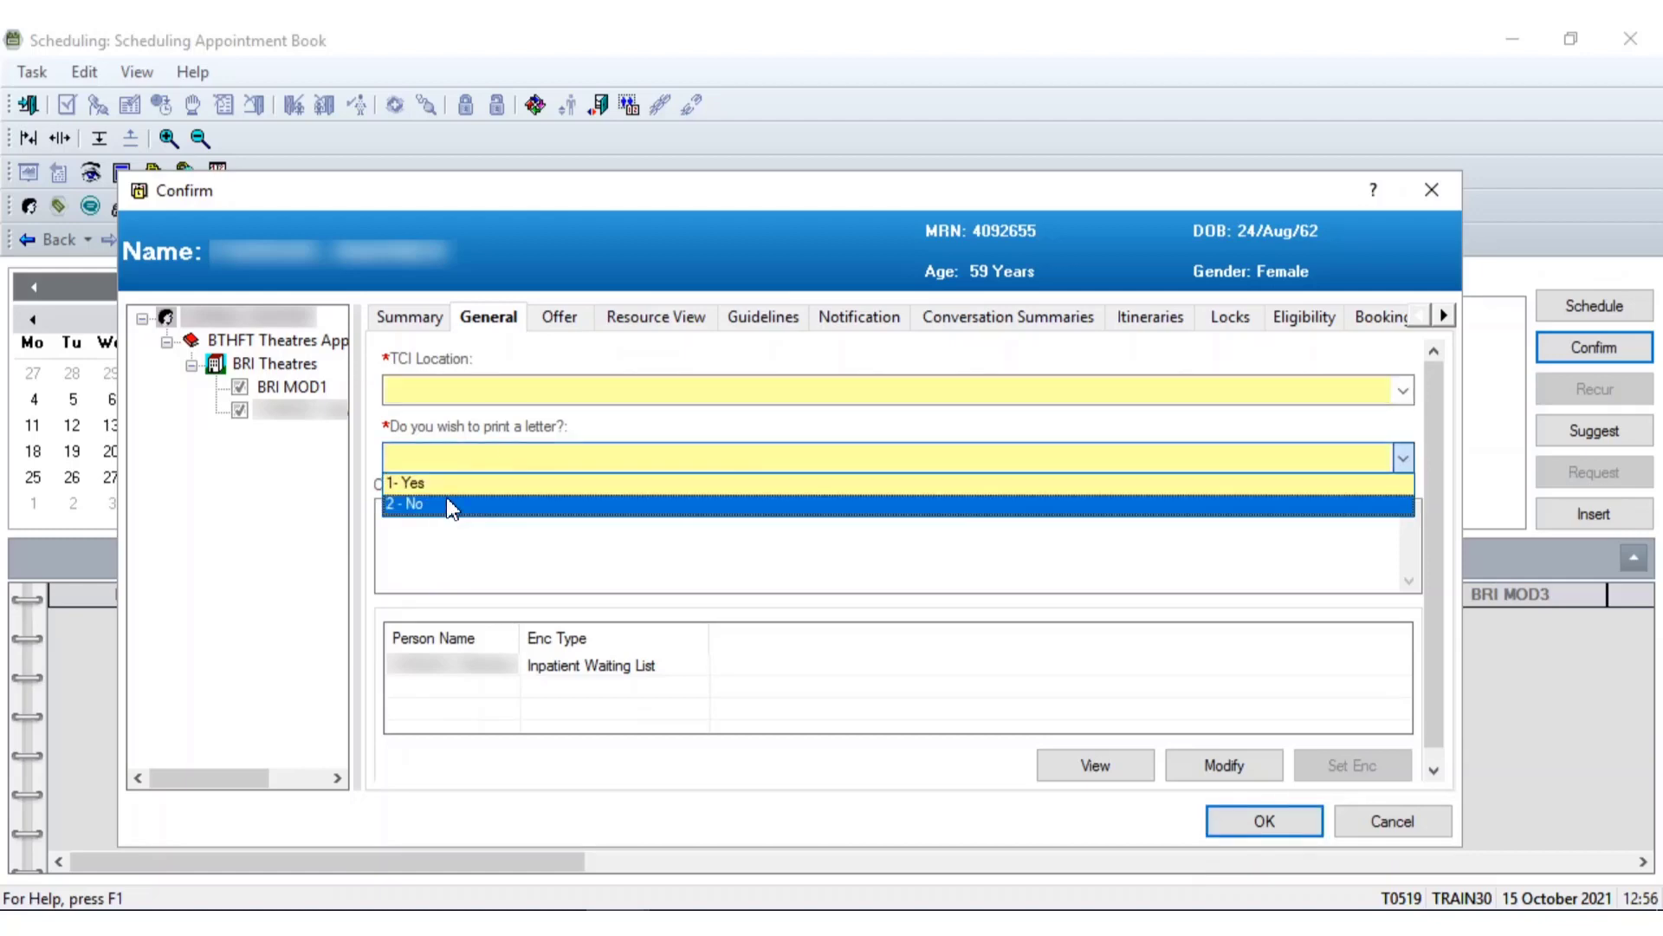
{"action": "left_click", "coordinate": [568, 327]}
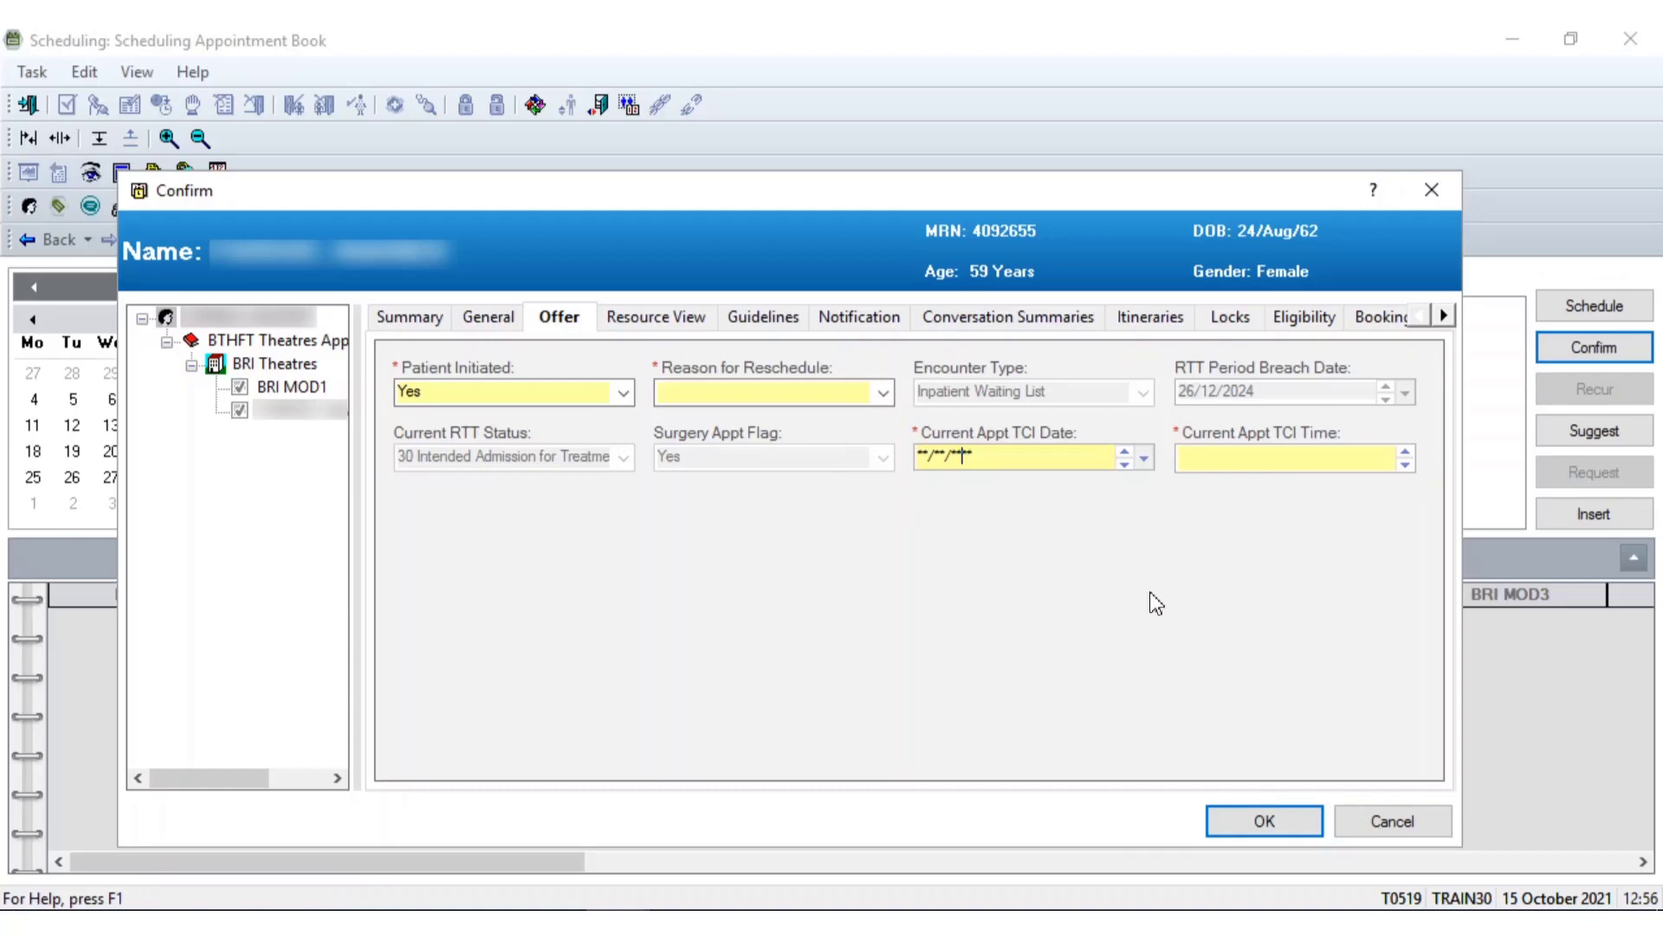
{"action": "left_click", "coordinate": [1367, 810]}
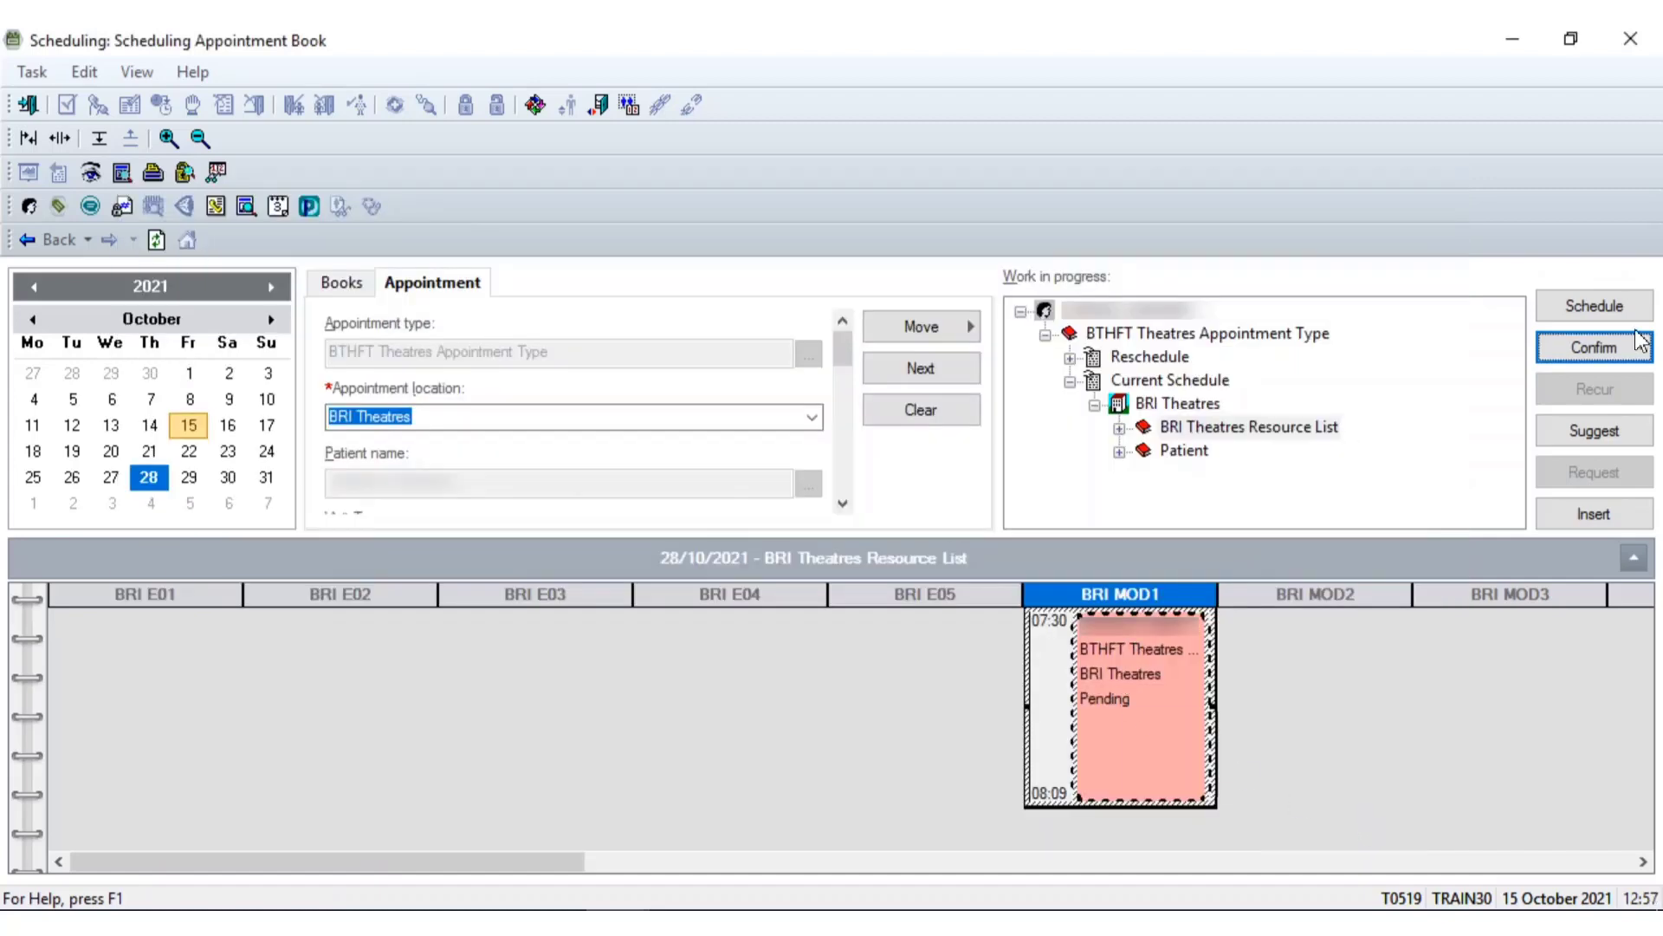
Remove the patient's pending booking from Work in progress and return to the Standard Patient Enquiry
{"action": "left_click", "coordinate": [1117, 318]}
{"action": "right_click", "coordinate": [1120, 326]}
{"action": "left_click", "coordinate": [1135, 329]}
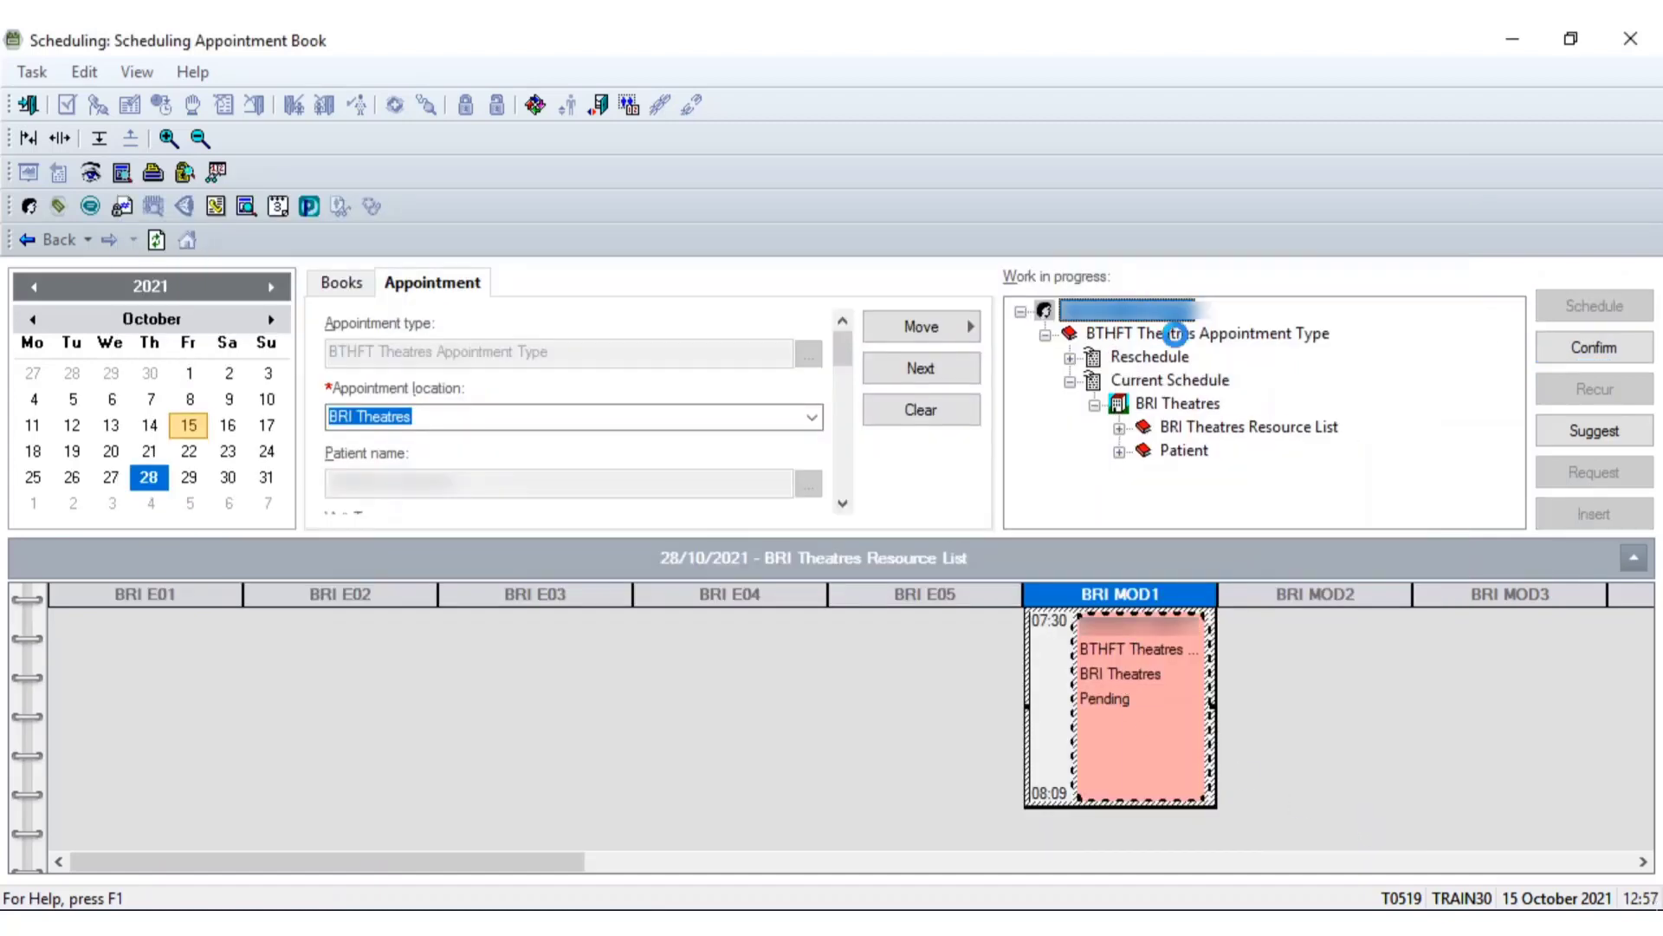
{"action": "left_click", "coordinate": [661, 897]}
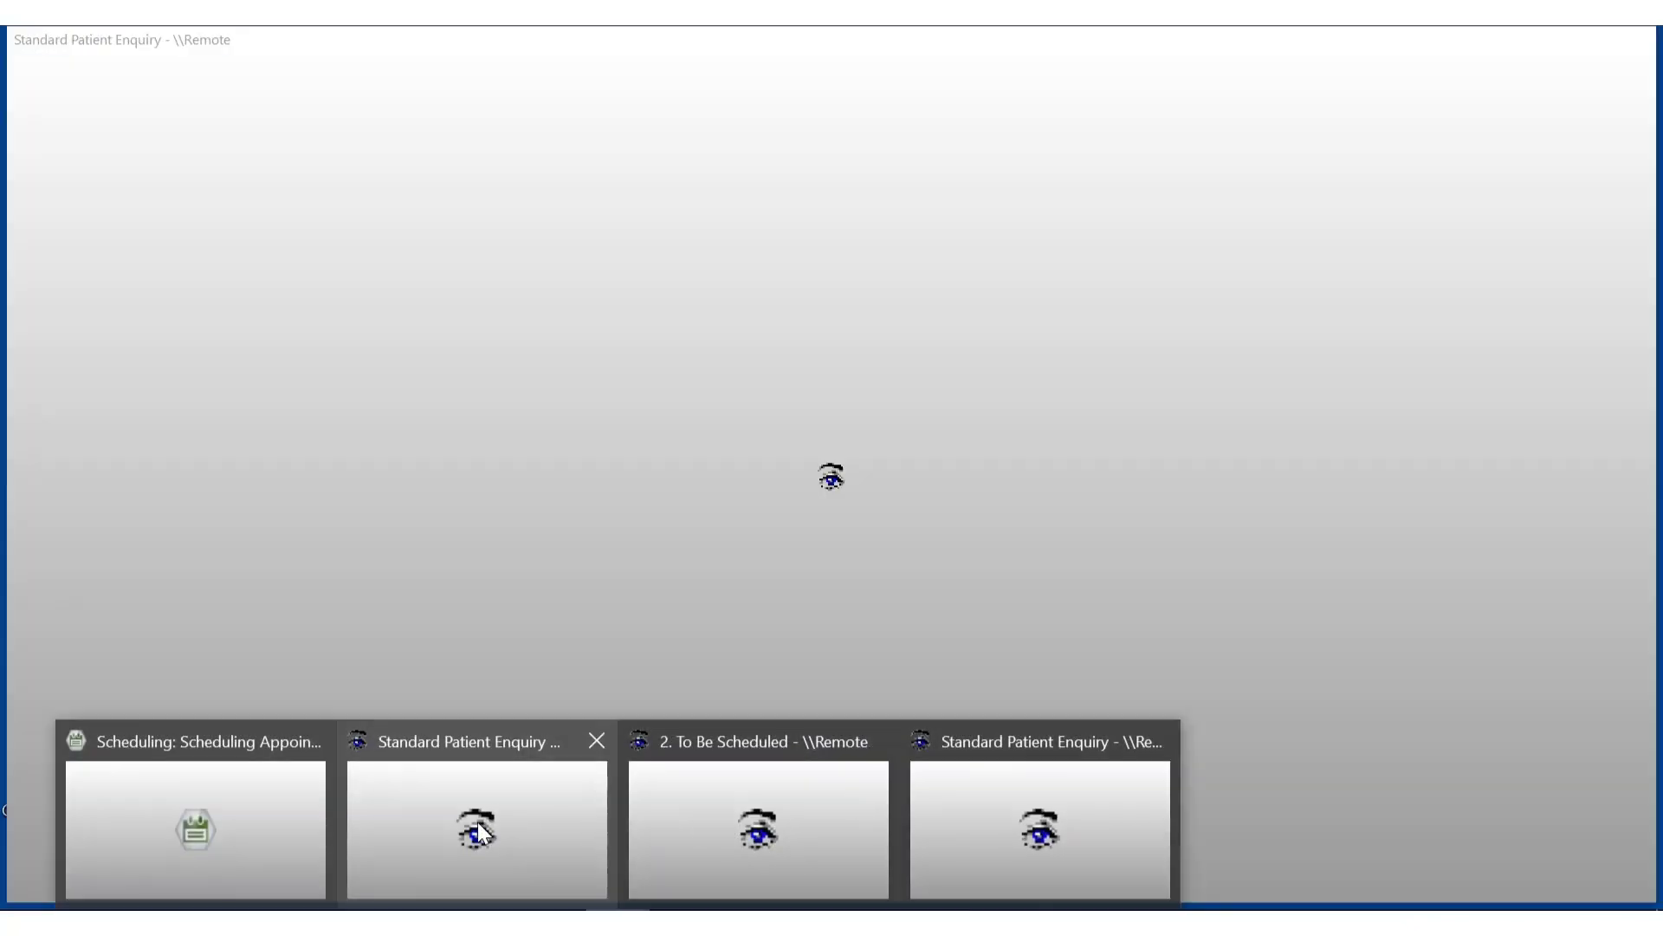
{"action": "left_click", "coordinate": [476, 821]}
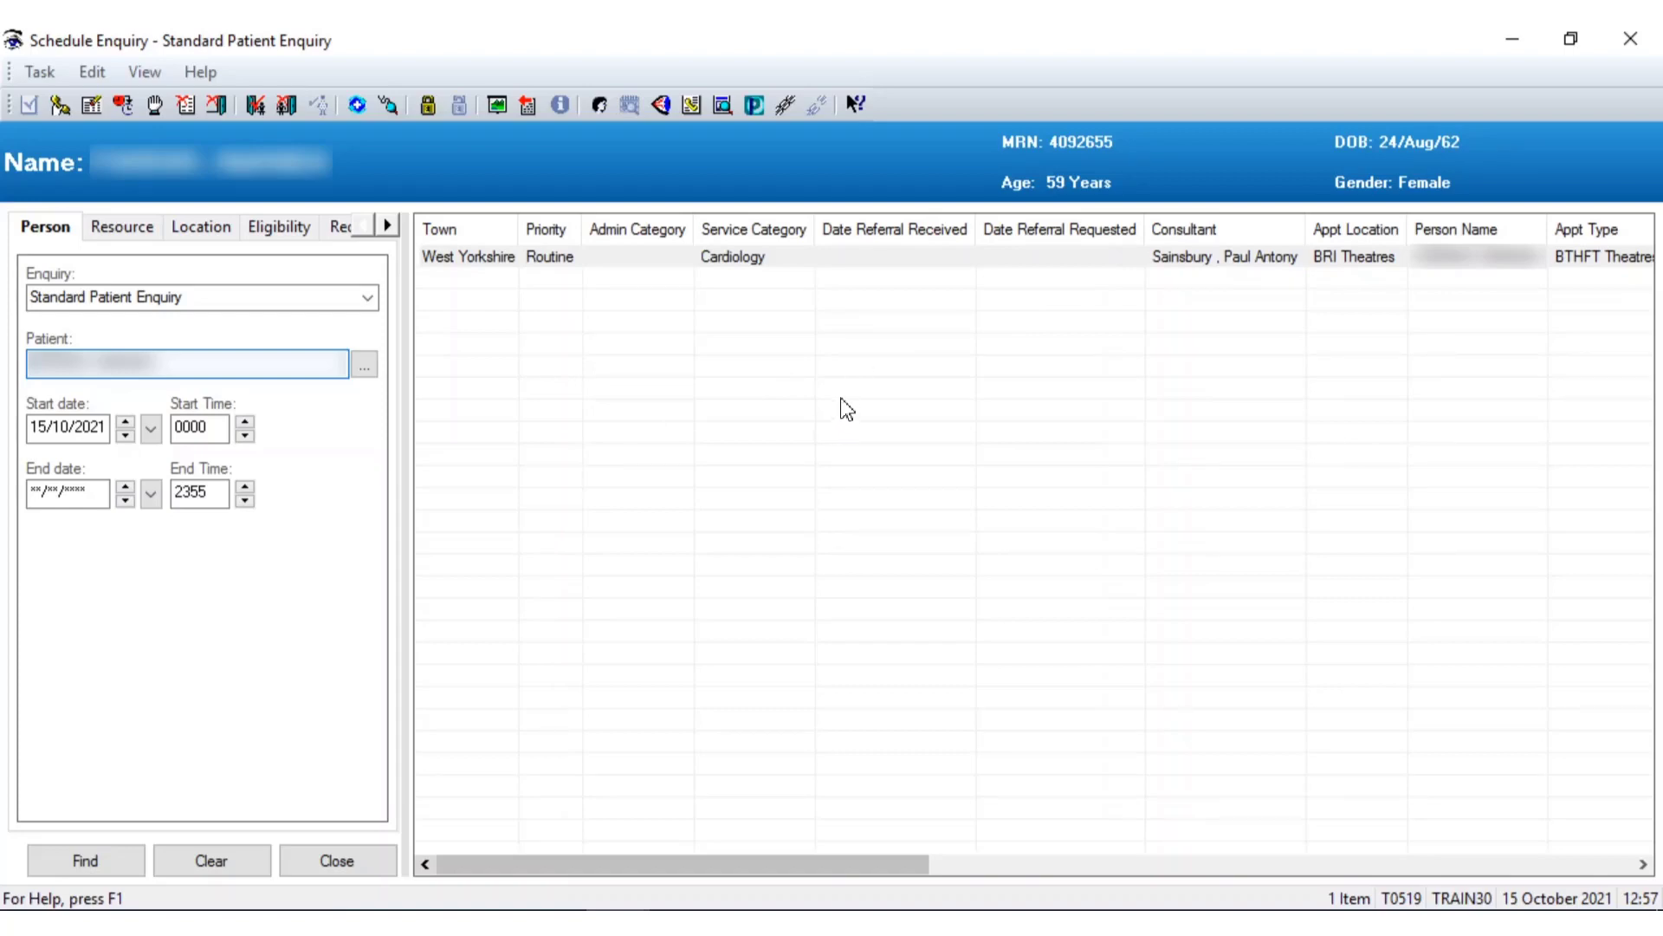
Cancel the theatre request with print letter 2 - No, reason Bereavement, RTT status 20 Clock Continues
{"action": "right_click", "coordinate": [884, 258]}
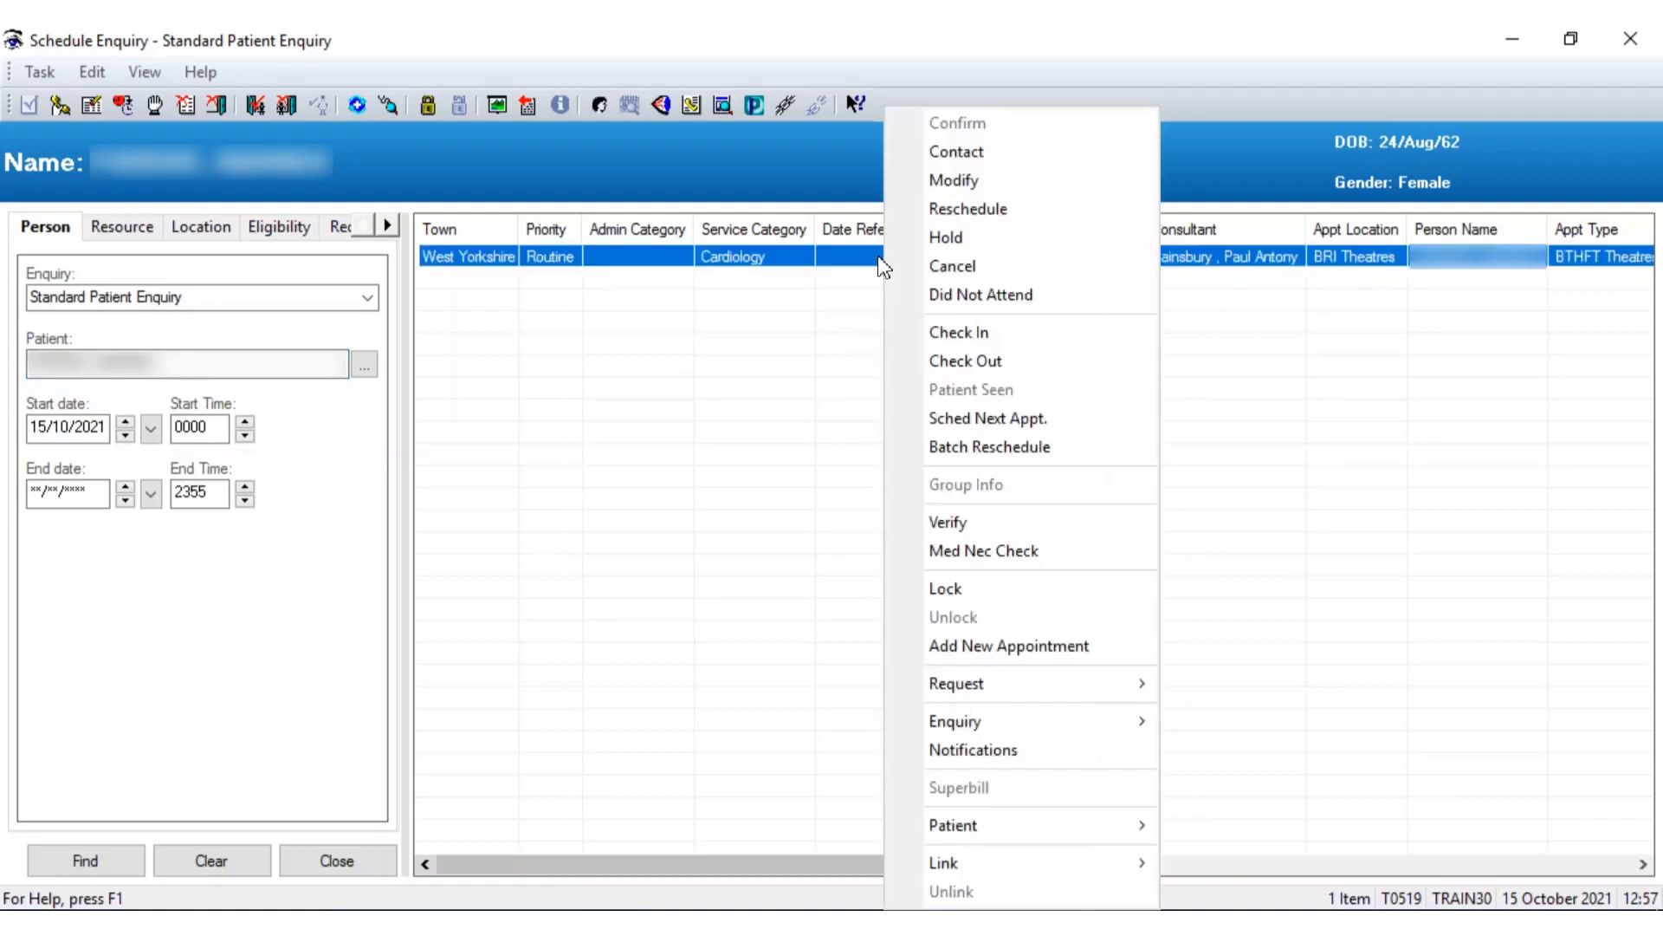
{"action": "left_click", "coordinate": [944, 271]}
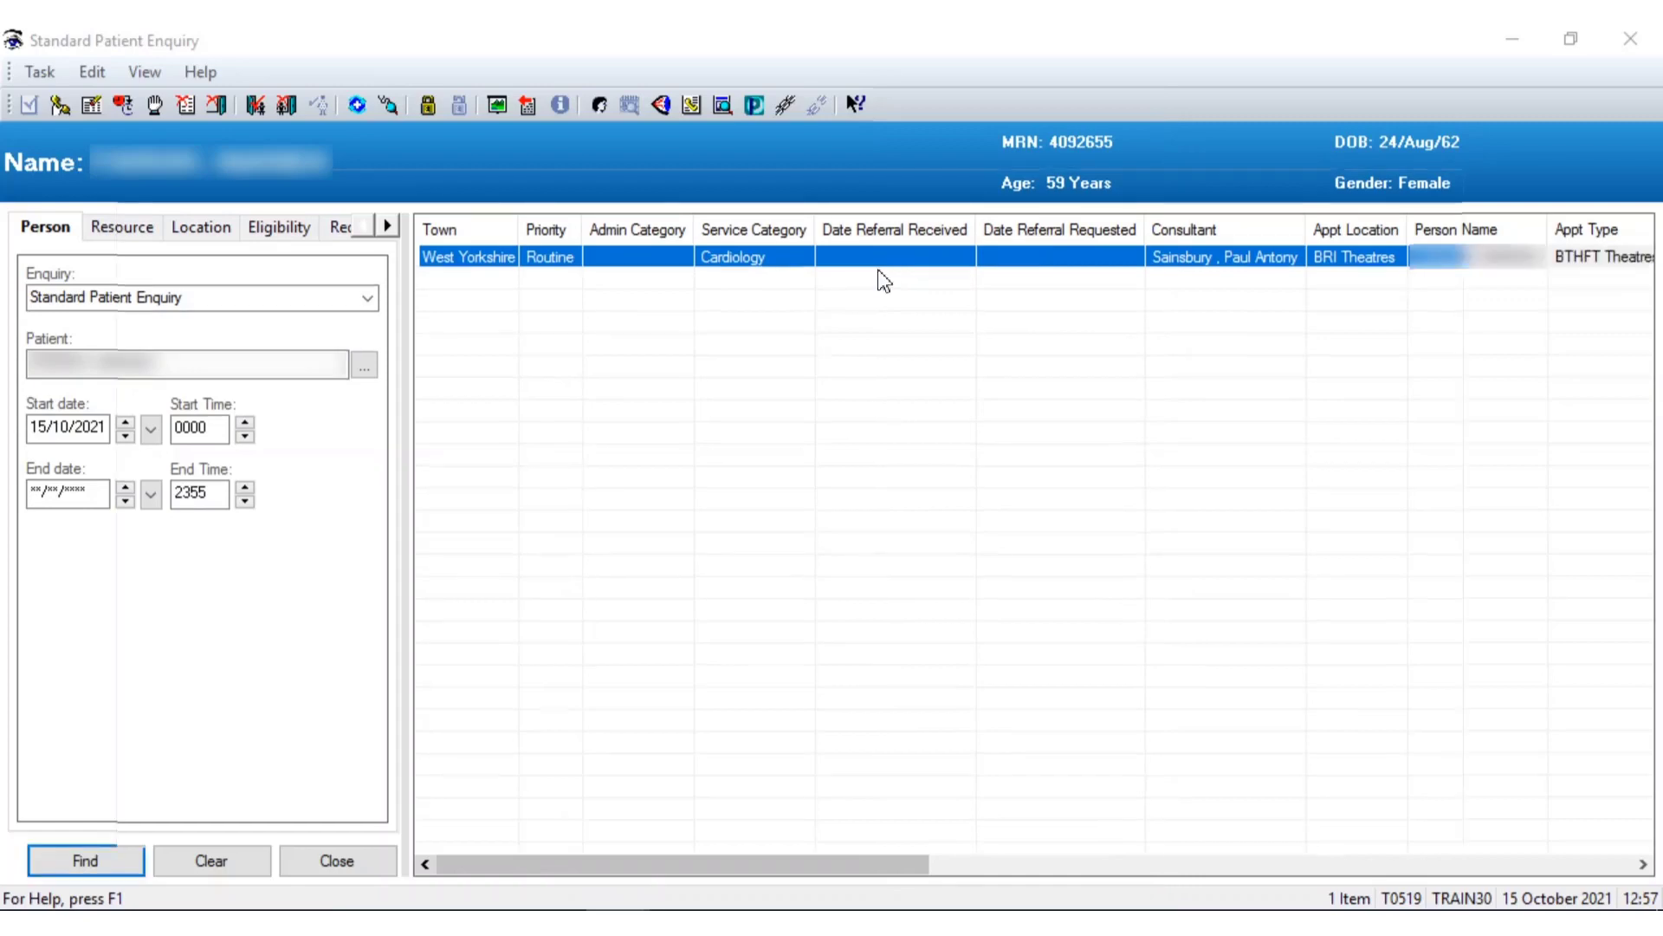
{"action": "left_click", "coordinate": [487, 383]}
{"action": "left_click", "coordinate": [464, 452]}
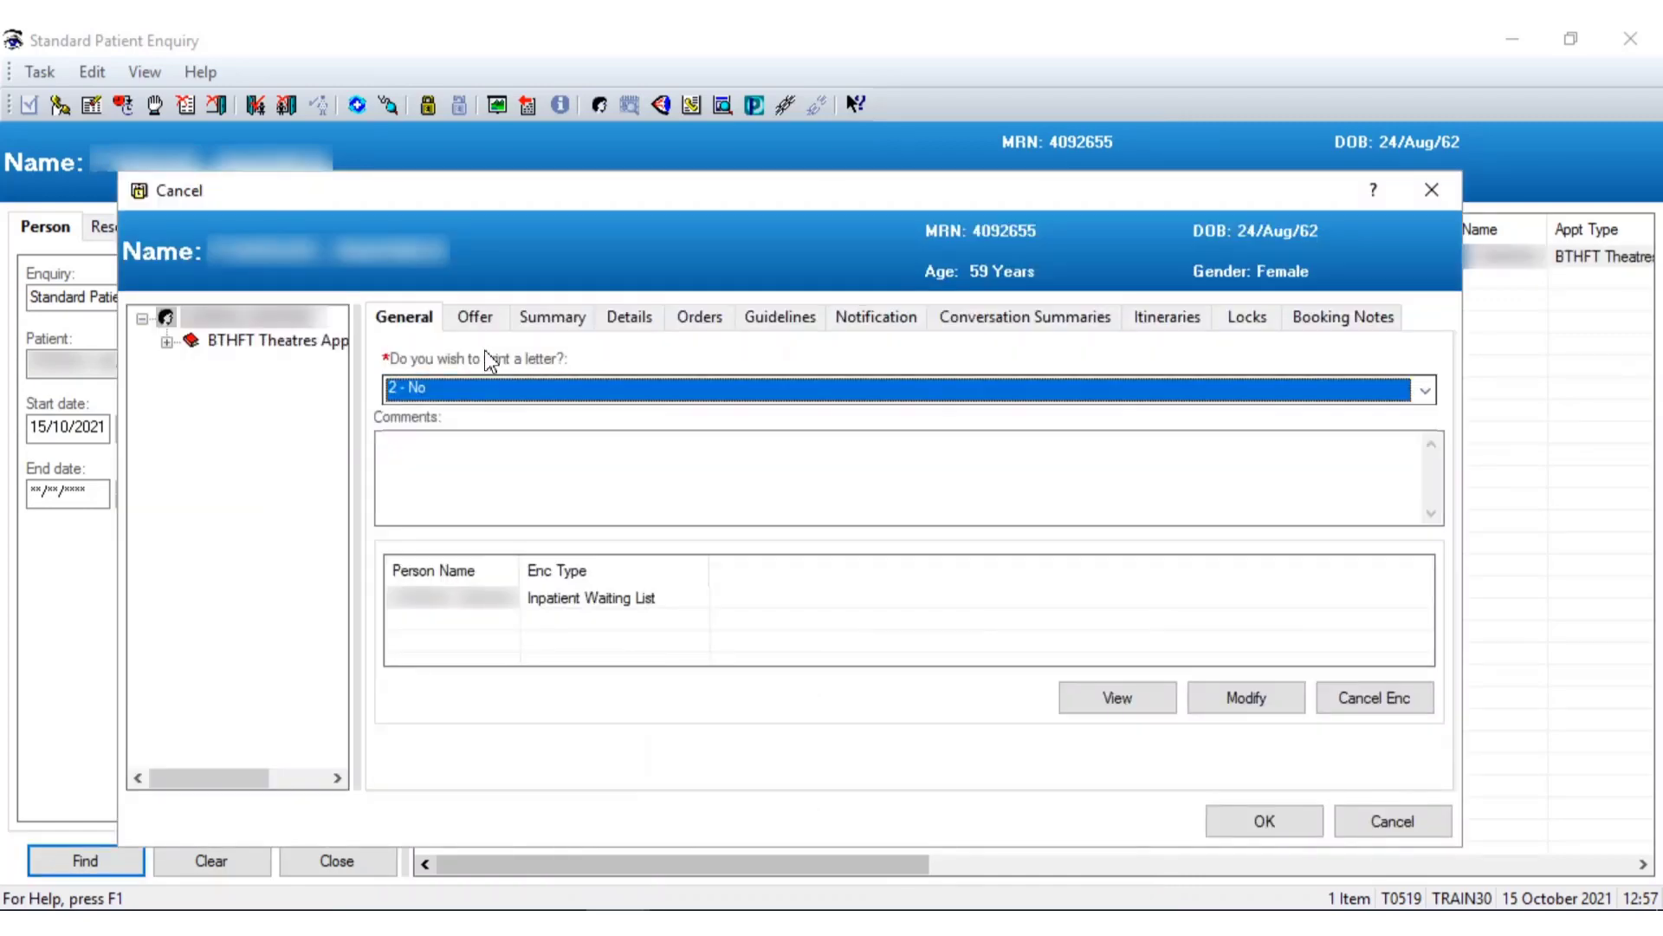
{"action": "left_click", "coordinate": [475, 317]}
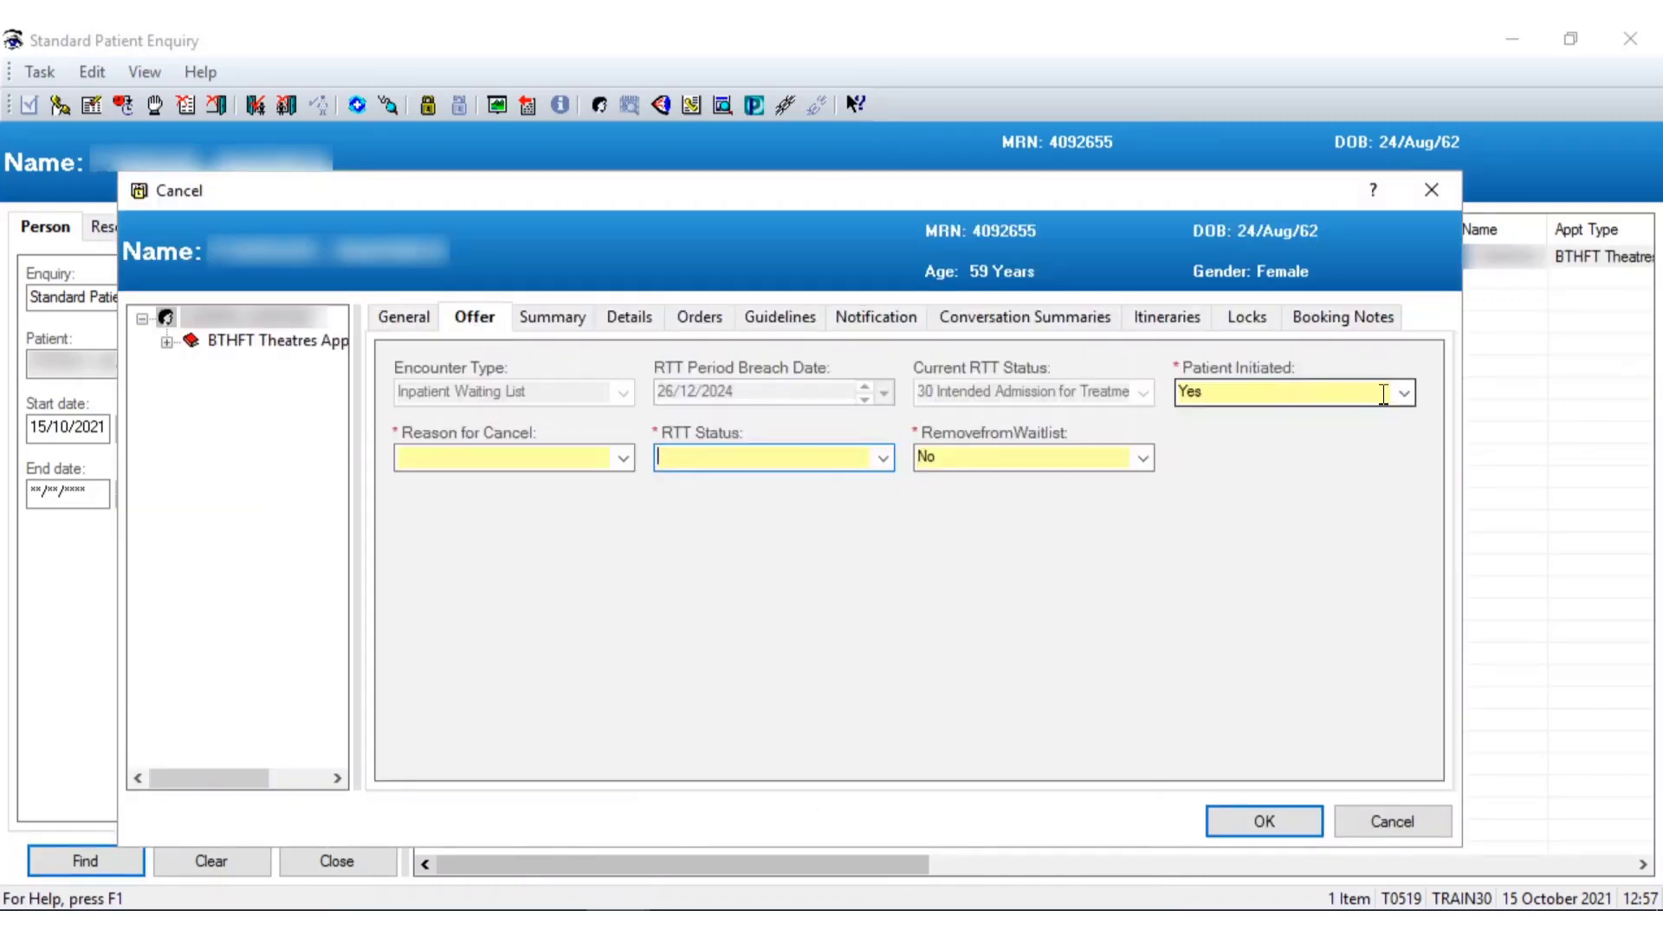
{"action": "left_click", "coordinate": [624, 458]}
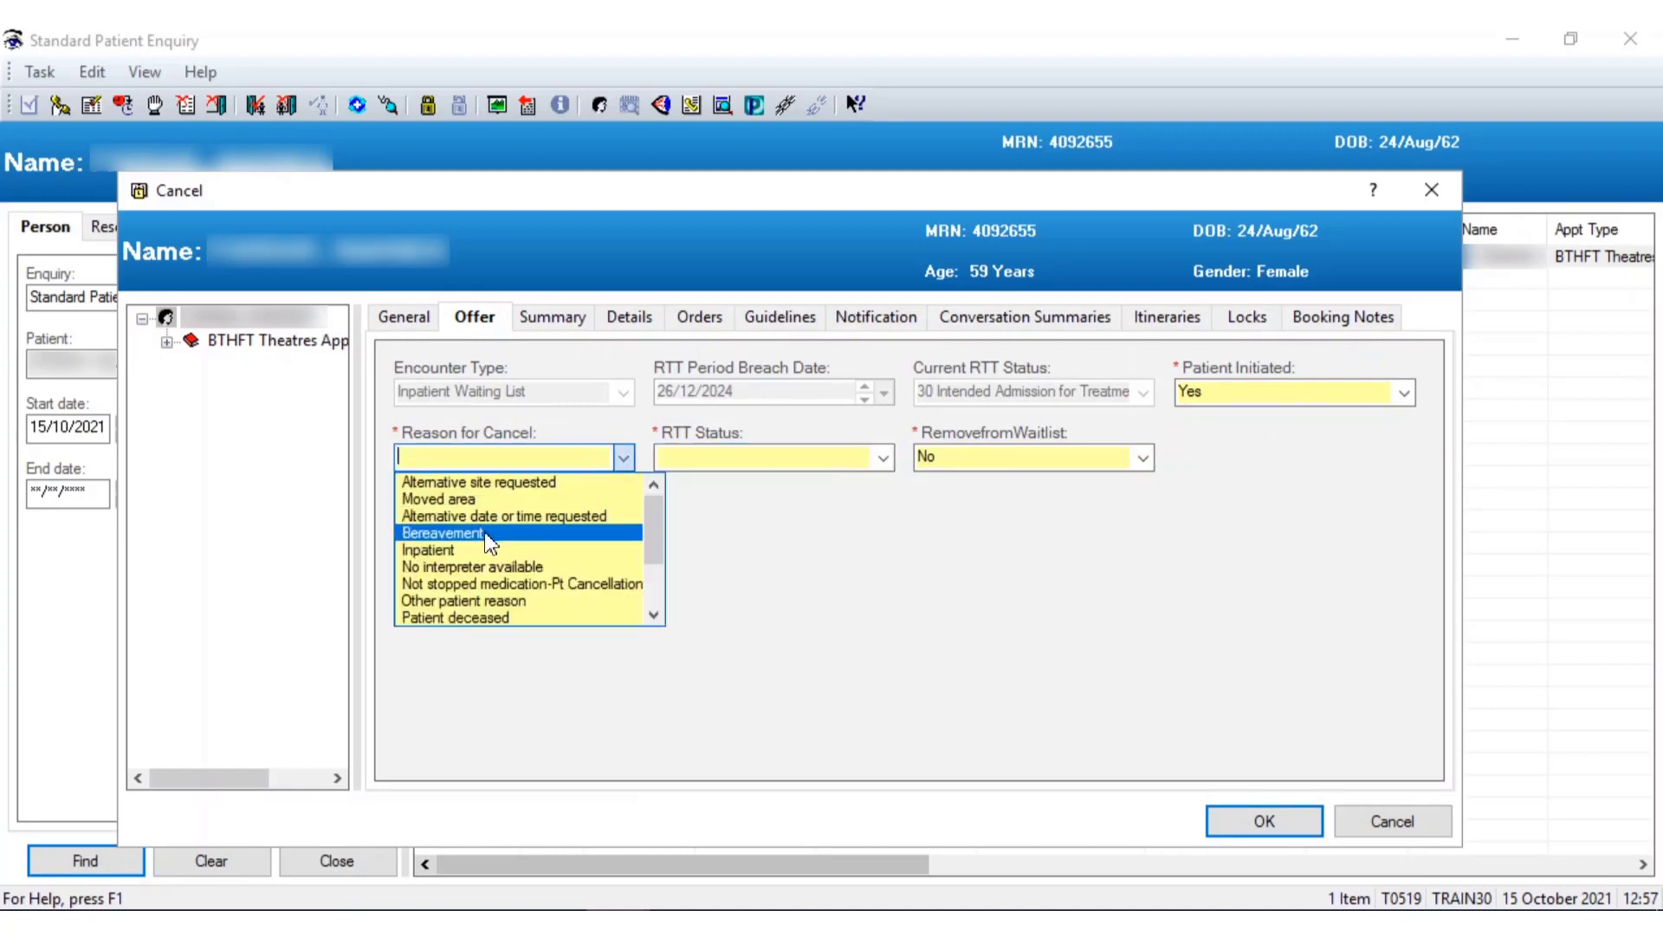
{"action": "left_click", "coordinate": [488, 542]}
{"action": "left_click", "coordinate": [884, 459]}
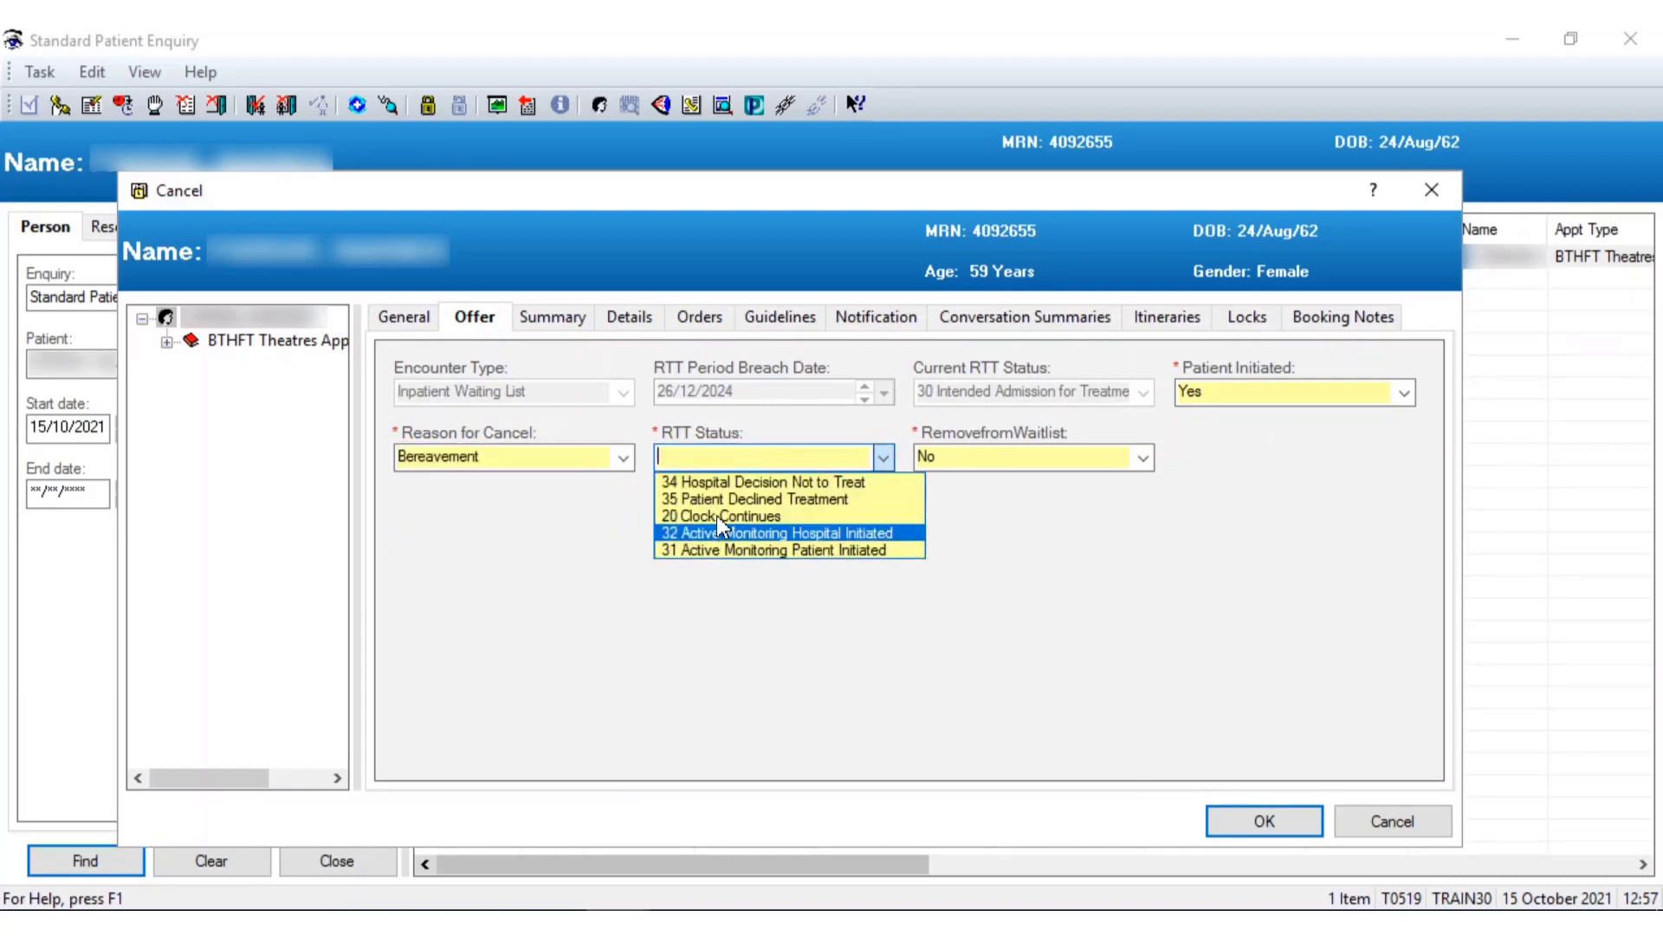
{"action": "left_click", "coordinate": [716, 516]}
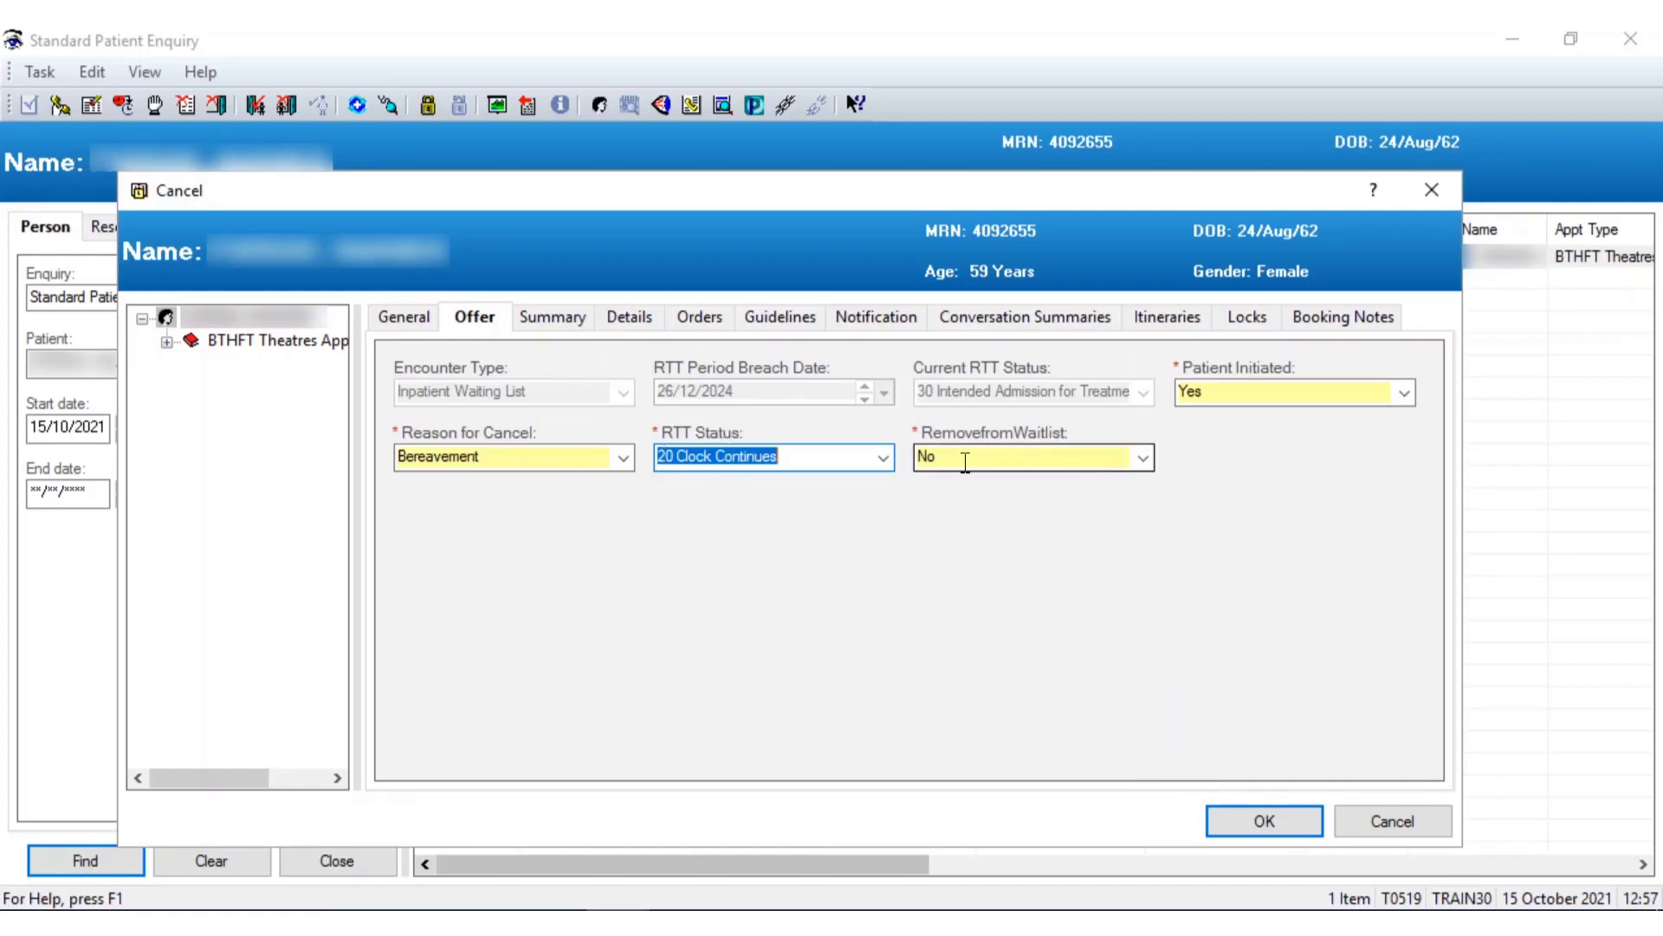
{"action": "left_click", "coordinate": [1258, 819]}
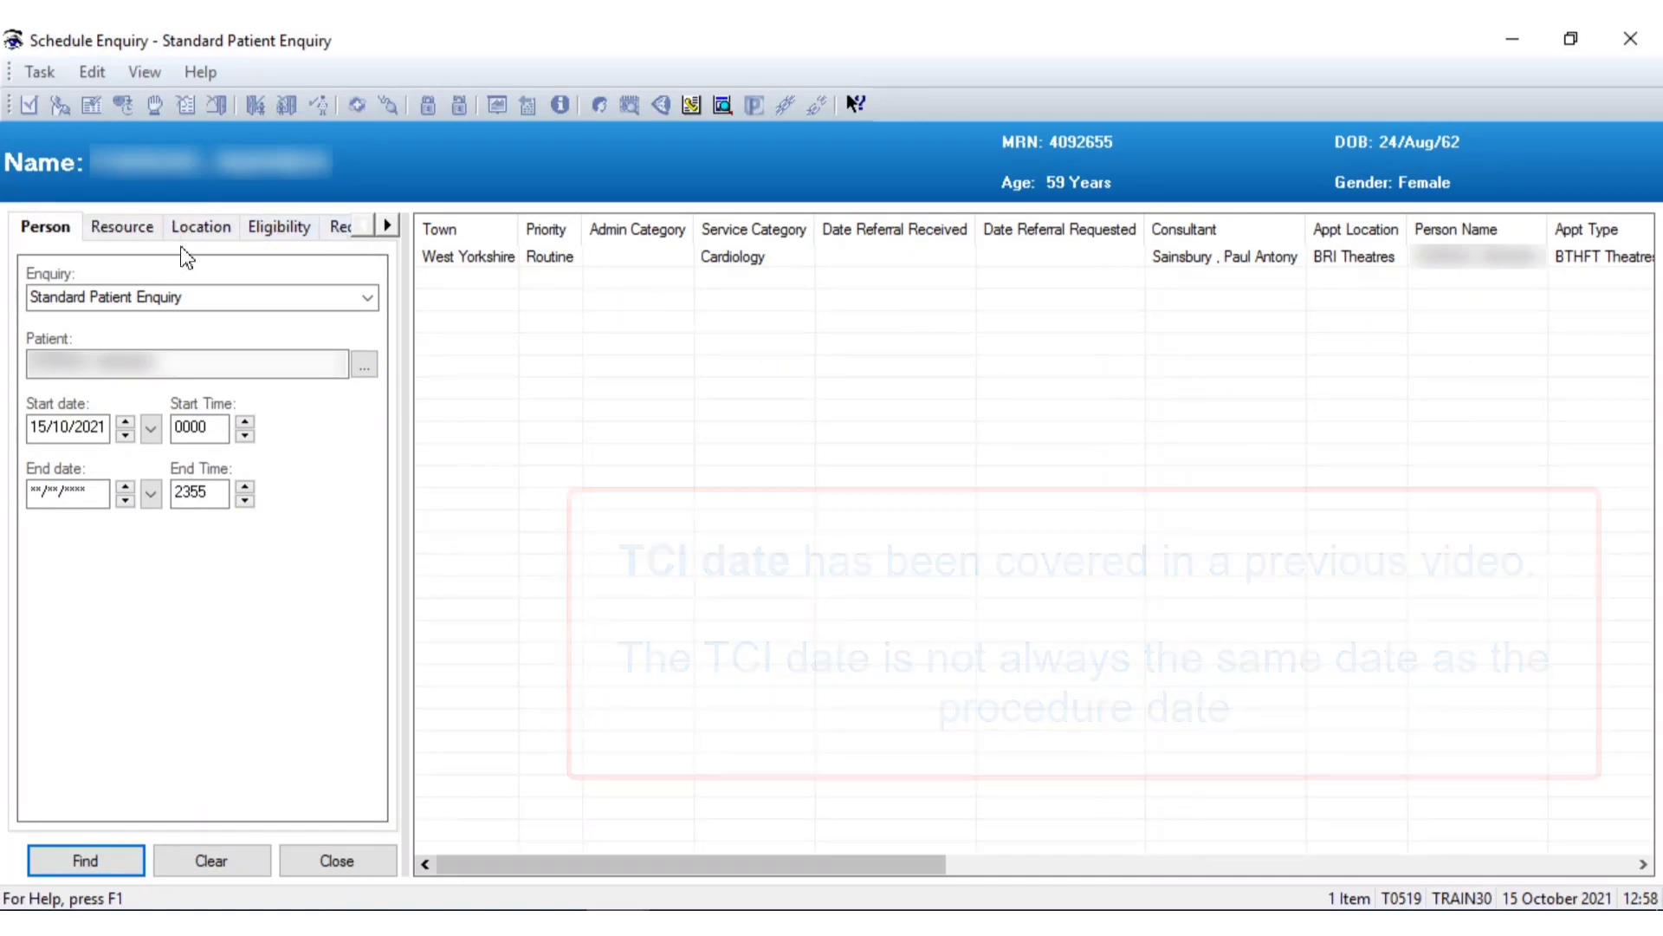
Search the 4. Deferred Wait List enquiry on BTHFT Theatres and bring up the deferred request's actions
{"action": "left_click", "coordinate": [200, 228]}
{"action": "left_click", "coordinate": [342, 228]}
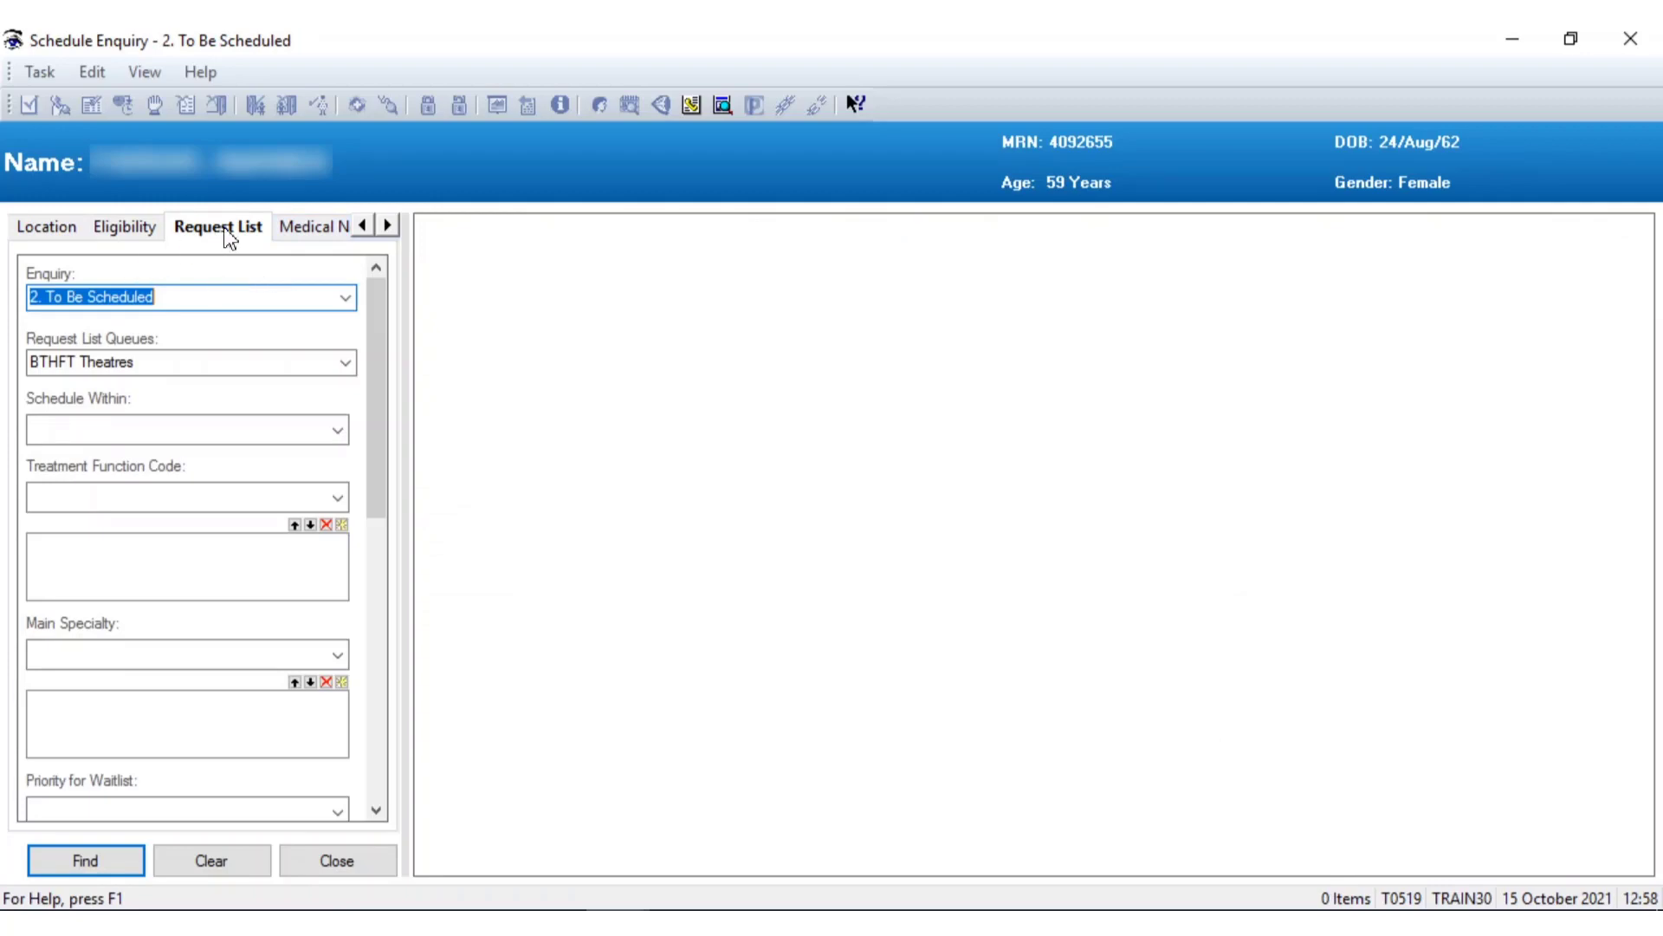
{"action": "left_click", "coordinate": [343, 299]}
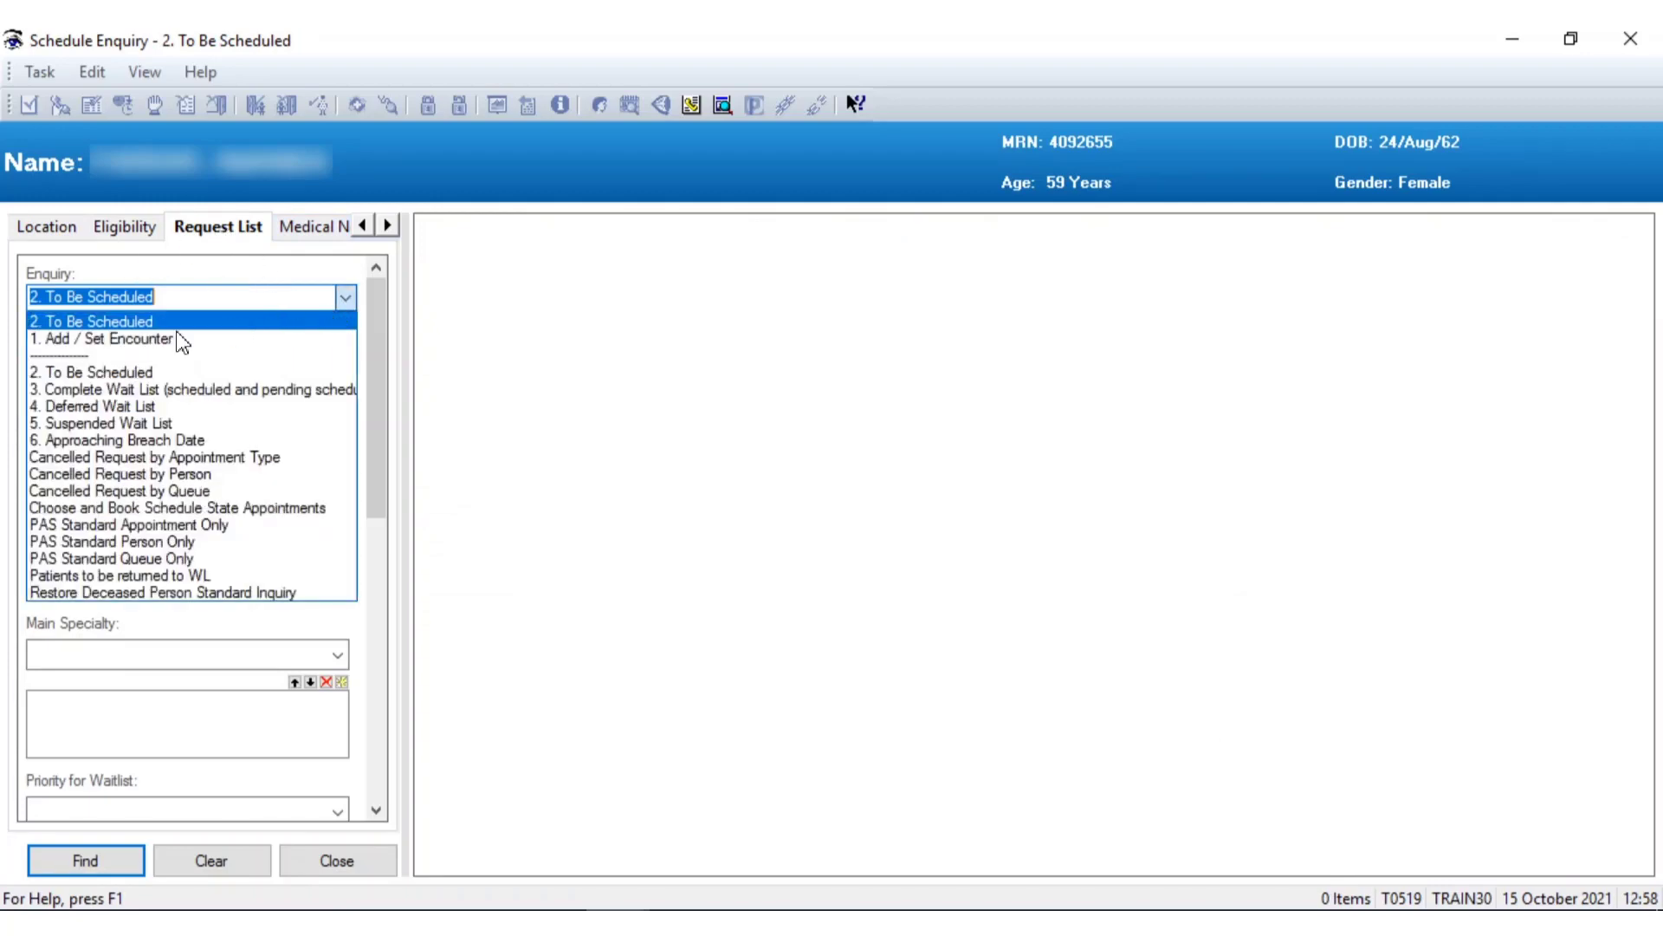
{"action": "left_click", "coordinate": [68, 407]}
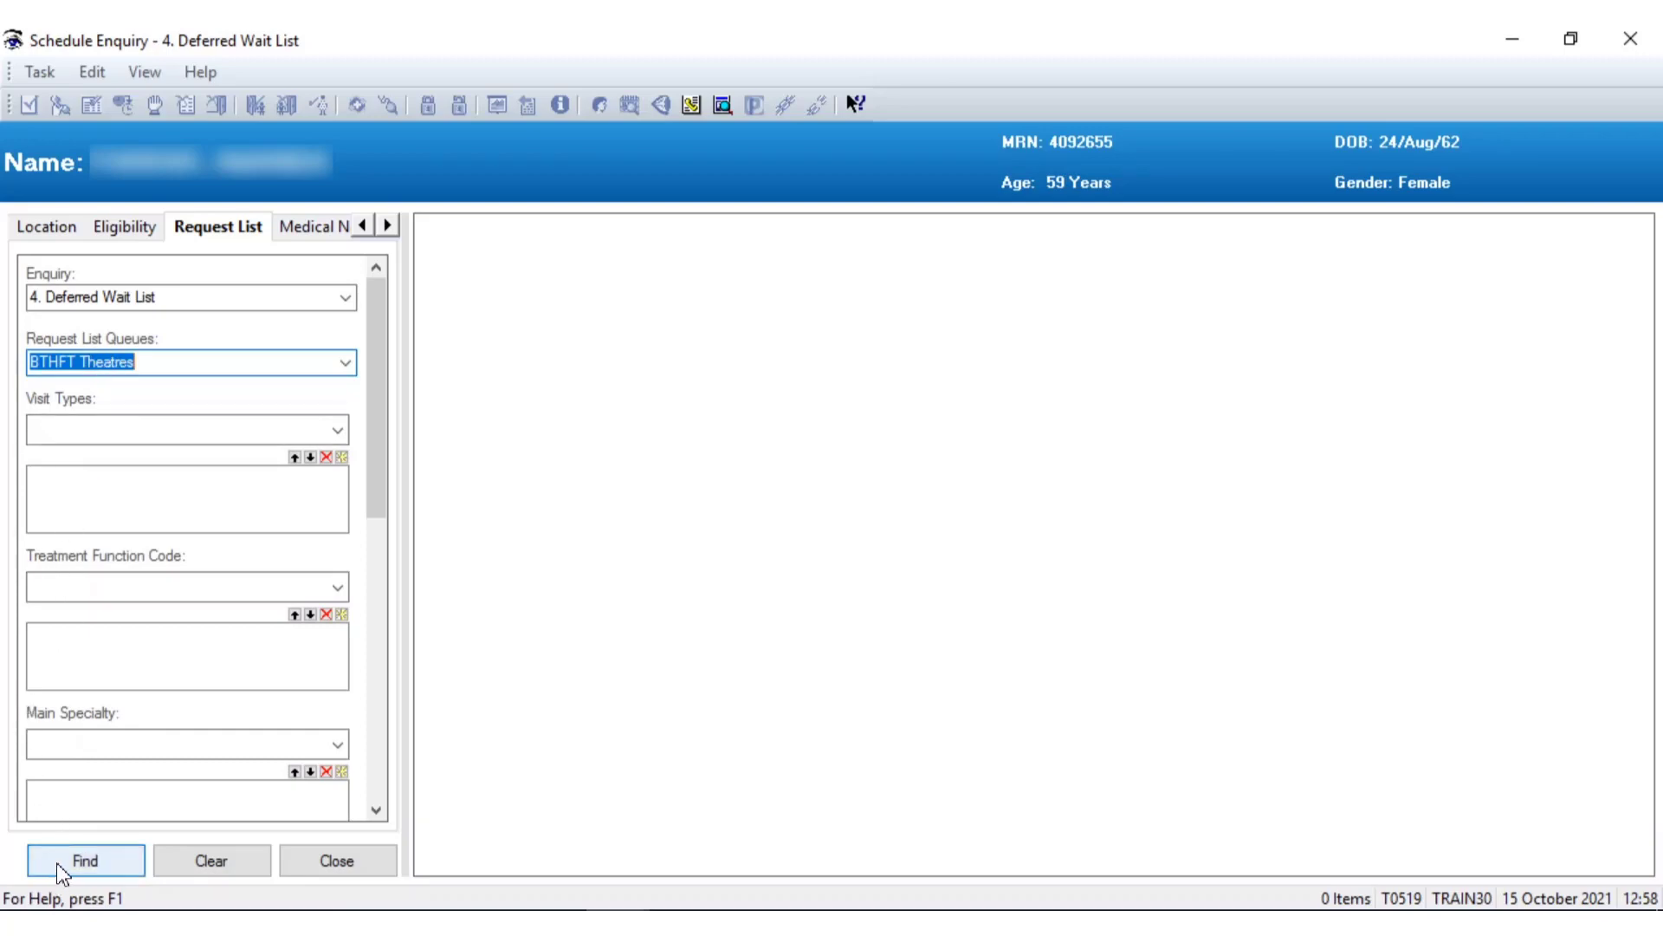
{"action": "left_click", "coordinate": [101, 865]}
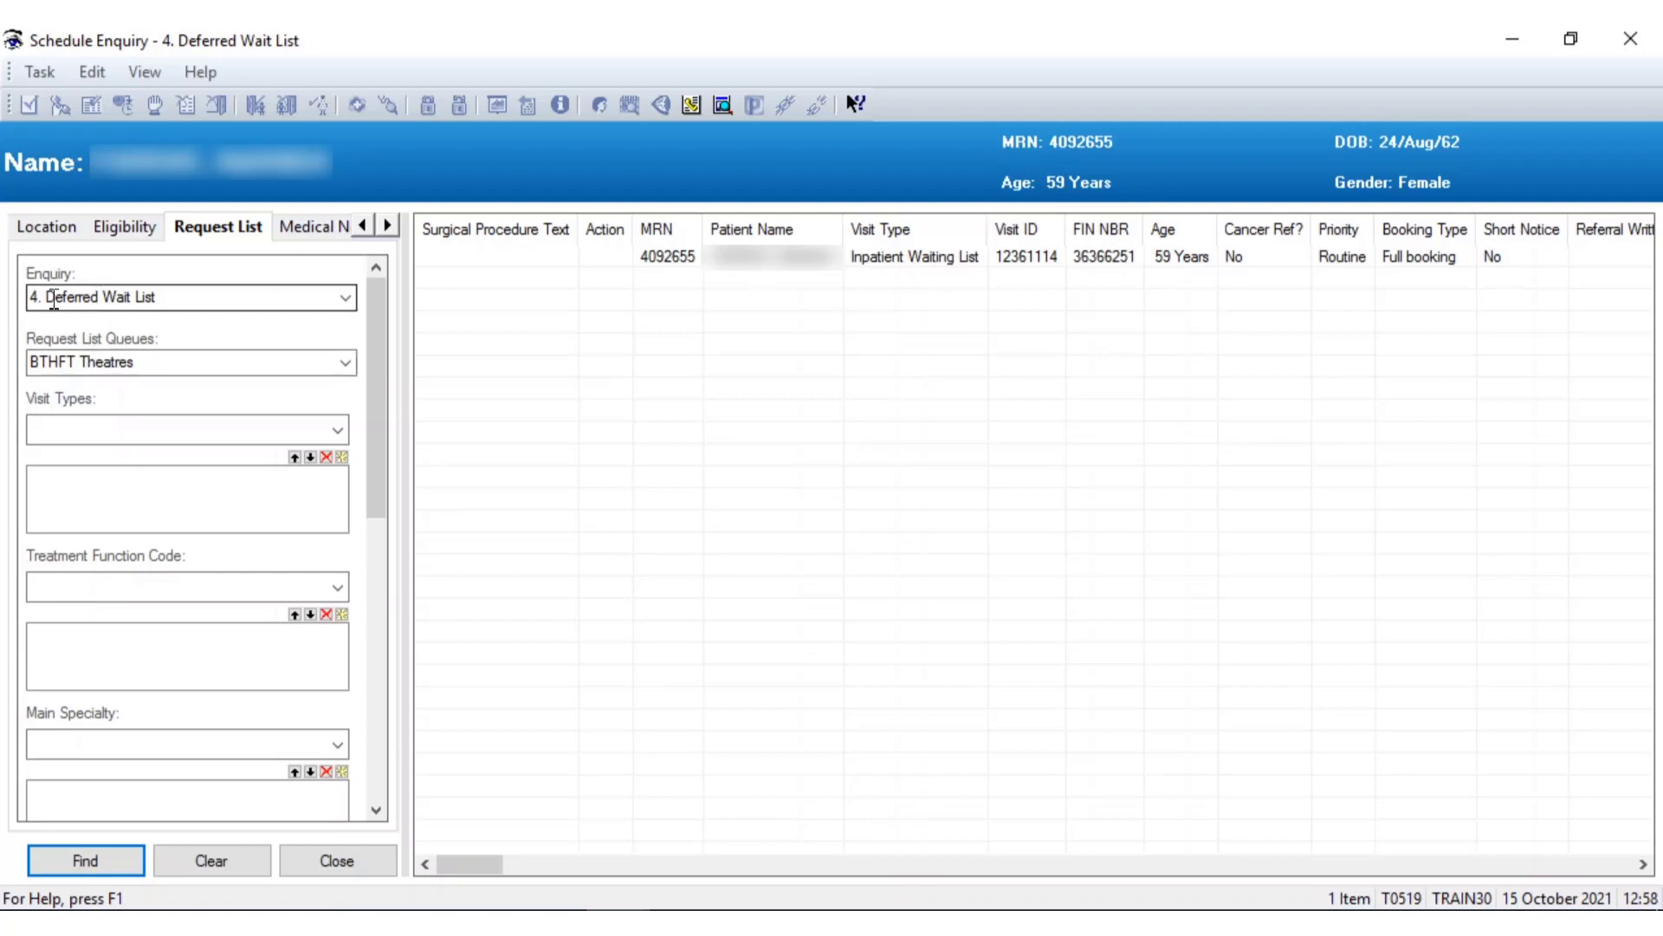
{"action": "right_click", "coordinate": [949, 260]}
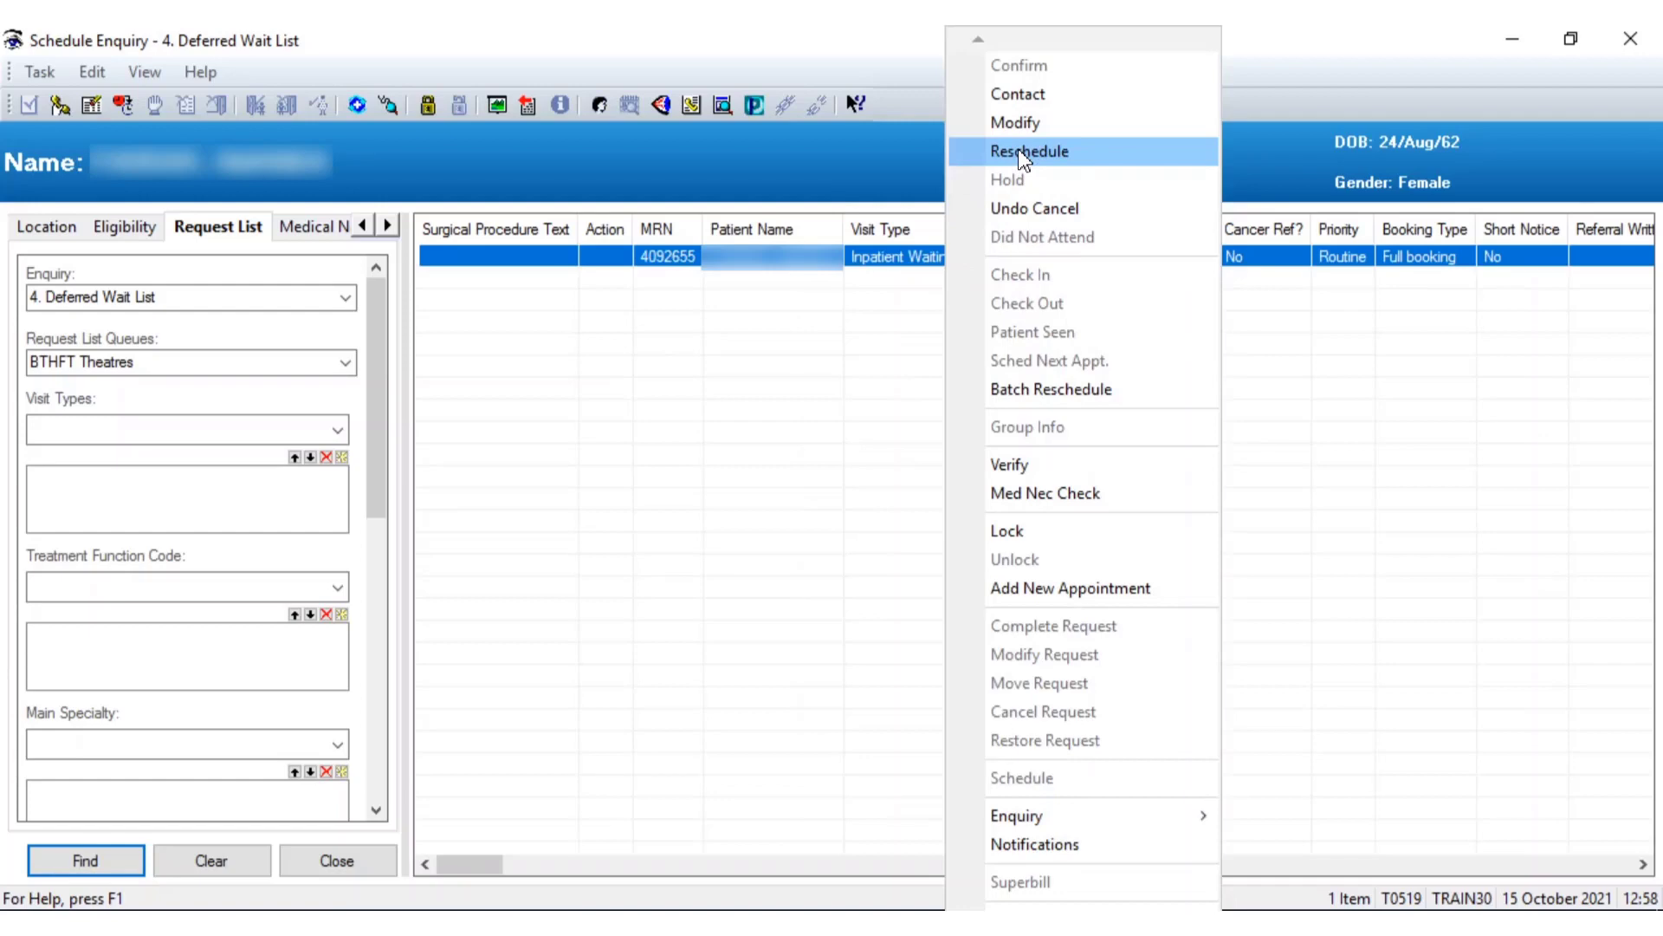
Load the deferred request for rescheduling on BRI MOD1, then cancel without booking a slot
{"action": "left_click", "coordinate": [1023, 156]}
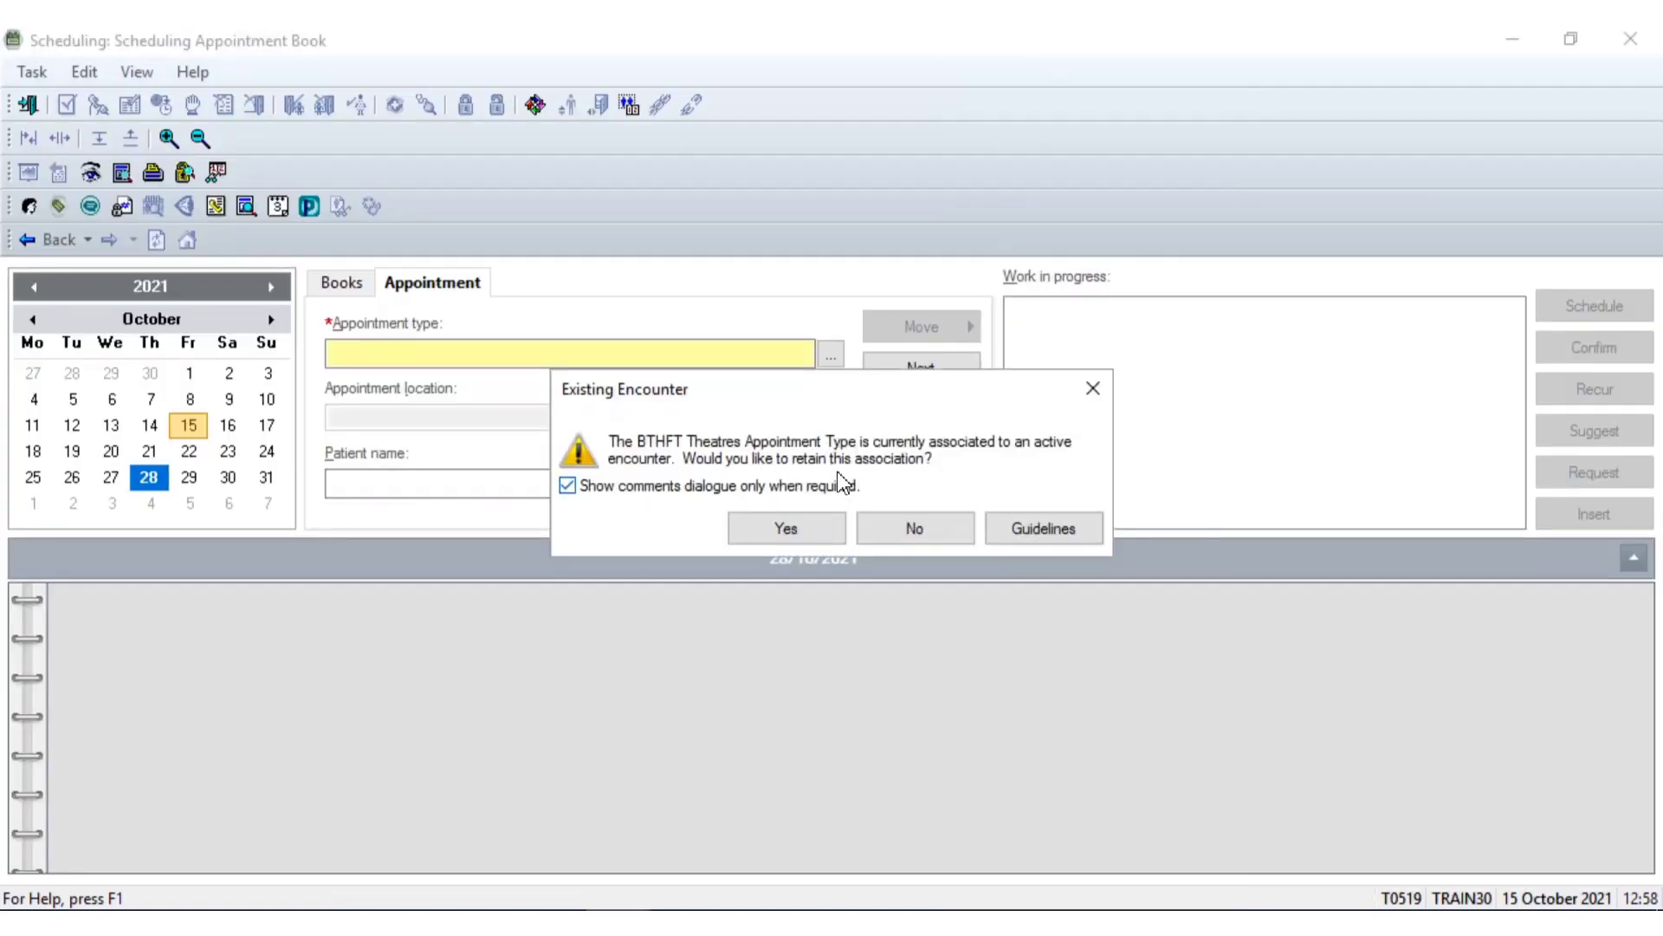
{"action": "left_click", "coordinate": [794, 530]}
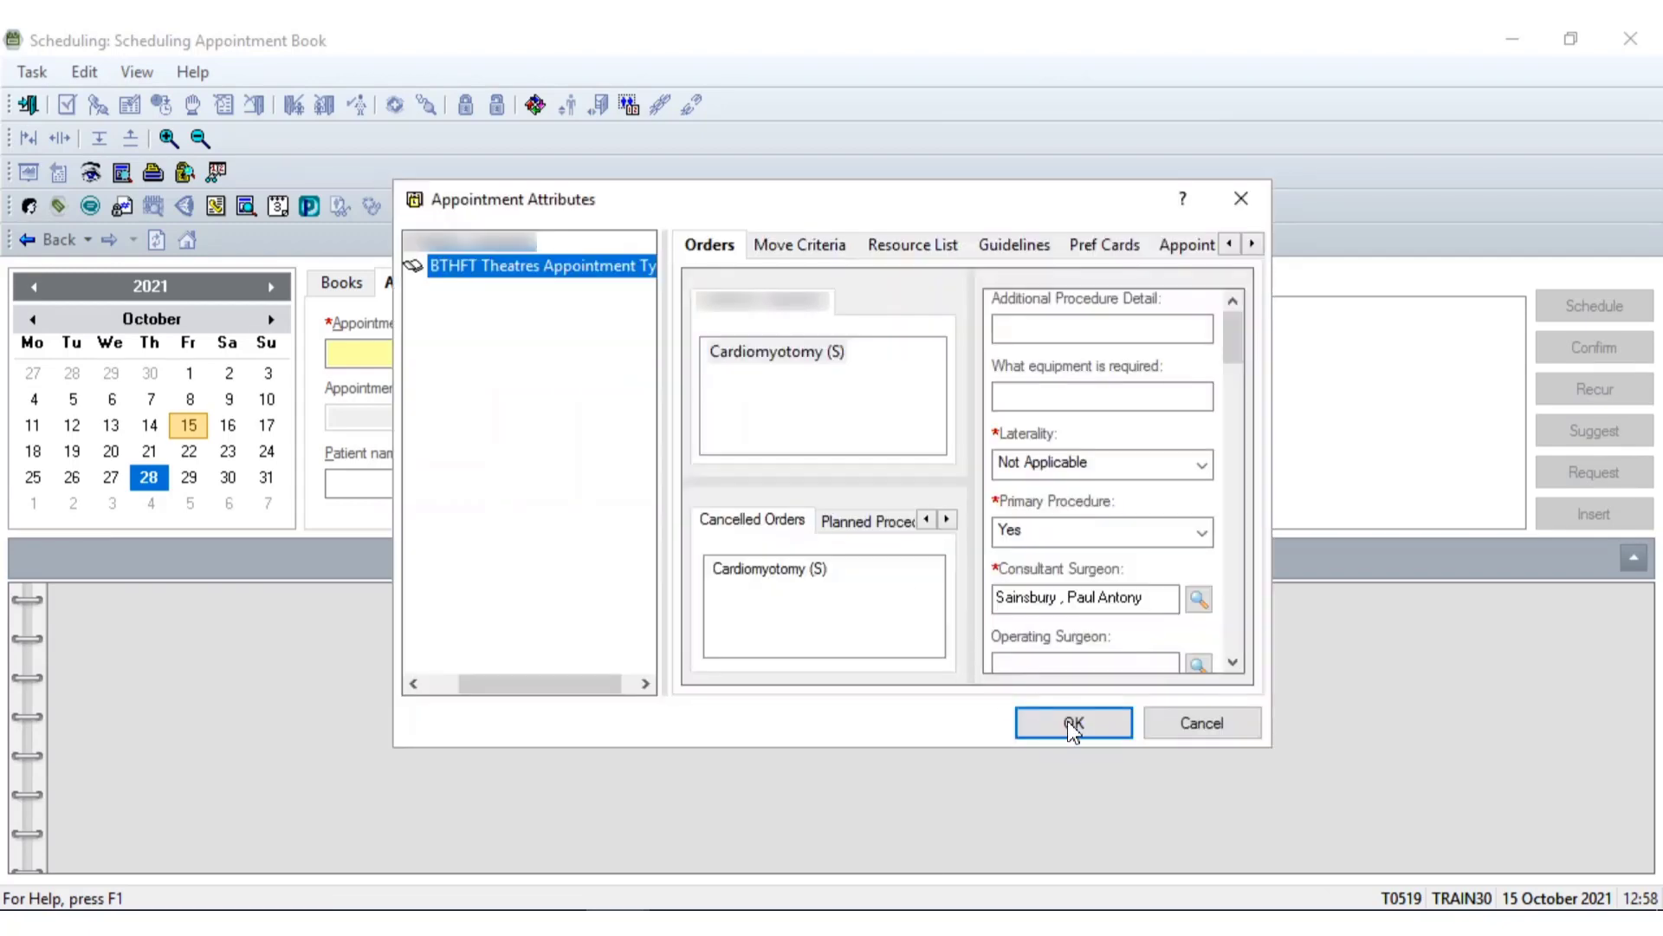
{"action": "left_click", "coordinate": [1074, 724]}
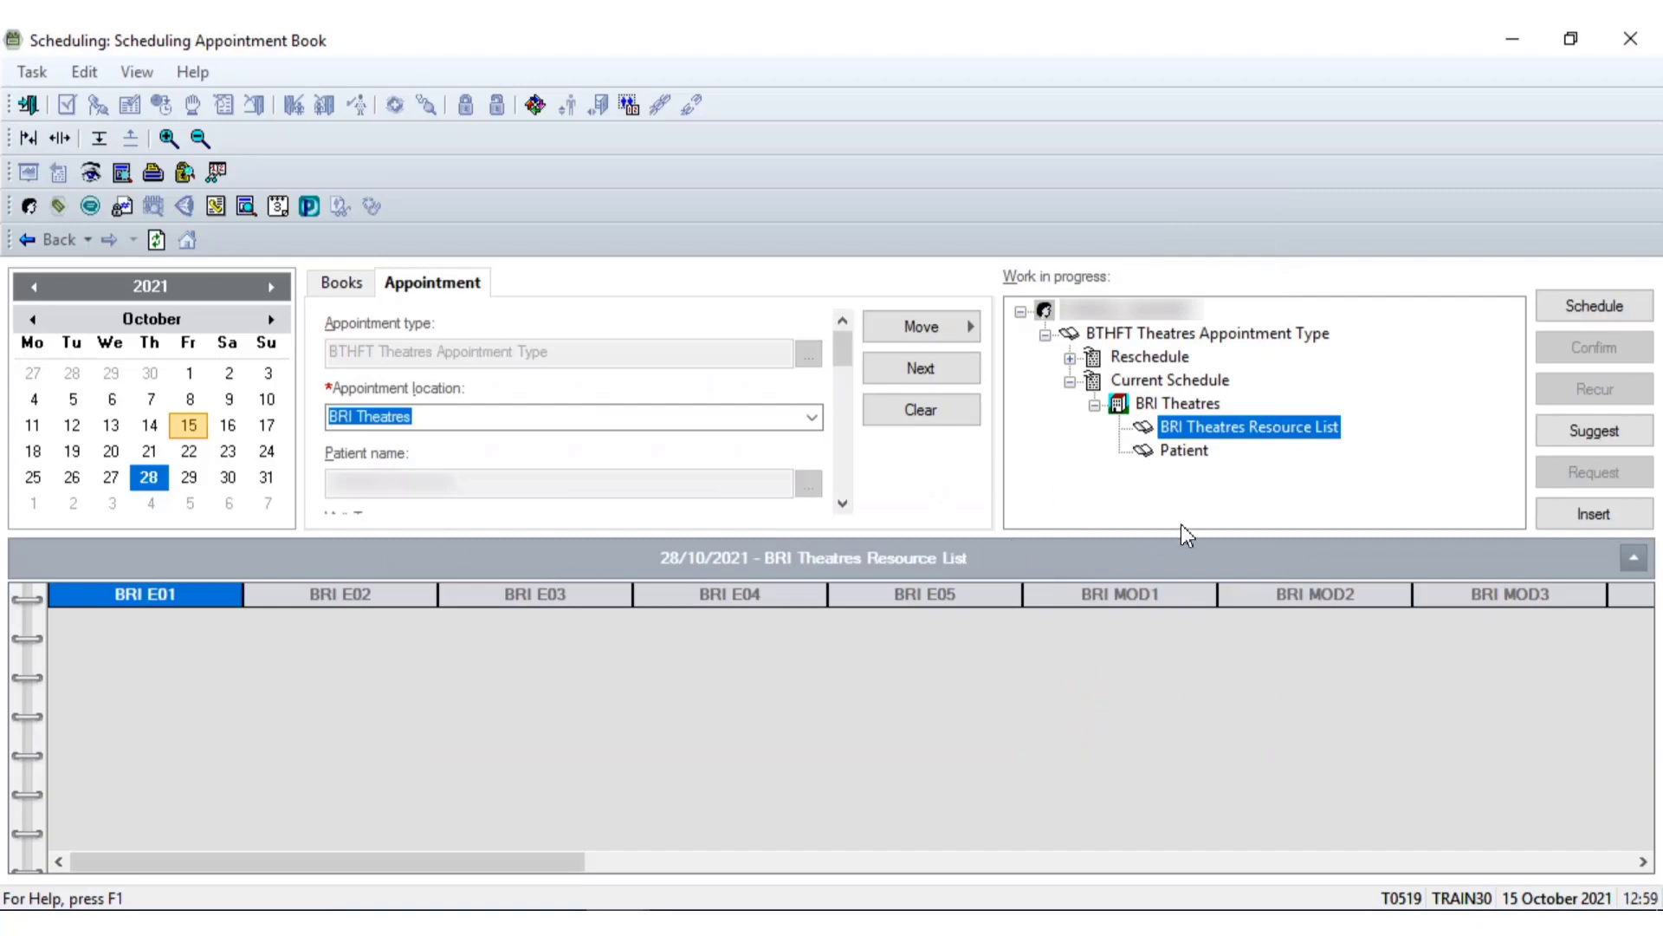
{"action": "left_click", "coordinate": [1170, 609]}
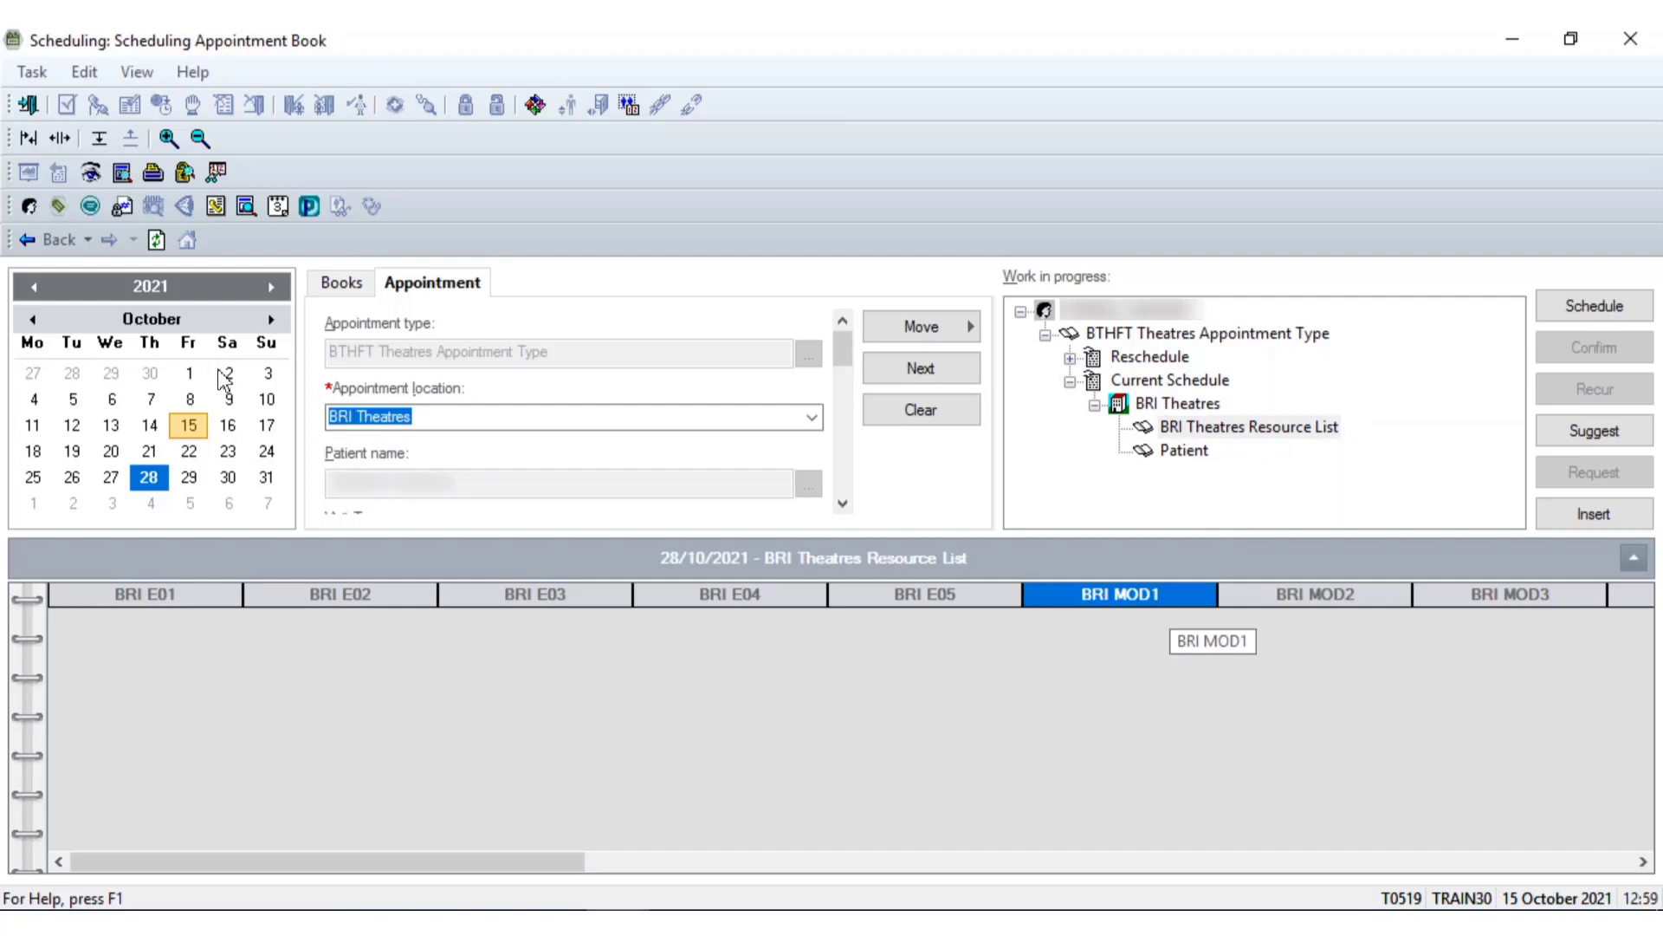
{"action": "left_click", "coordinate": [1551, 317]}
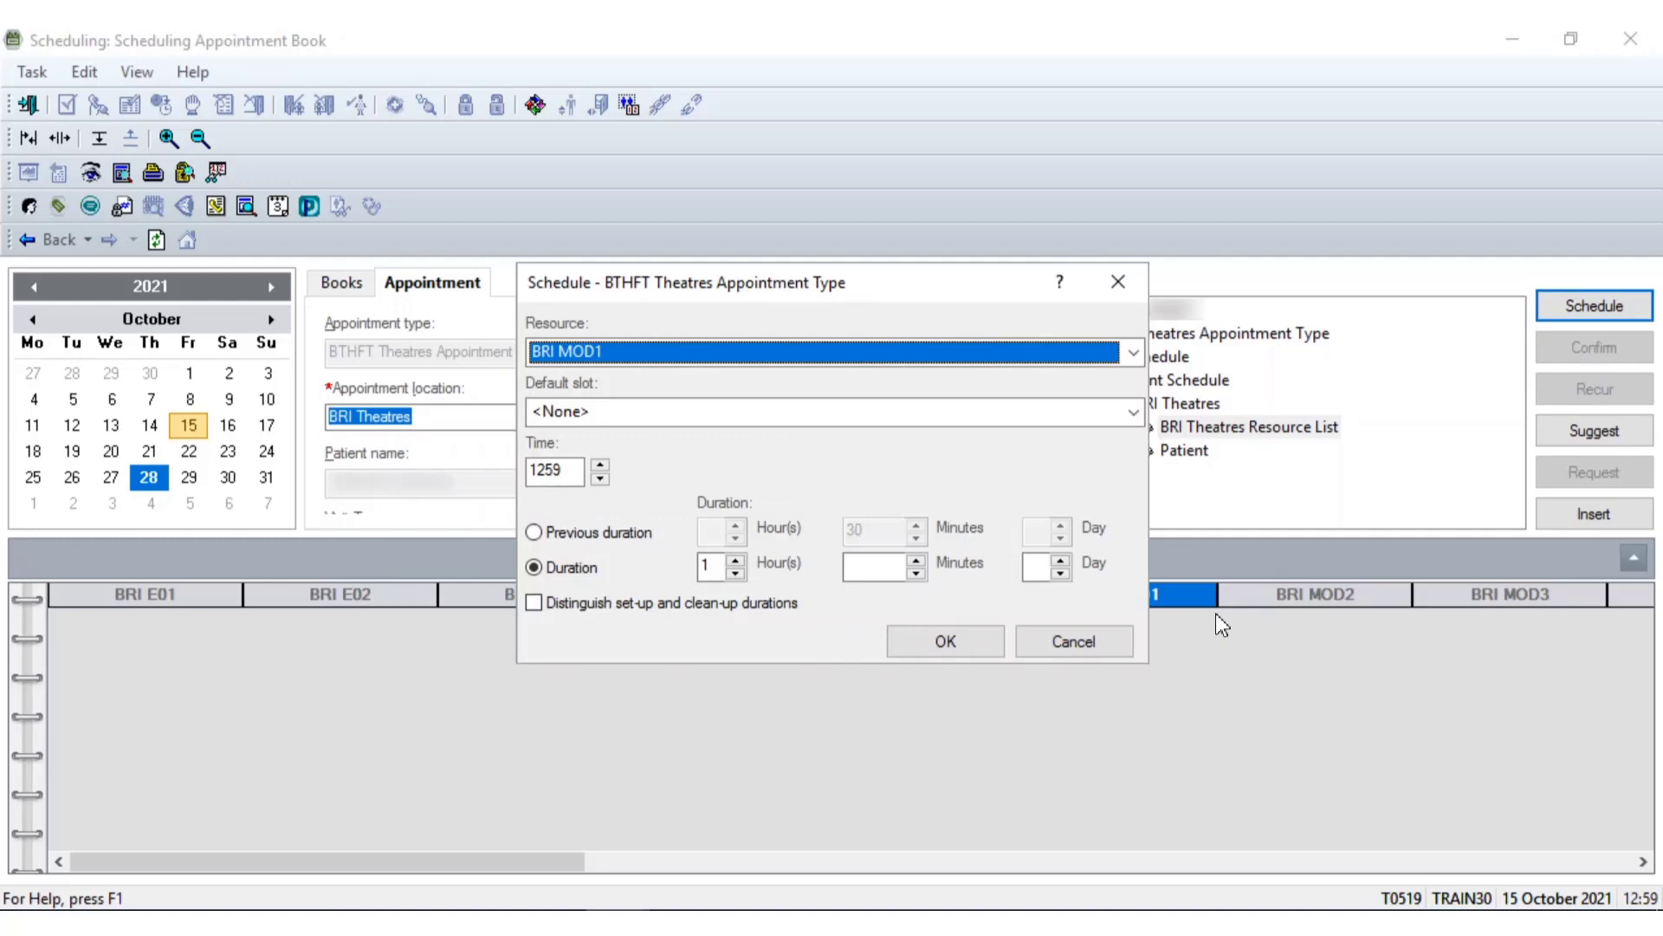
{"action": "left_click", "coordinate": [1081, 646]}
{"action": "mouse_move", "coordinate": [611, 903]}
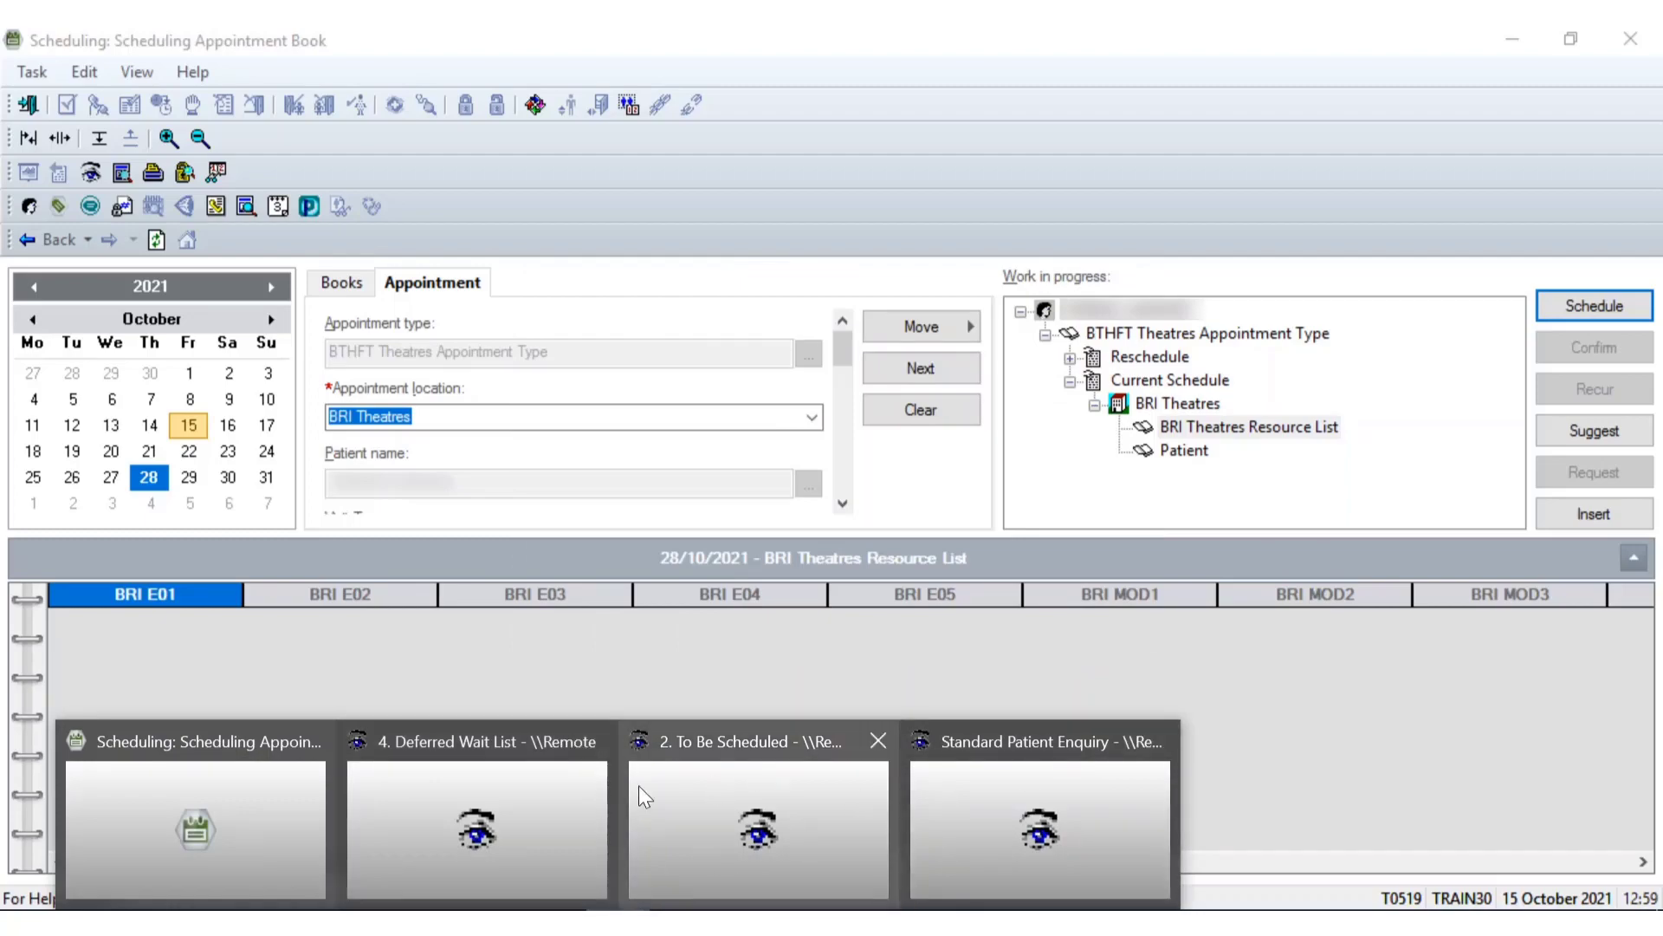
{"action": "left_click", "coordinate": [564, 795]}
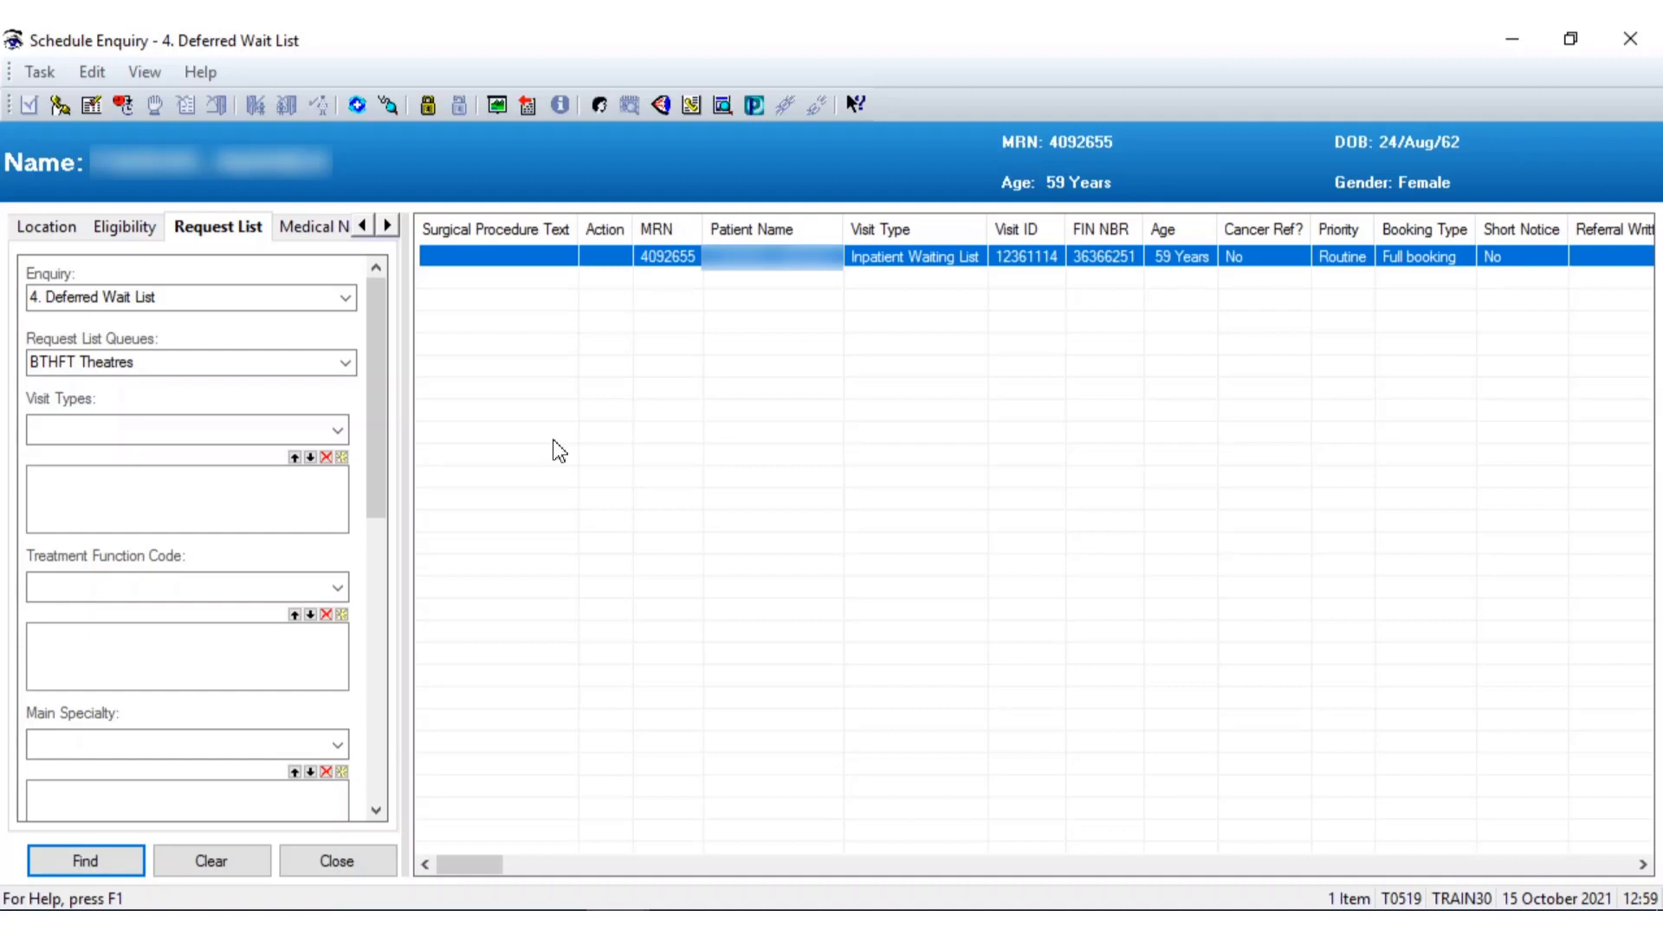
Run the 1. Add / Set Encounter enquiry on the BTHFT Theatres queue
{"action": "left_click", "coordinate": [354, 298]}
{"action": "left_click", "coordinate": [345, 296]}
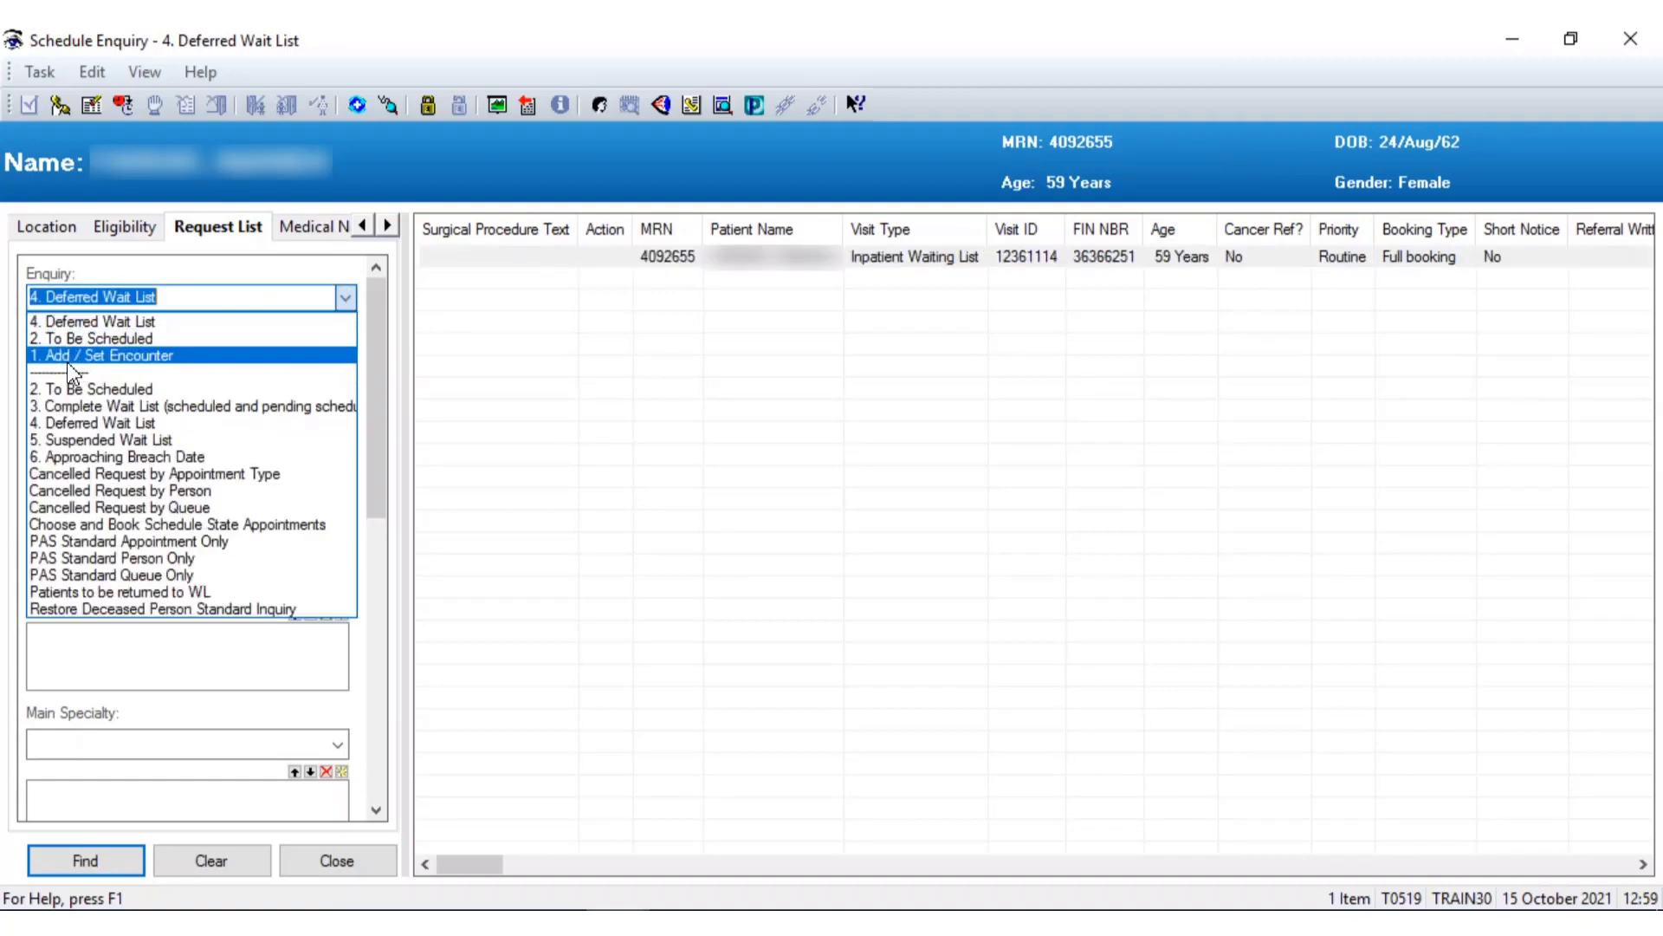
{"action": "left_click", "coordinate": [67, 360]}
{"action": "left_click", "coordinate": [367, 362]}
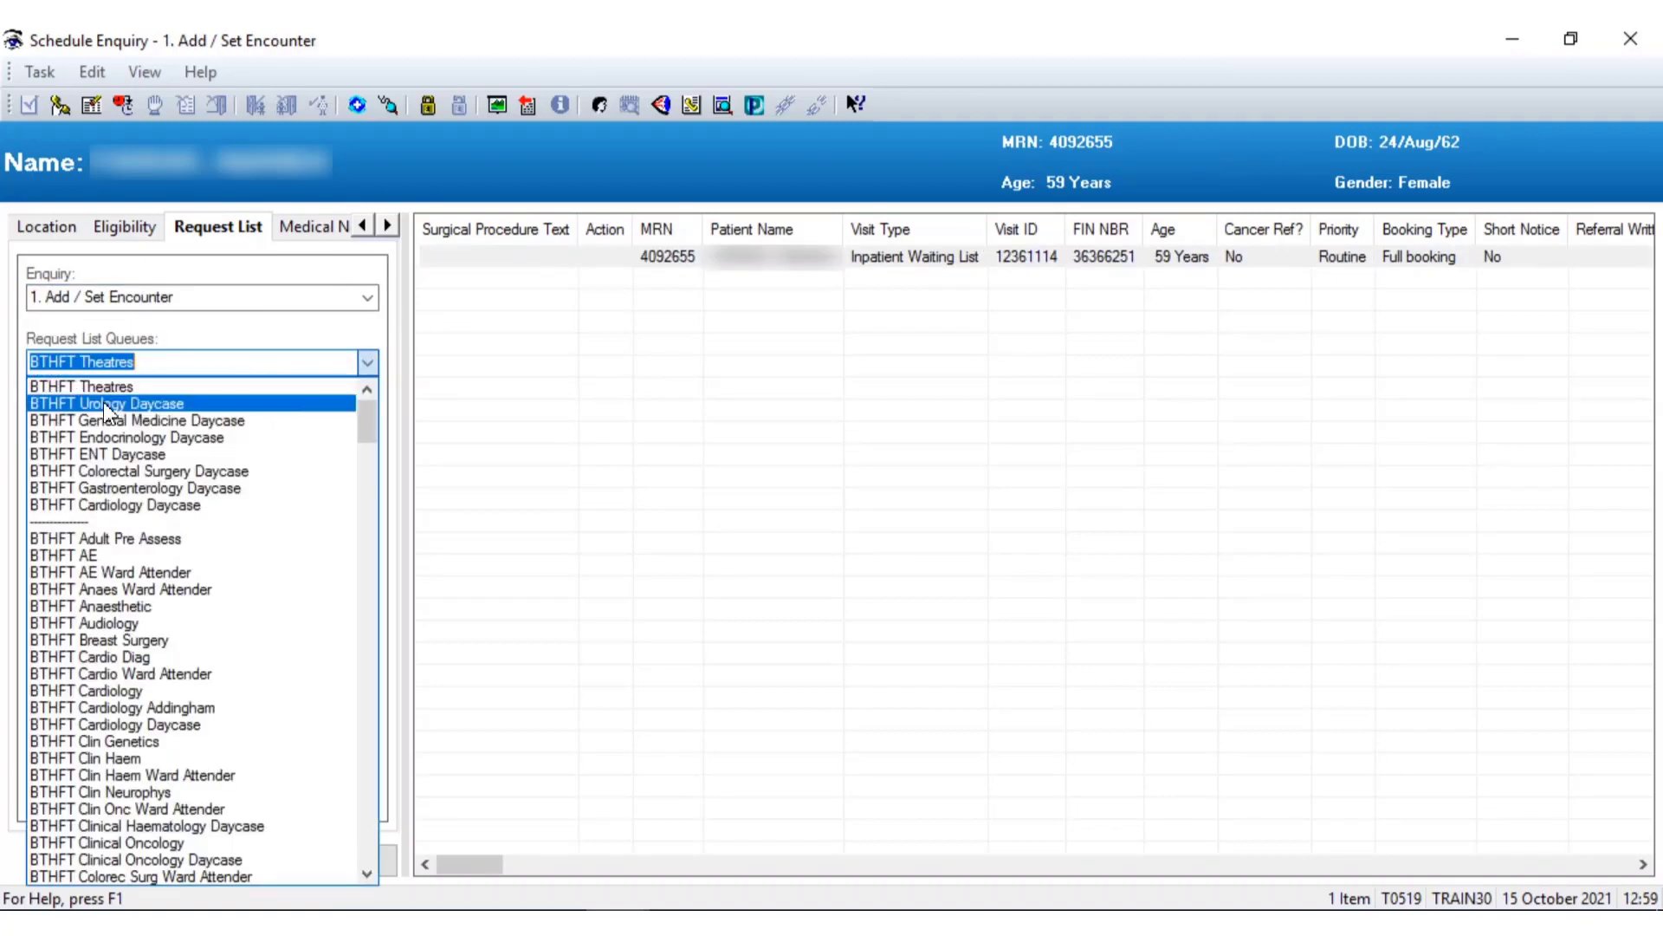
{"action": "left_click", "coordinate": [106, 390]}
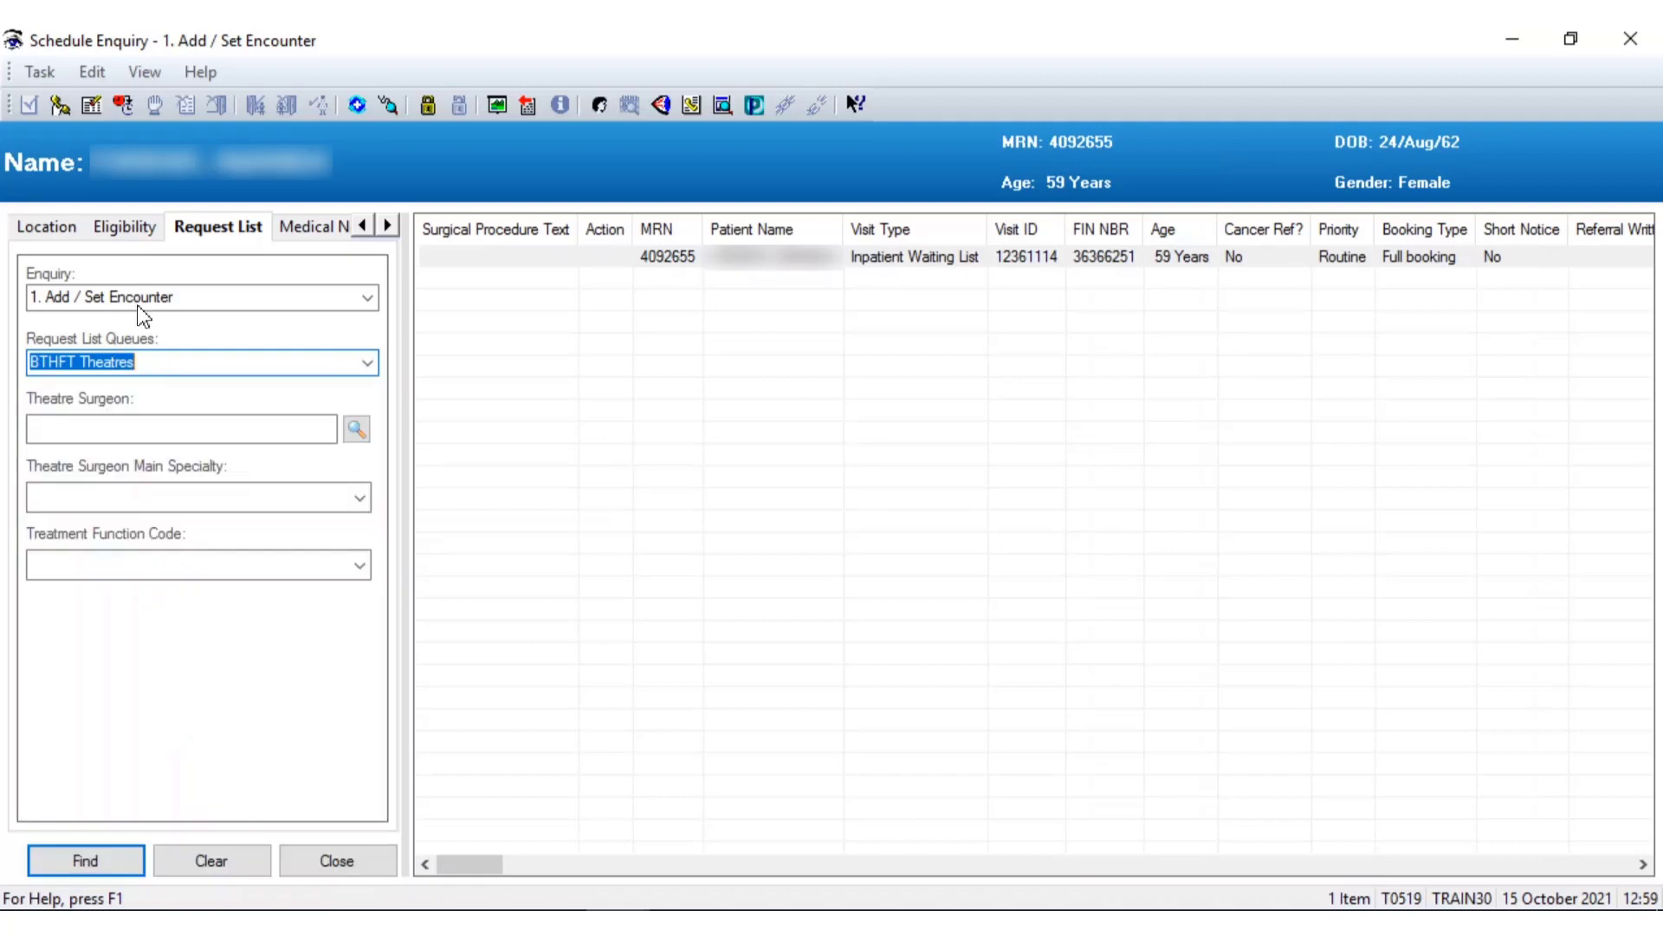
{"action": "left_click", "coordinate": [90, 858]}
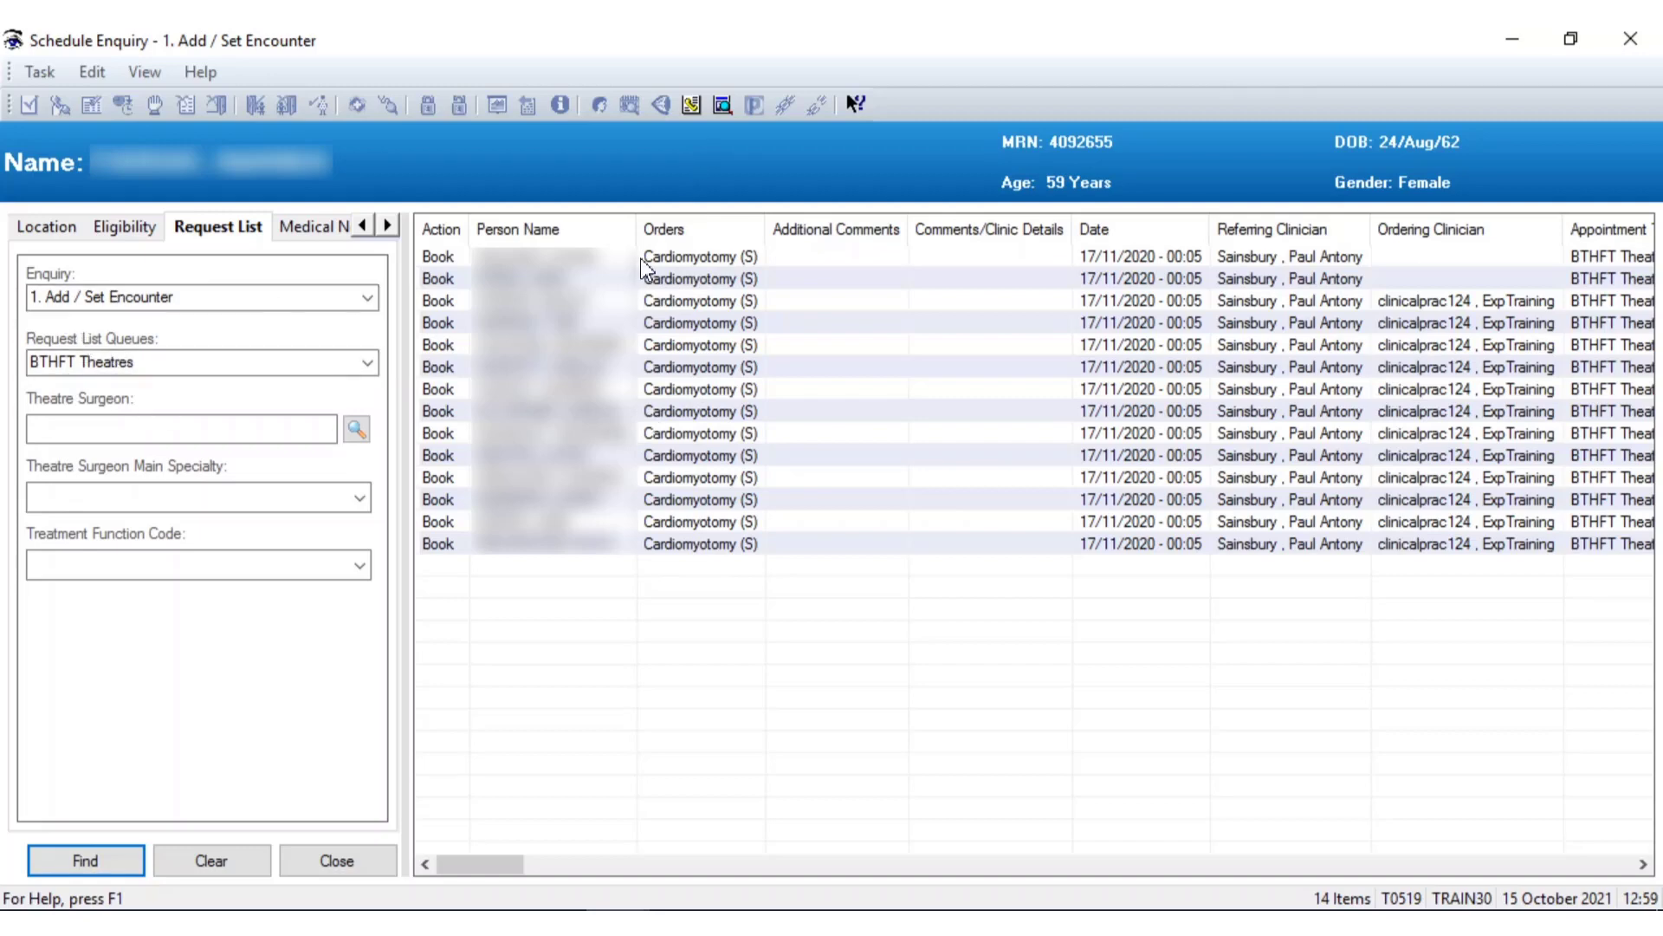
Choose Cancel Request for the first Cardiomyotomy request in the results
{"action": "right_click", "coordinate": [559, 256]}
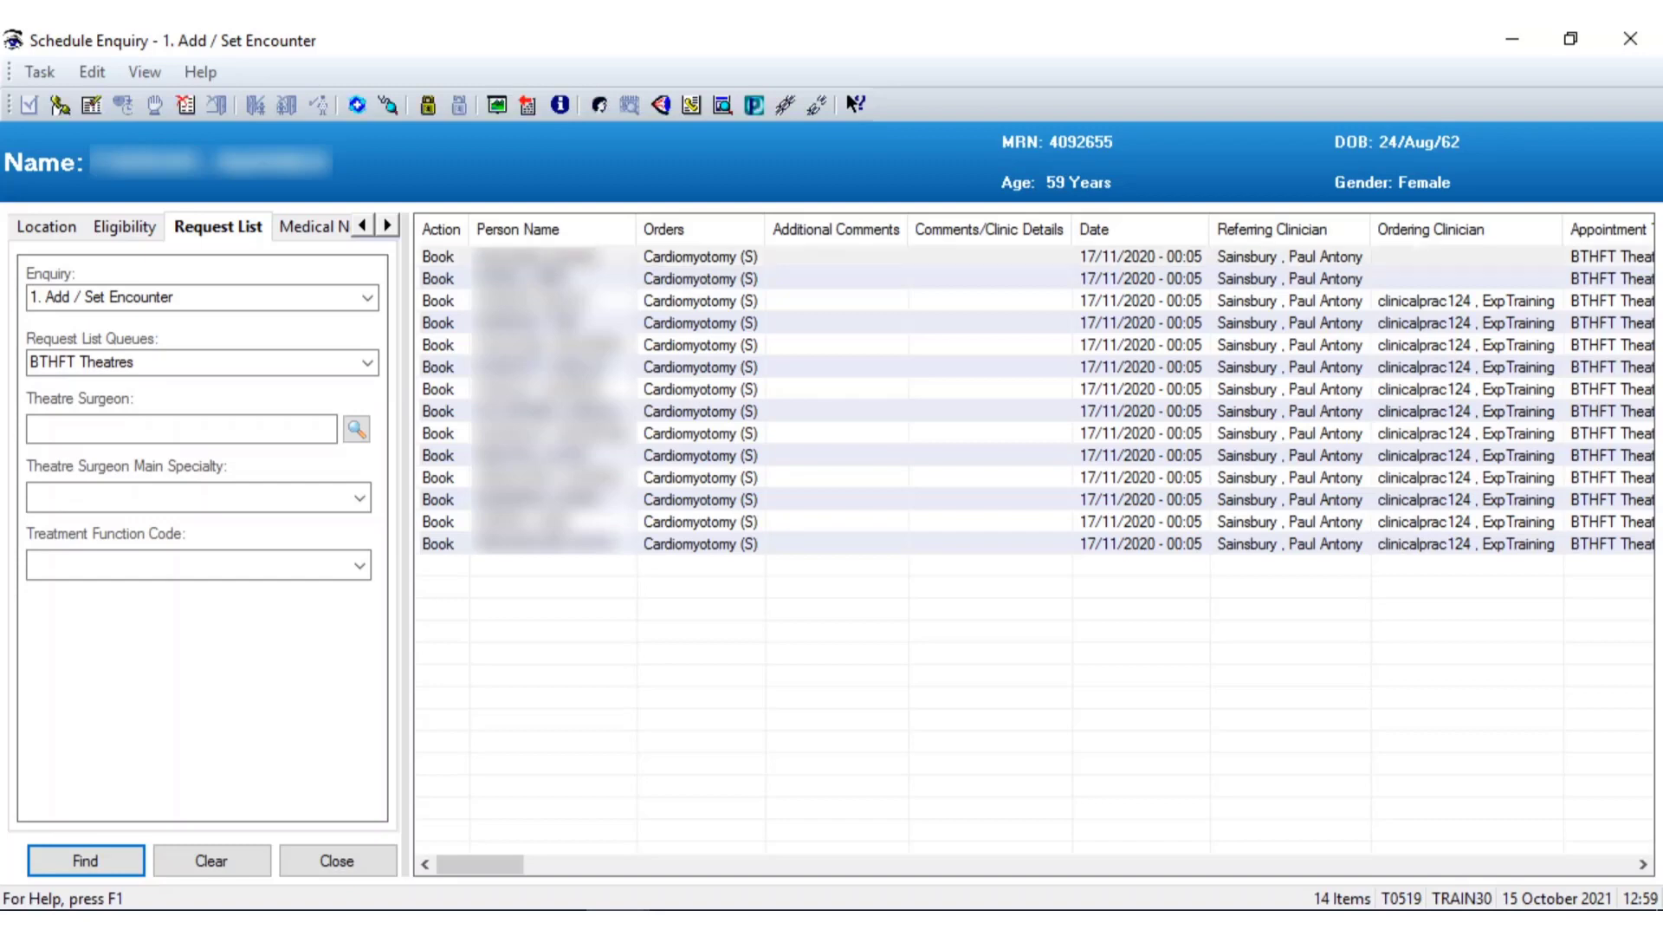
{"action": "mouse_move", "coordinate": [693, 907]}
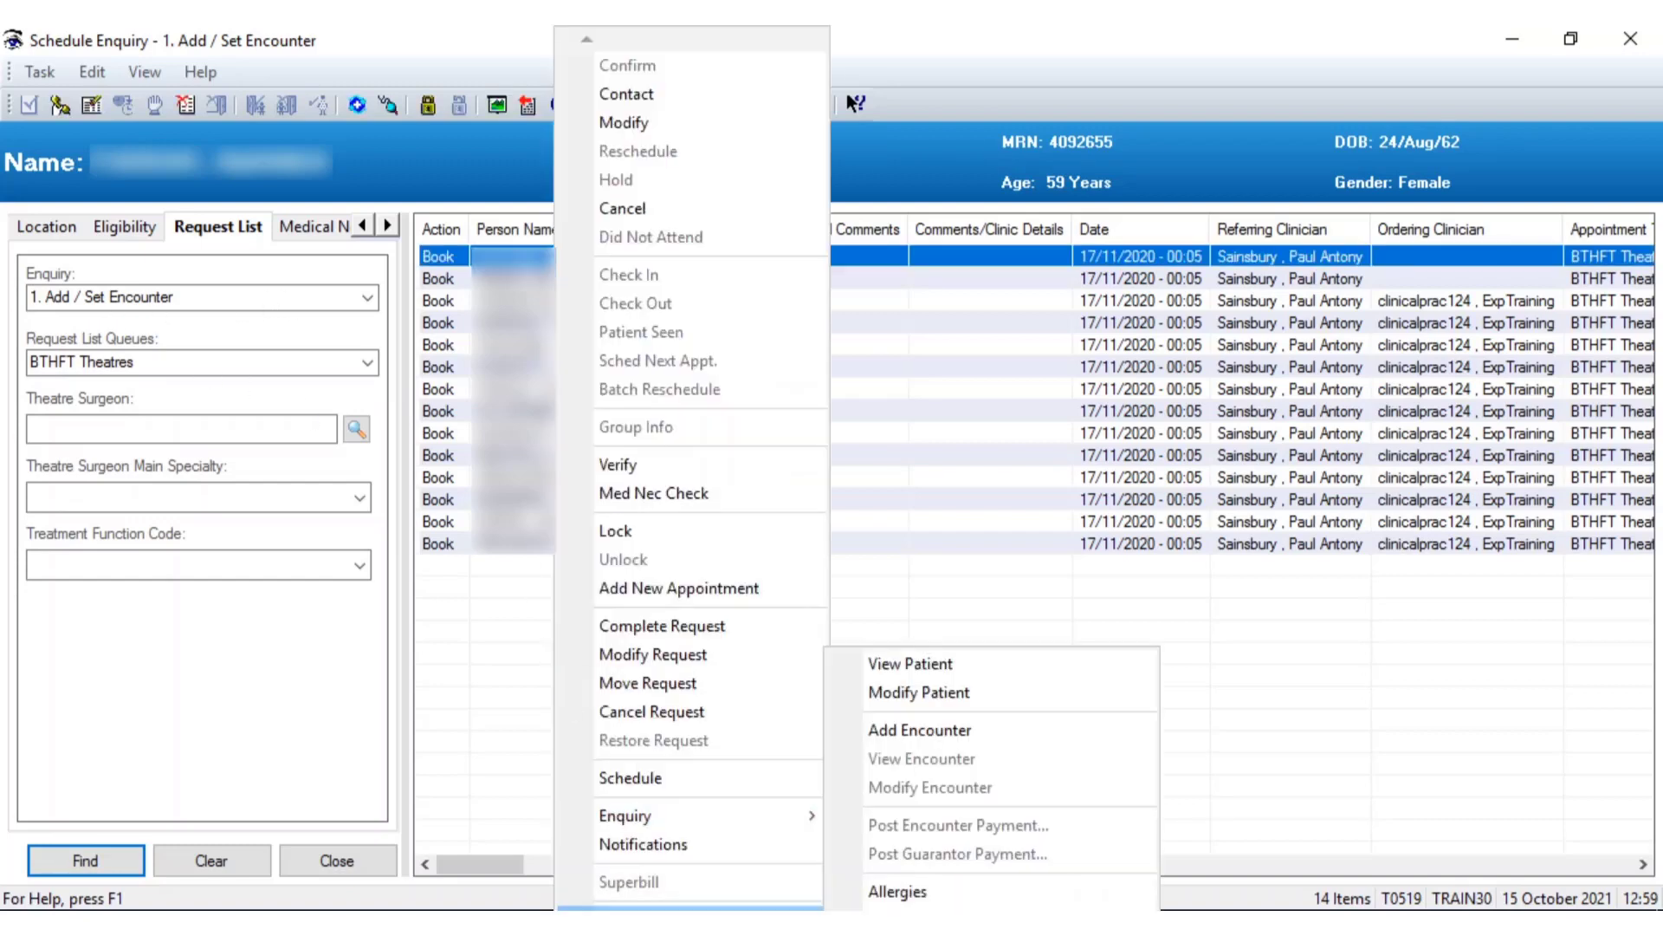
{"action": "left_click", "coordinate": [1066, 692]}
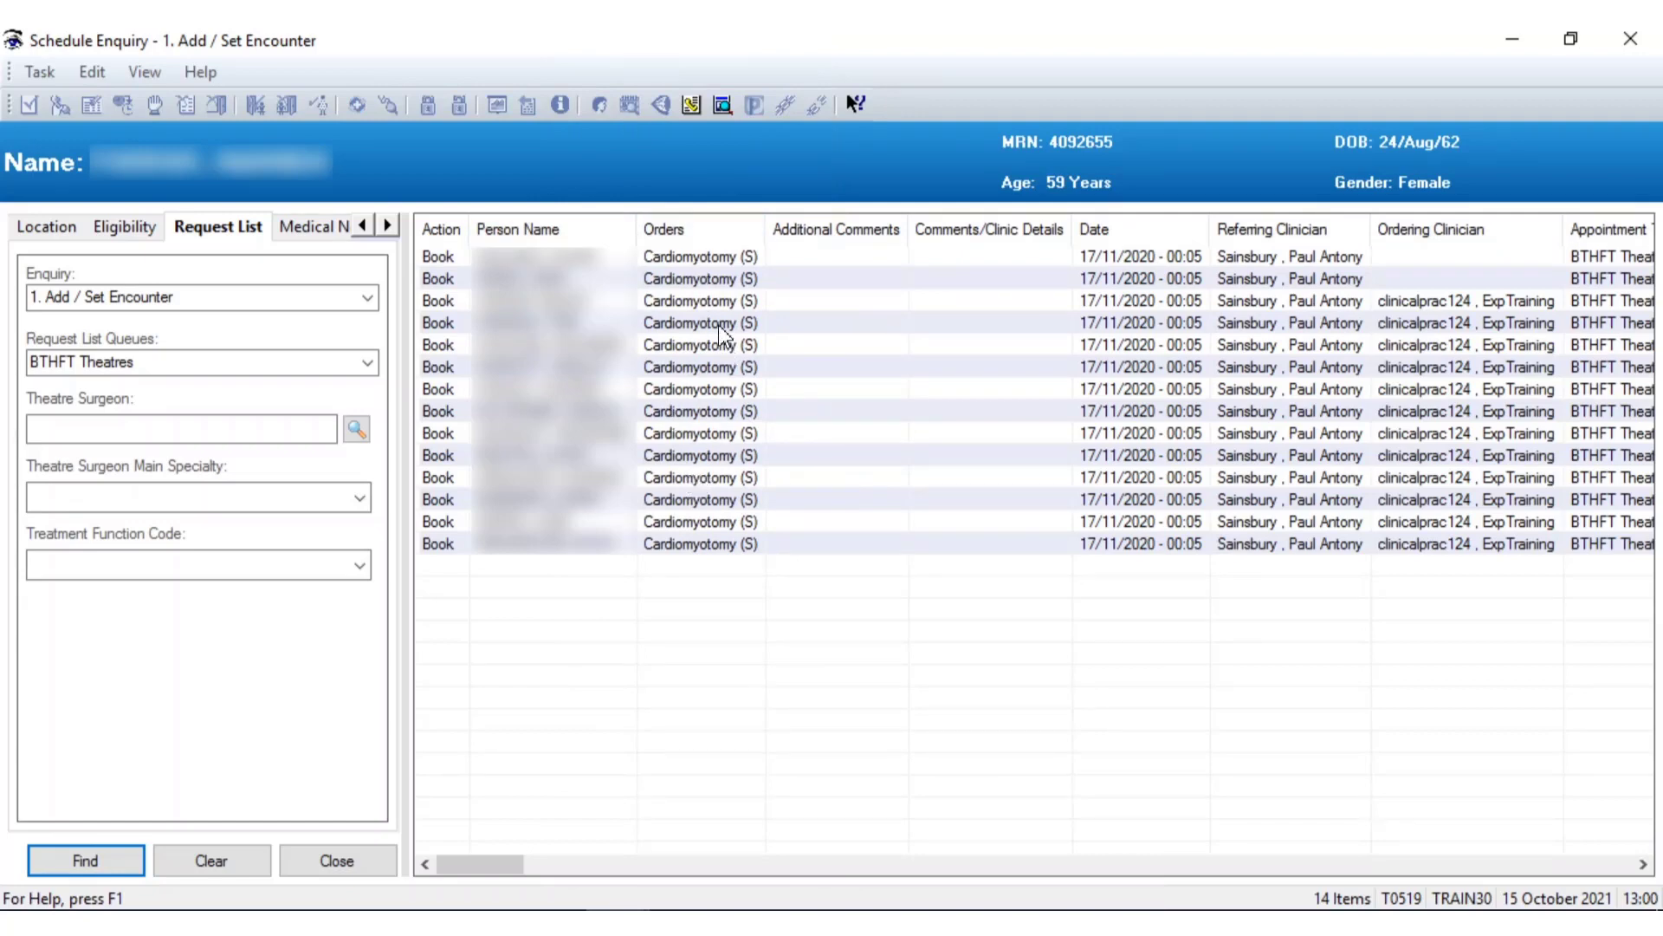
{"action": "right_click", "coordinate": [656, 258]}
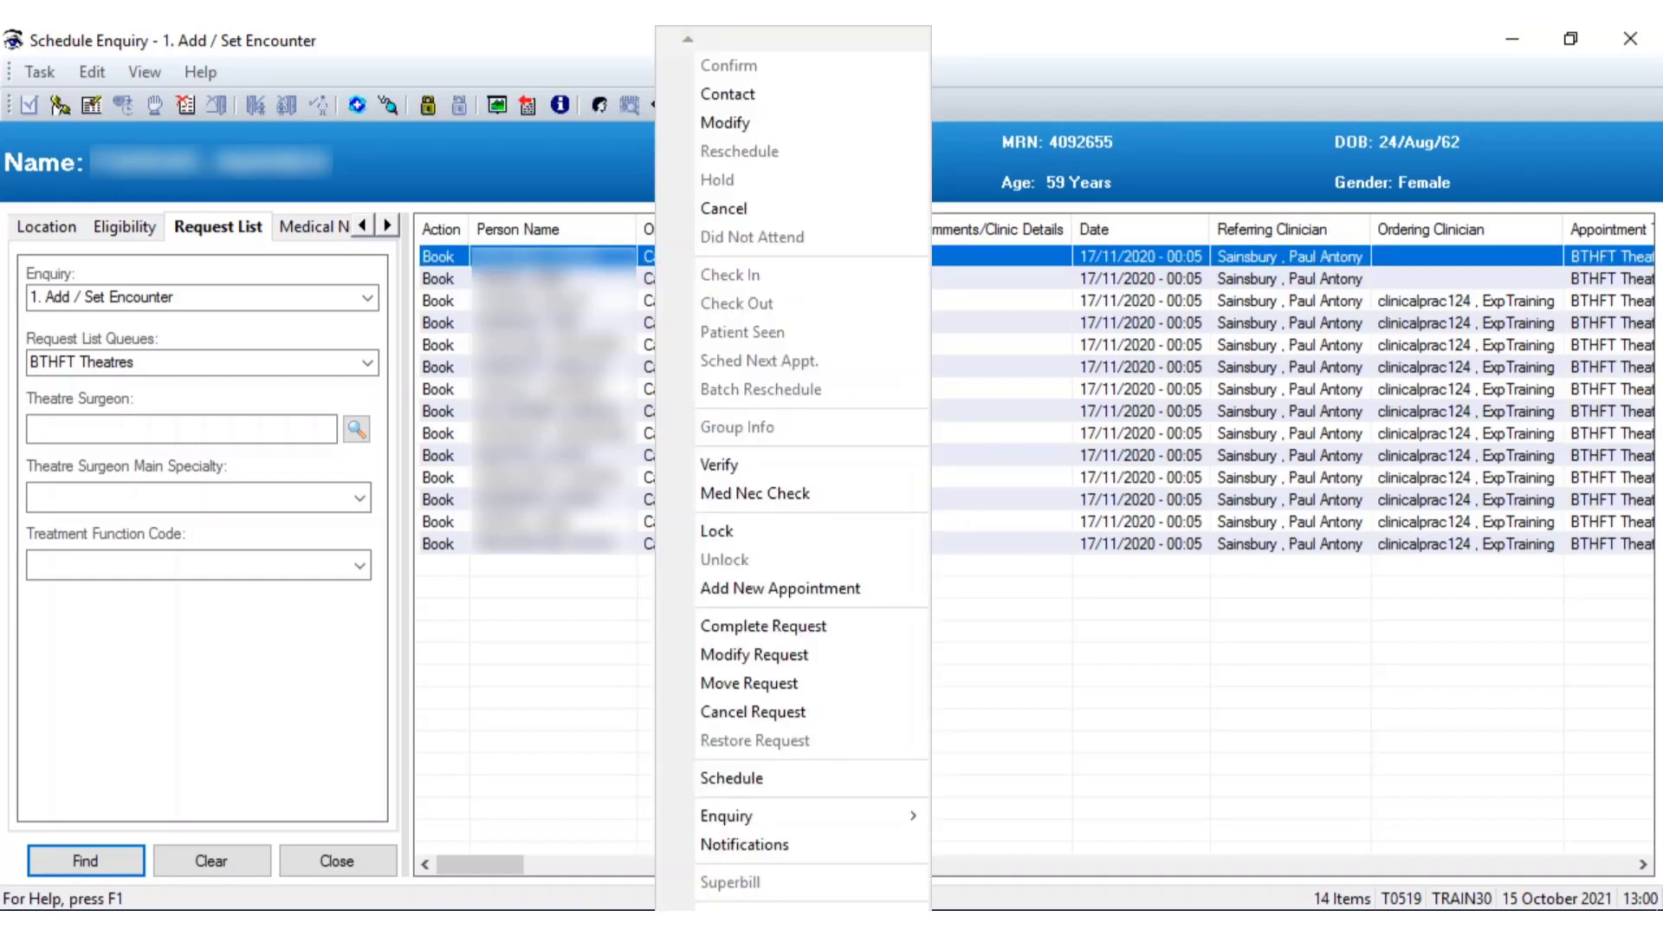
{"action": "left_click", "coordinate": [731, 713]}
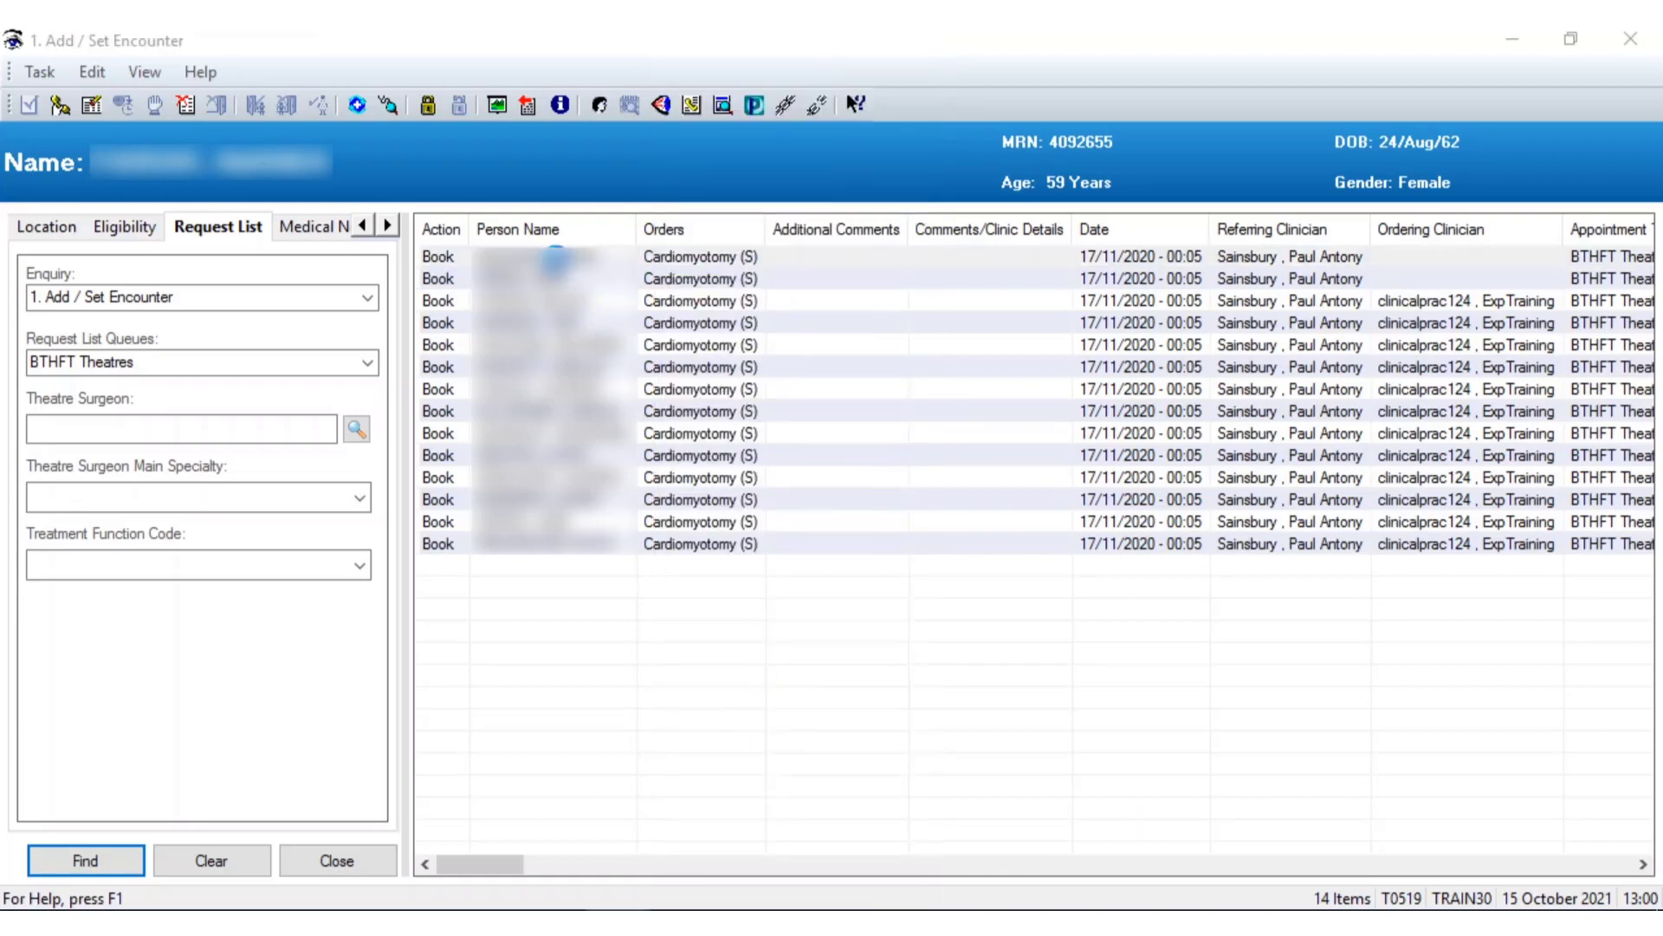
Set print letter to 2 - No and Patient Initiated to No in the Cancel dialog
{"action": "left_click", "coordinate": [471, 392]}
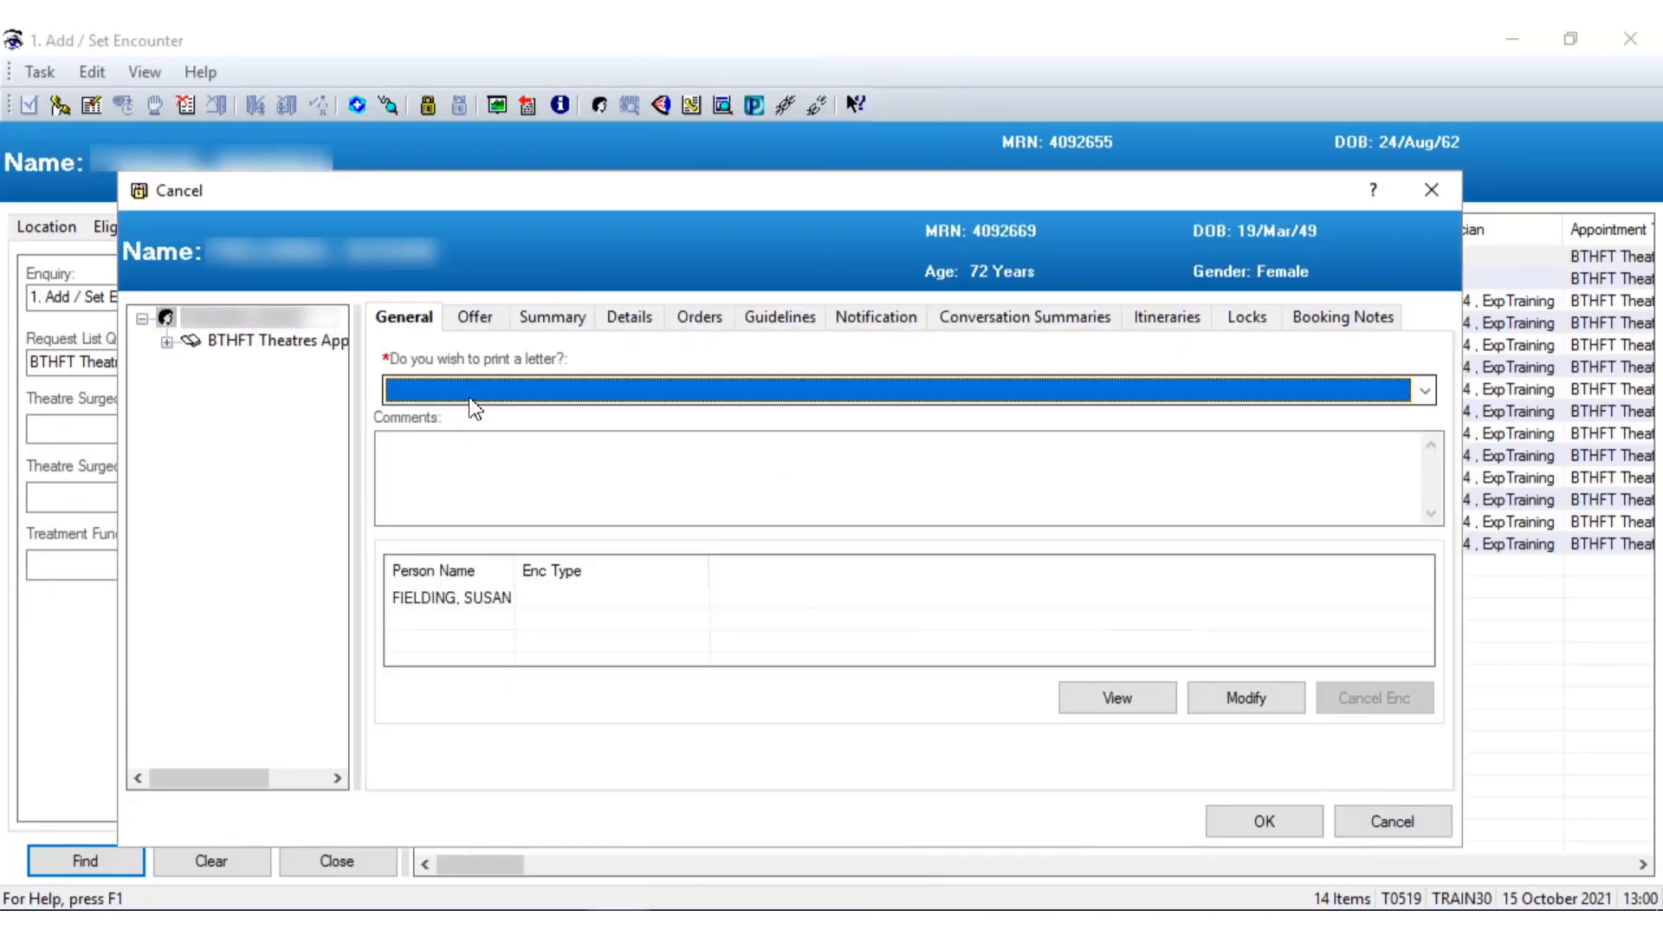
{"action": "left_click", "coordinate": [440, 441]}
{"action": "left_click", "coordinate": [1304, 823]}
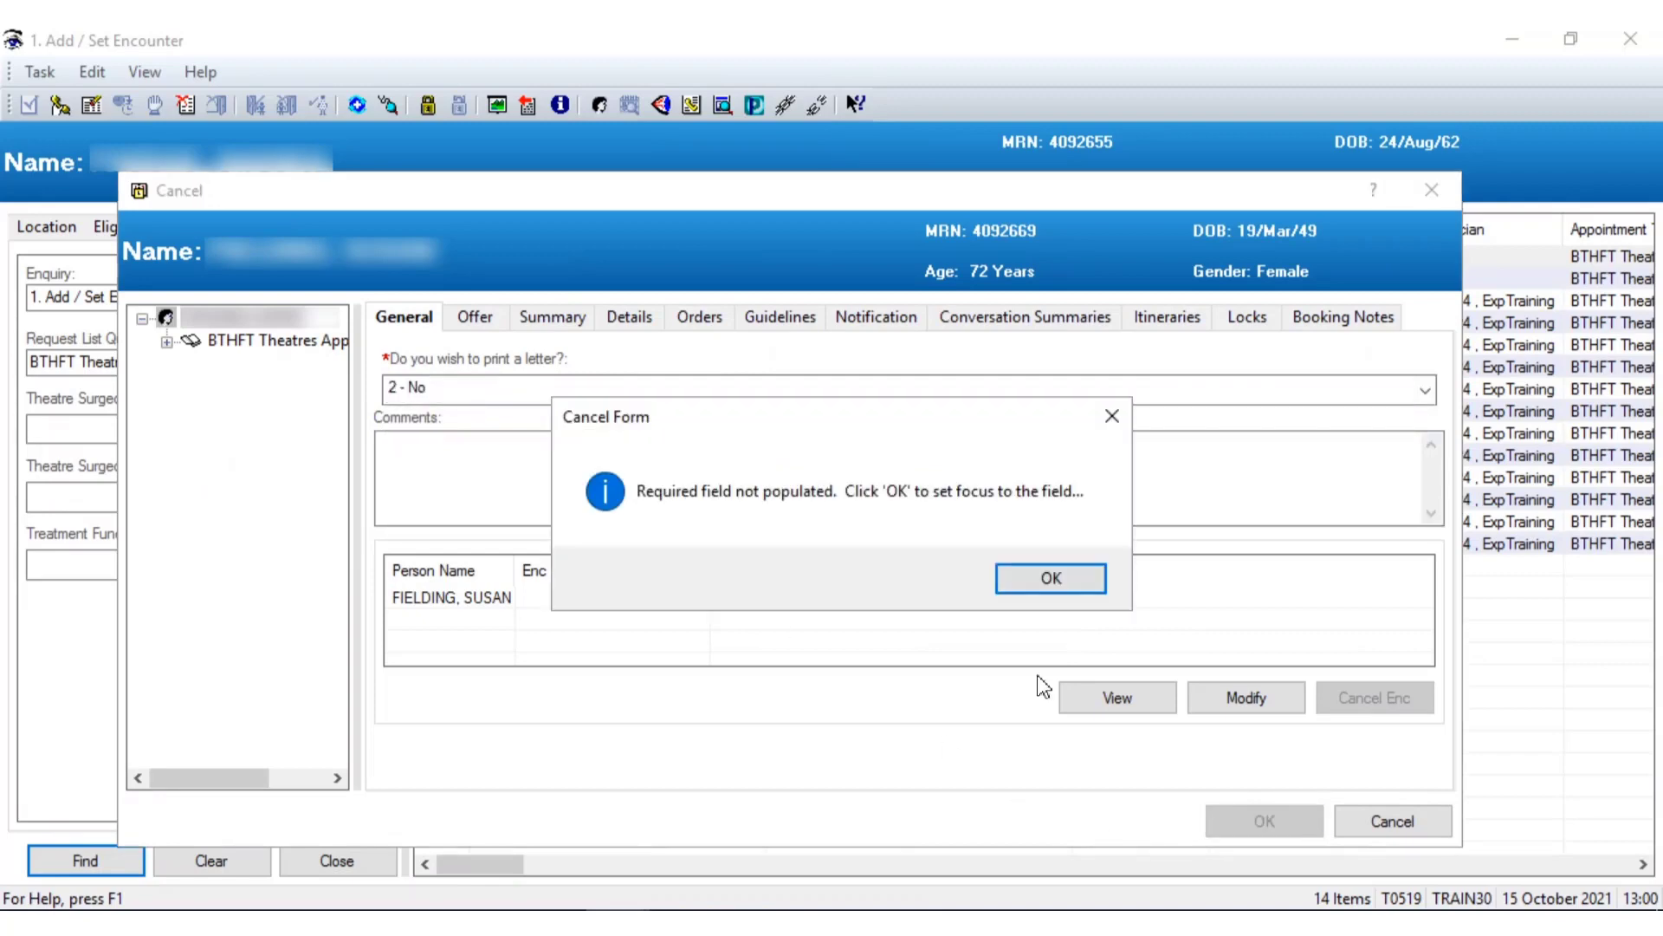
{"action": "left_click", "coordinate": [1051, 579]}
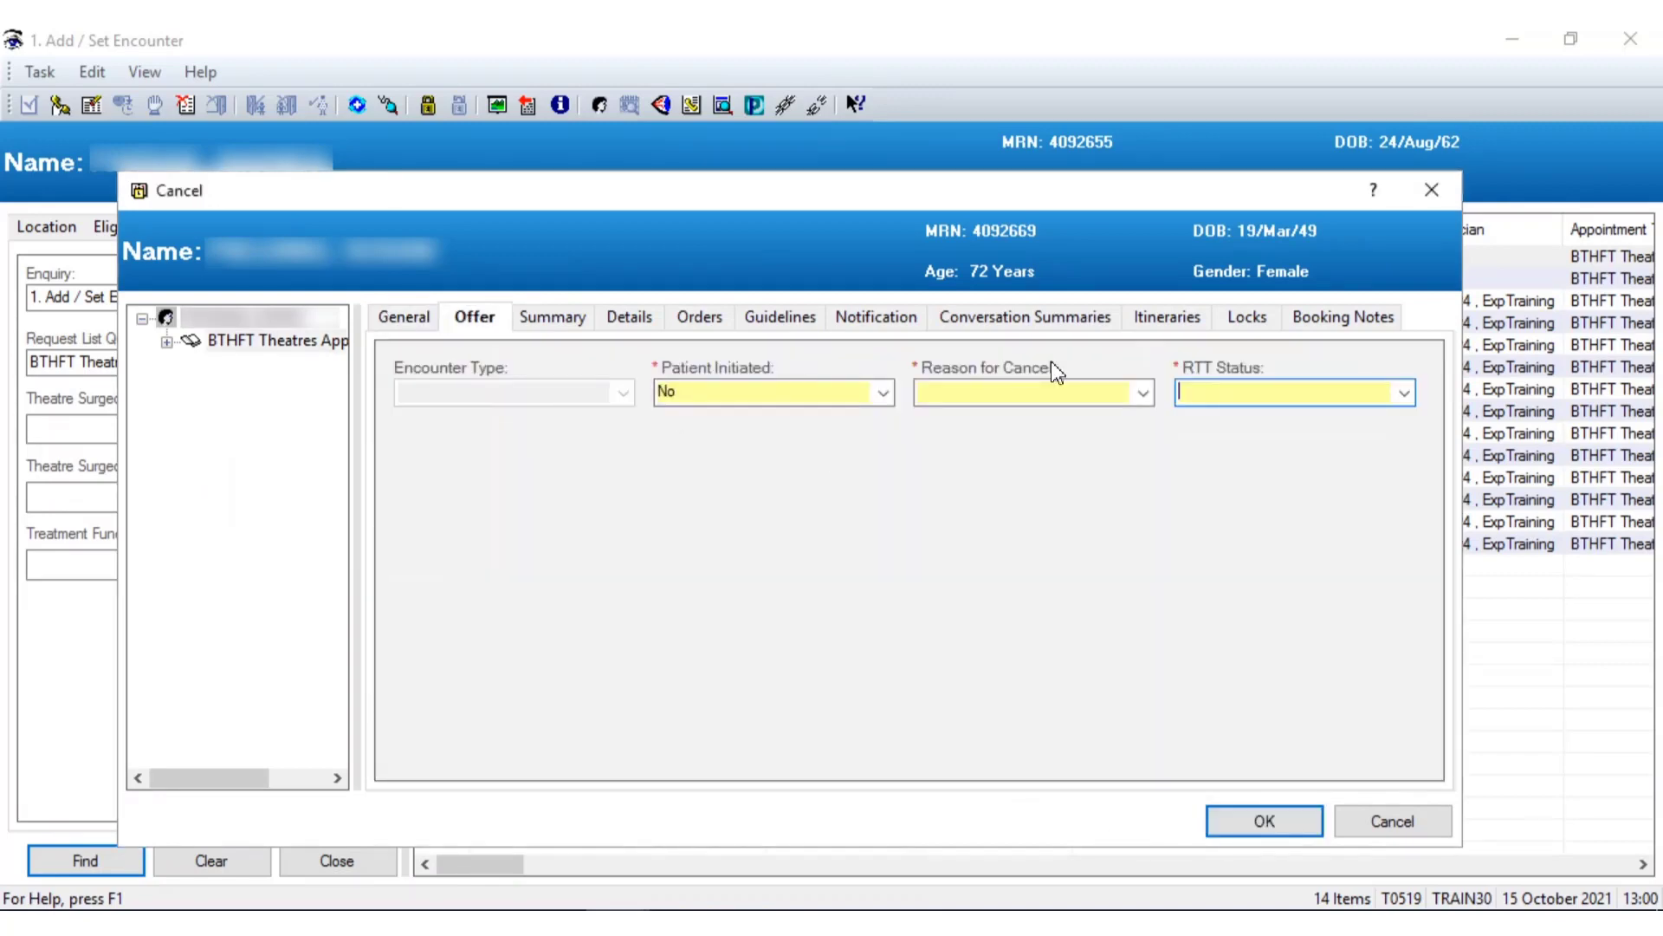
{"action": "left_click", "coordinate": [882, 392]}
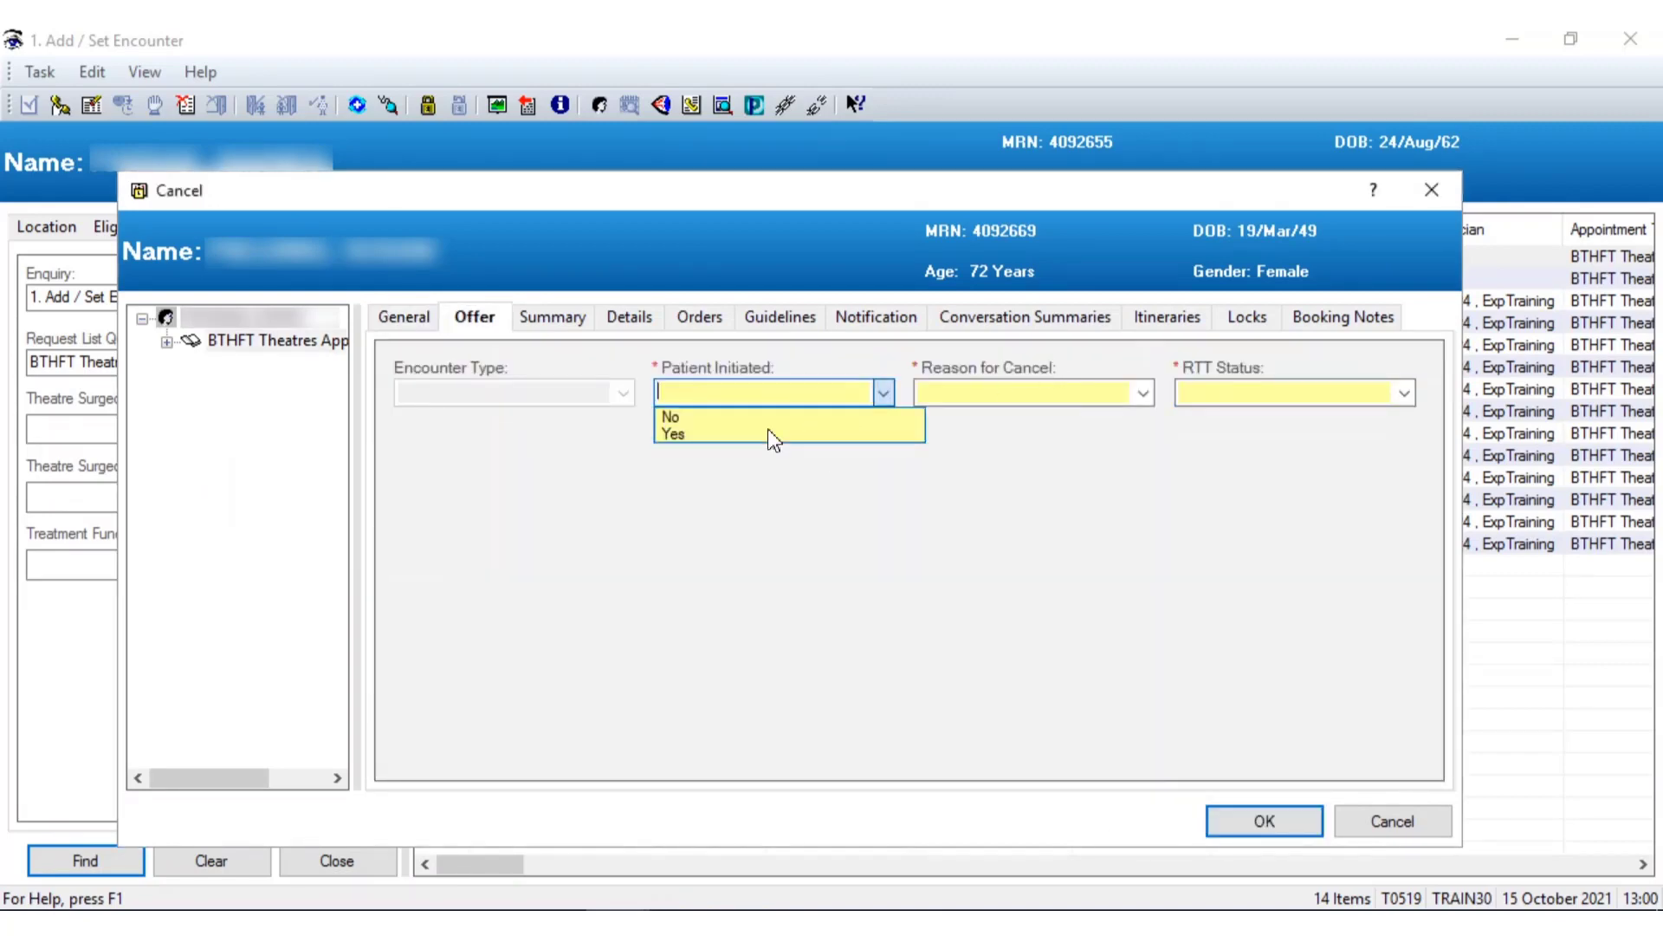
{"action": "left_click", "coordinate": [677, 436]}
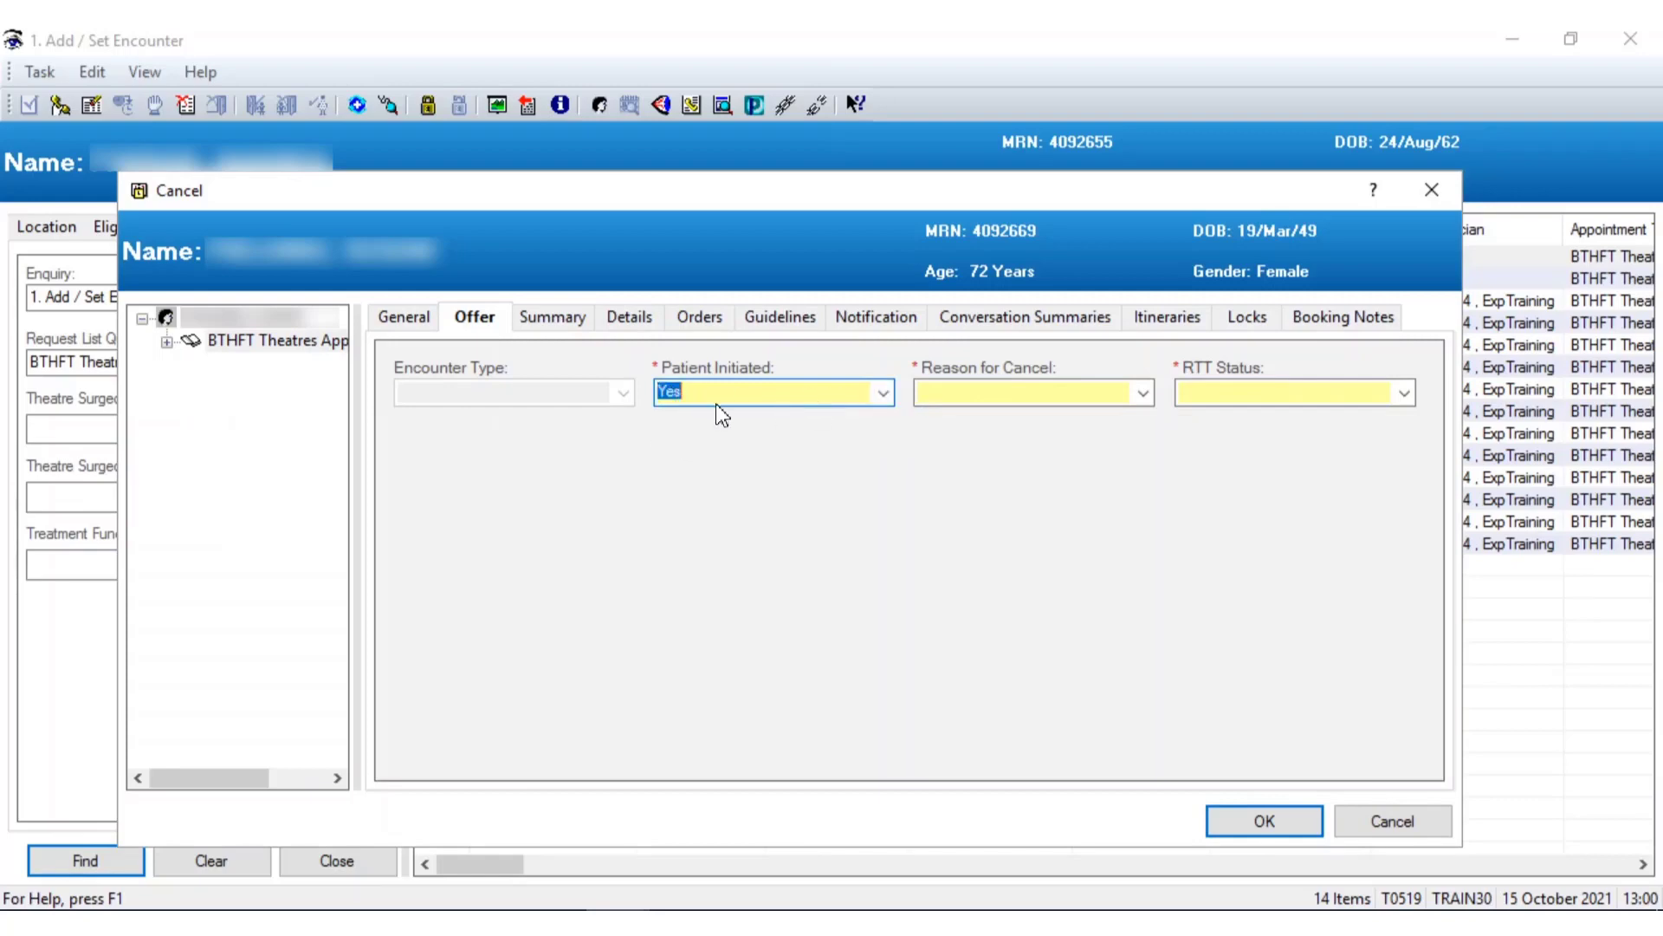
{"action": "left_click", "coordinate": [883, 393]}
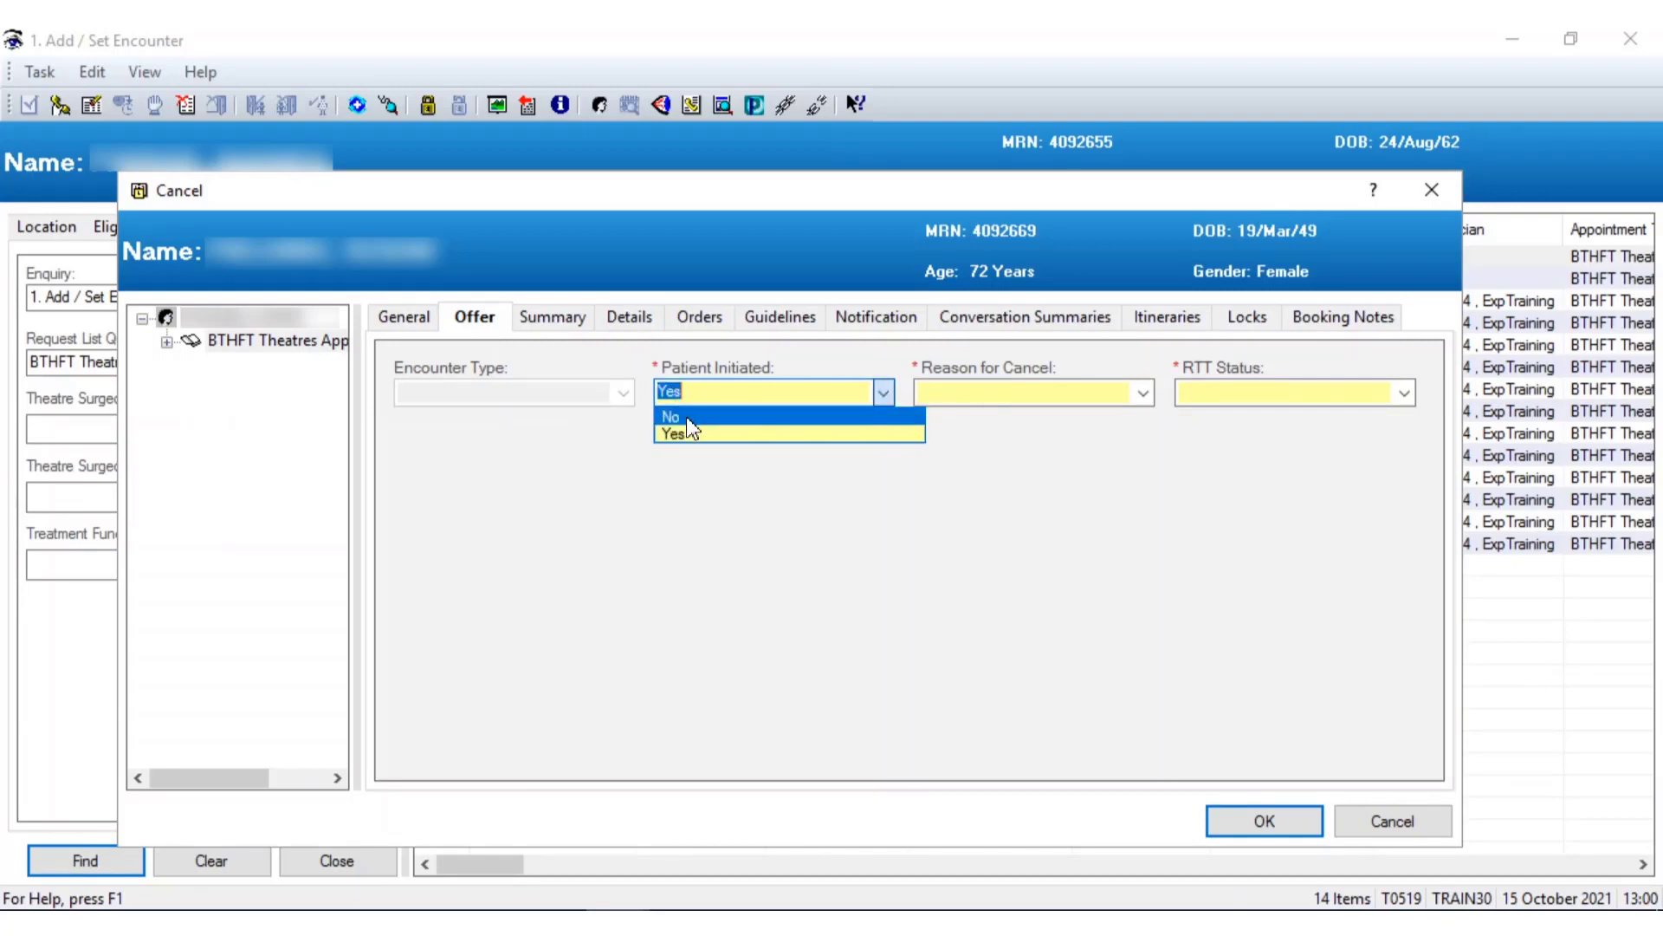
{"action": "left_click", "coordinate": [687, 418]}
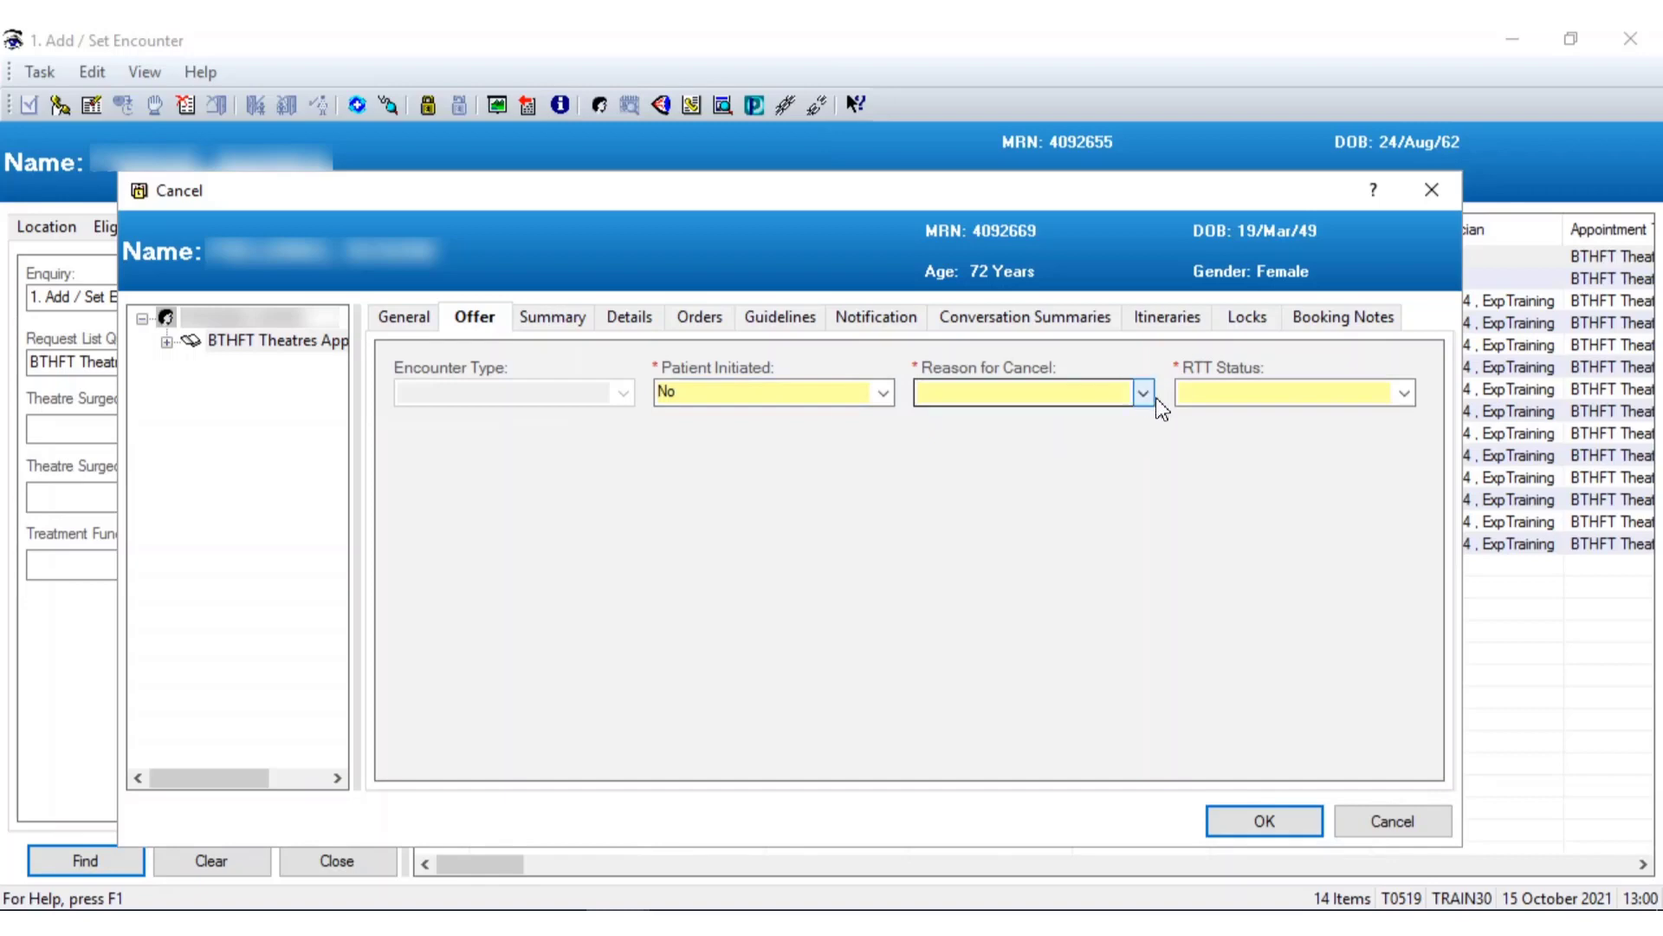
Give reason Surgeon unavailable and RTT status 20 Clock Continues, then confirm the cancellation
{"action": "left_click", "coordinate": [1143, 395]}
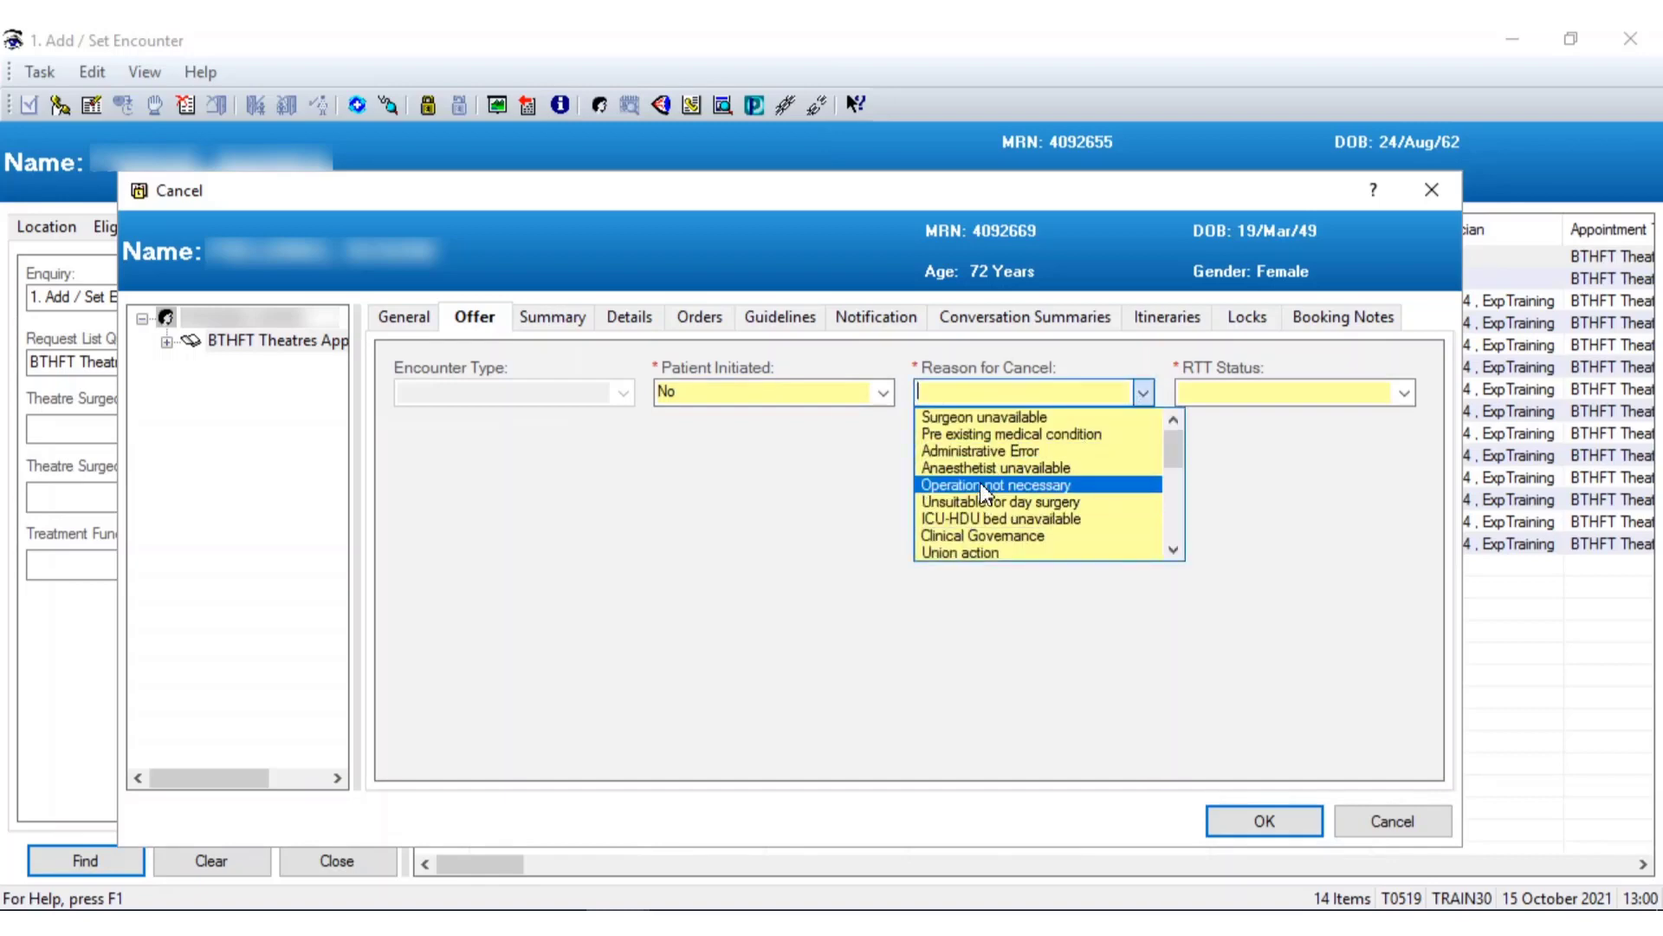
{"action": "left_click", "coordinate": [994, 419]}
{"action": "left_click", "coordinate": [1404, 392]}
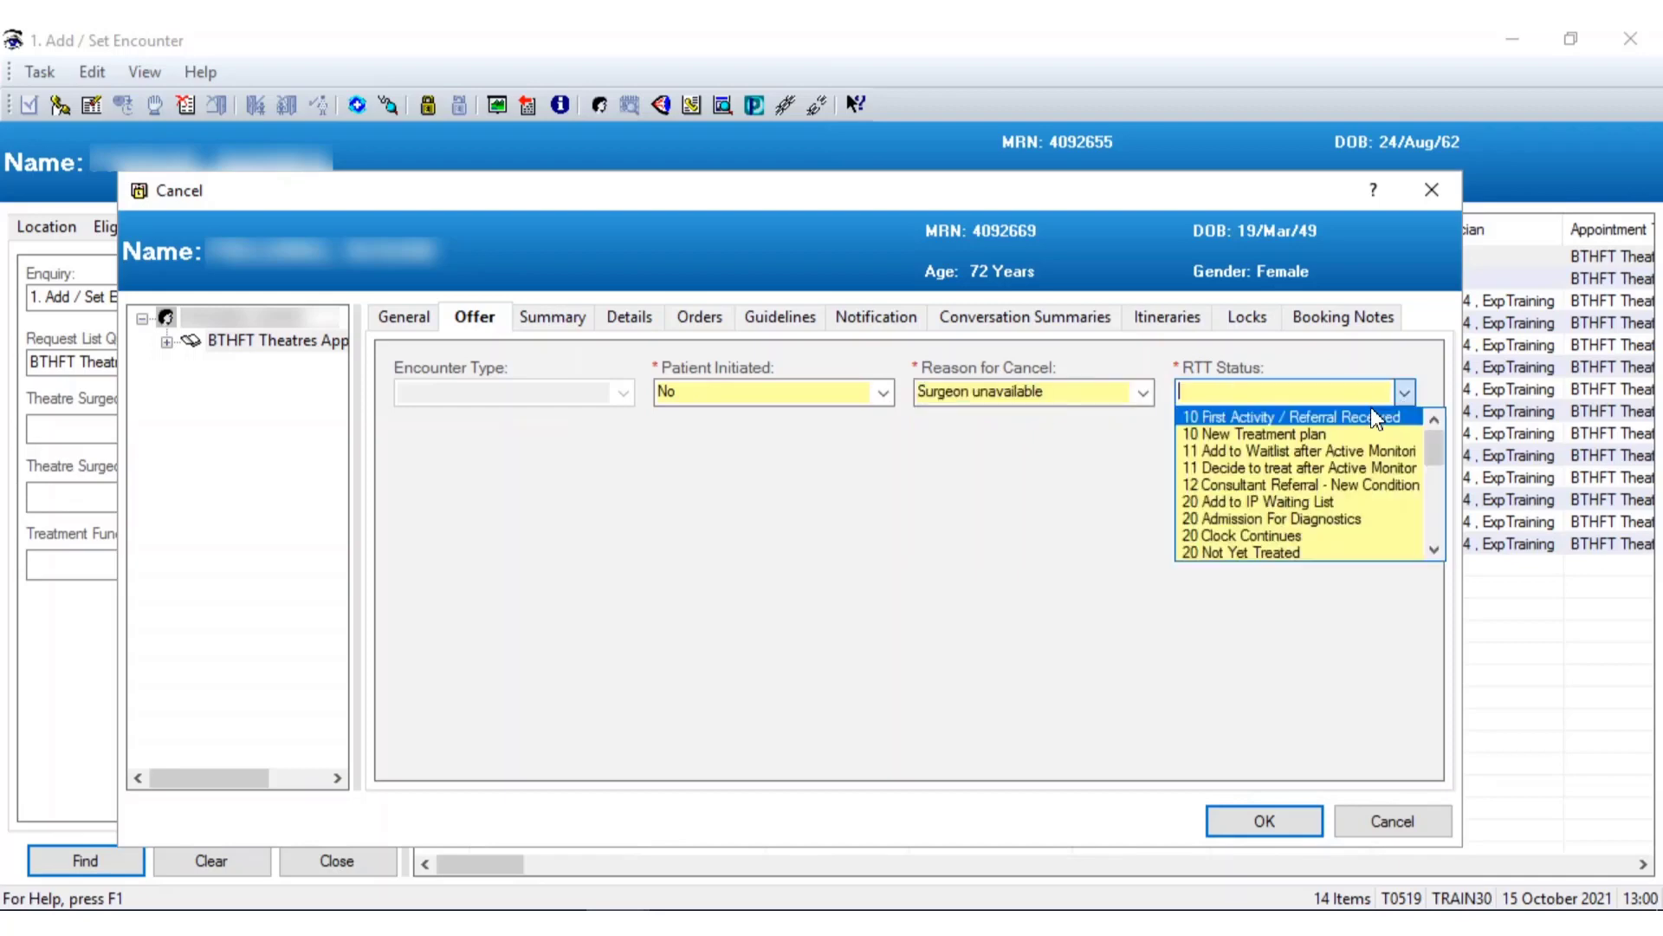
{"action": "left_click", "coordinate": [1237, 530]}
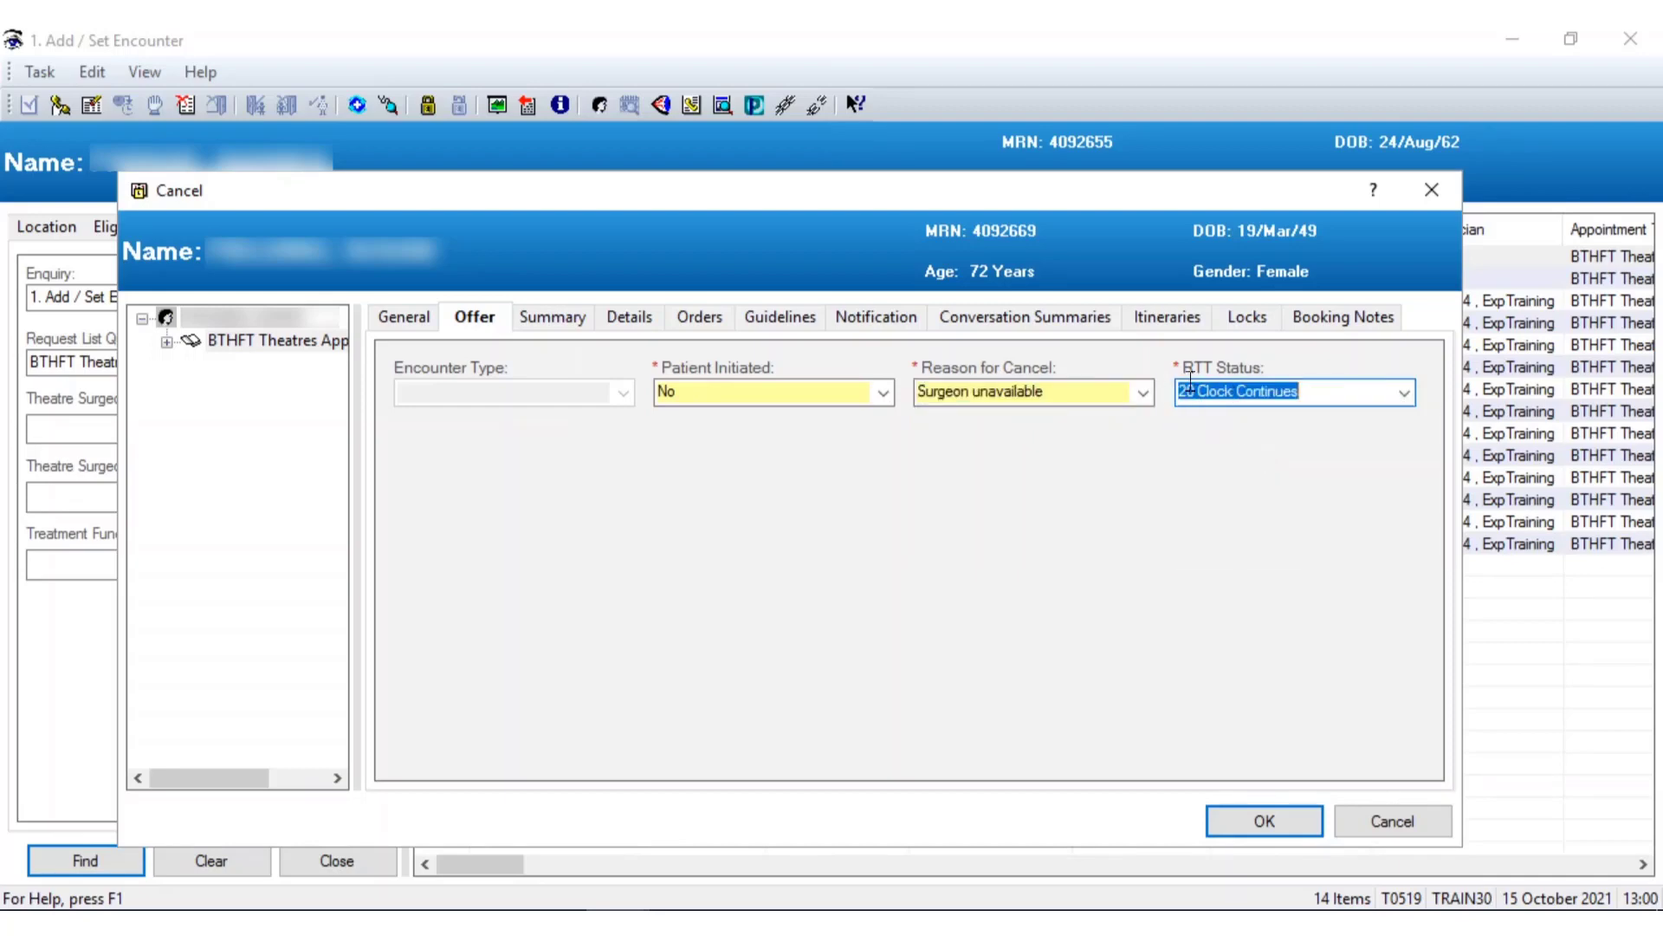
{"action": "left_click", "coordinate": [1273, 821]}
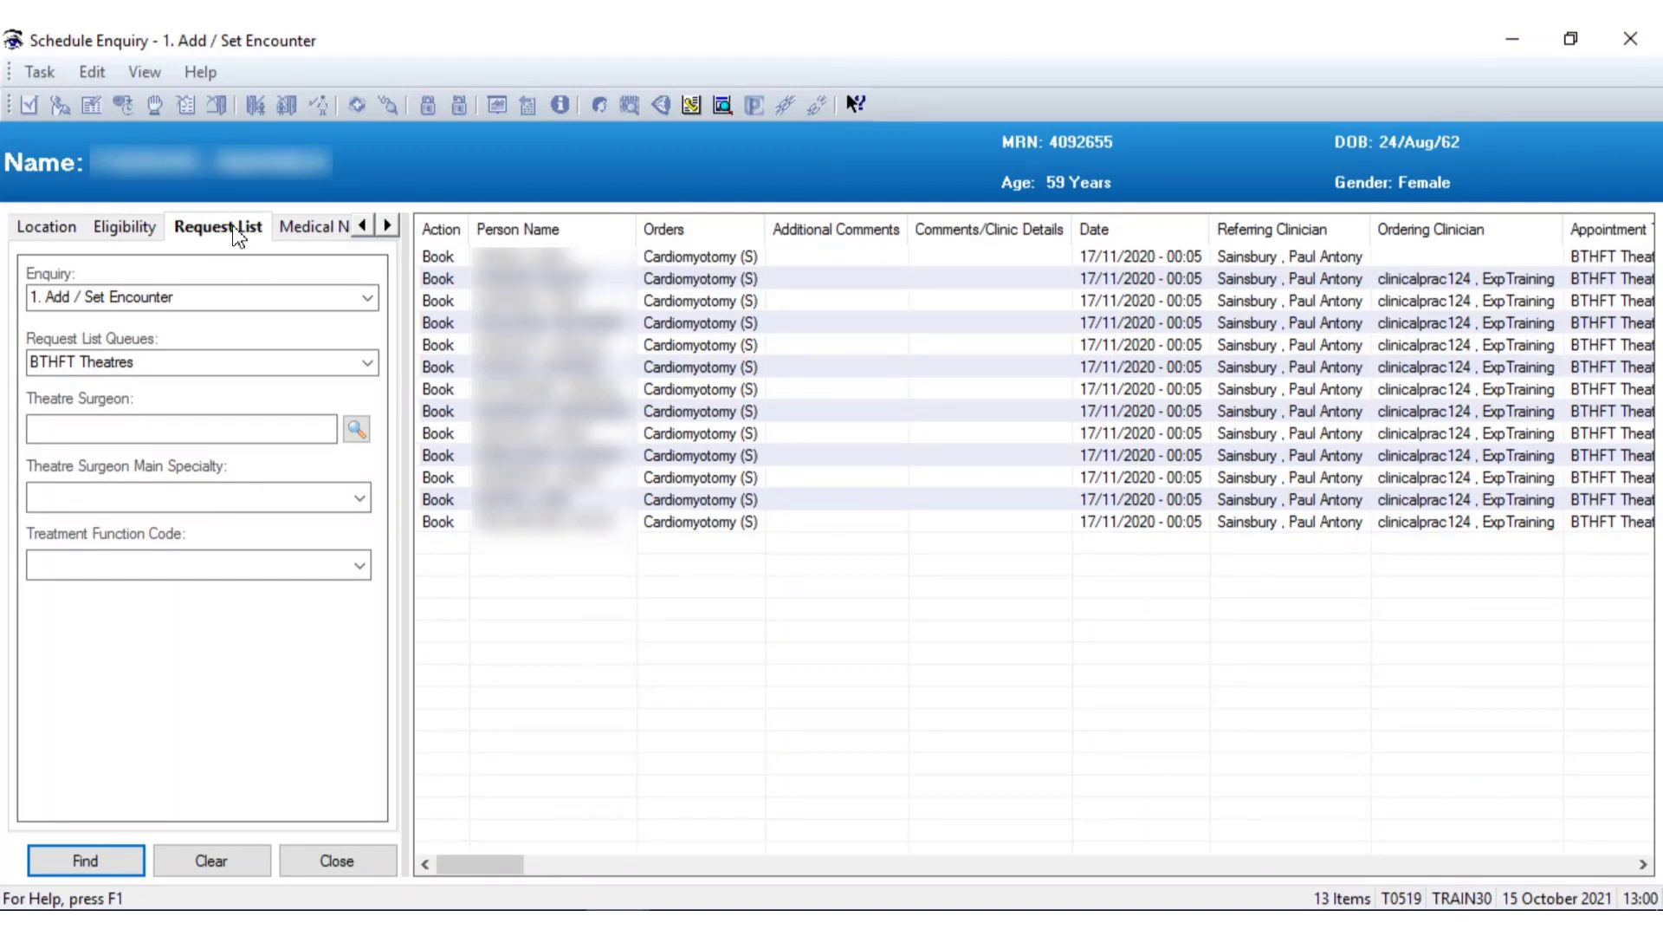
Run the 2. To Be Scheduled enquiry and select the Day Case Waiting List request
{"action": "left_click", "coordinate": [371, 299]}
{"action": "left_click", "coordinate": [97, 356]}
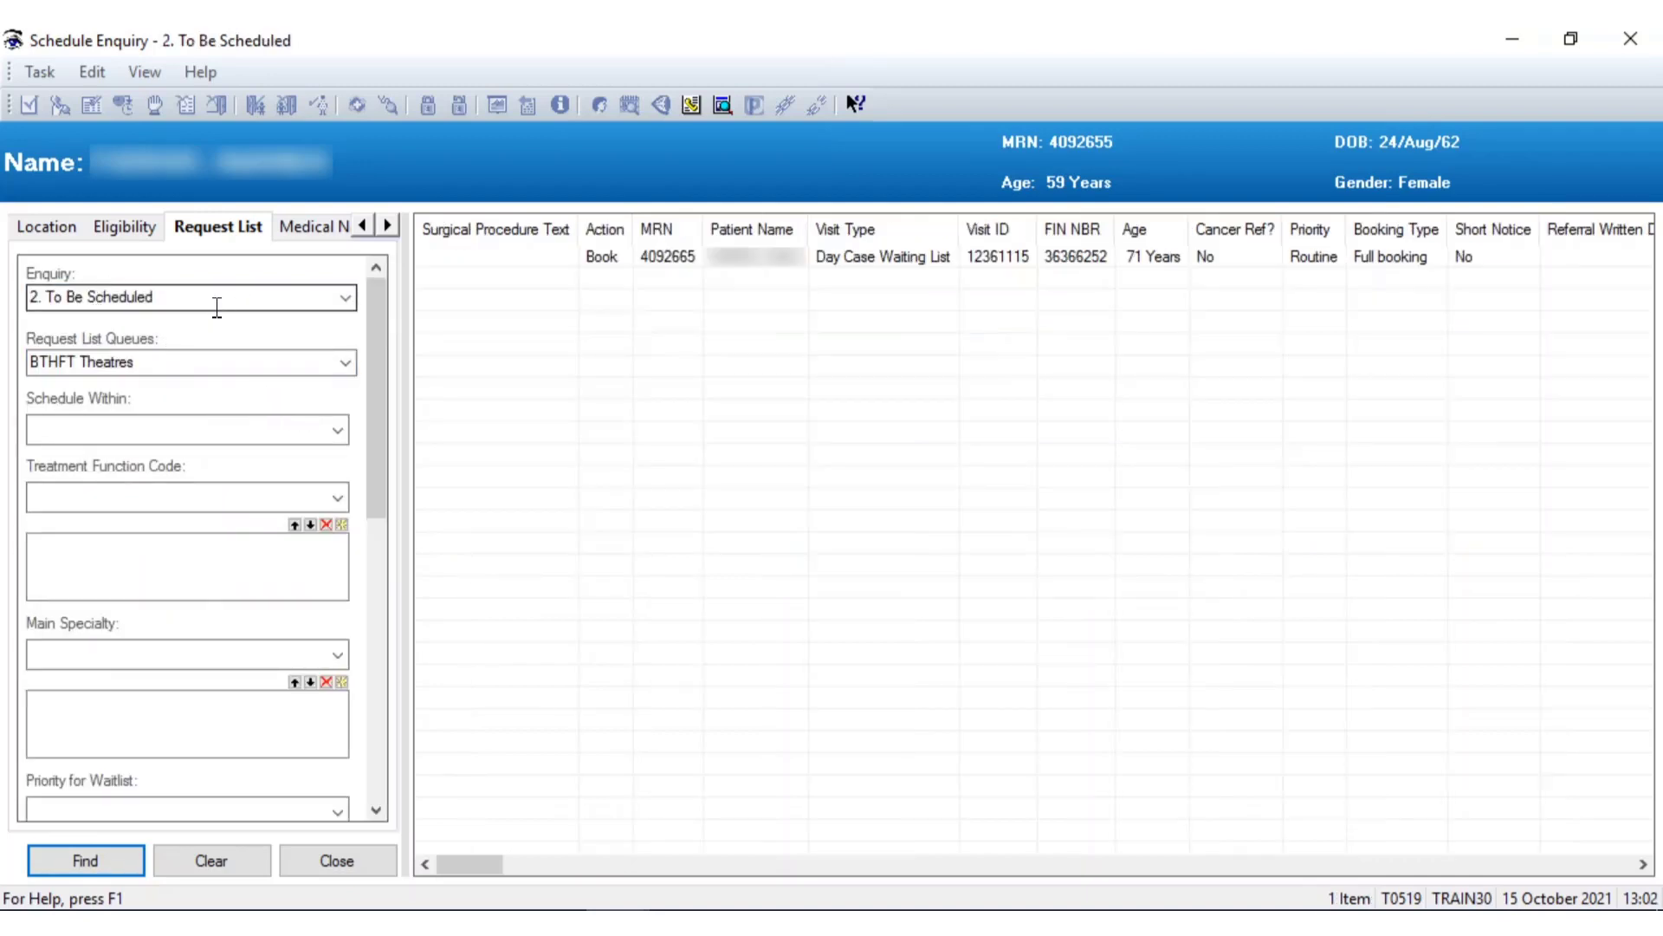
{"action": "left_click", "coordinate": [347, 300]}
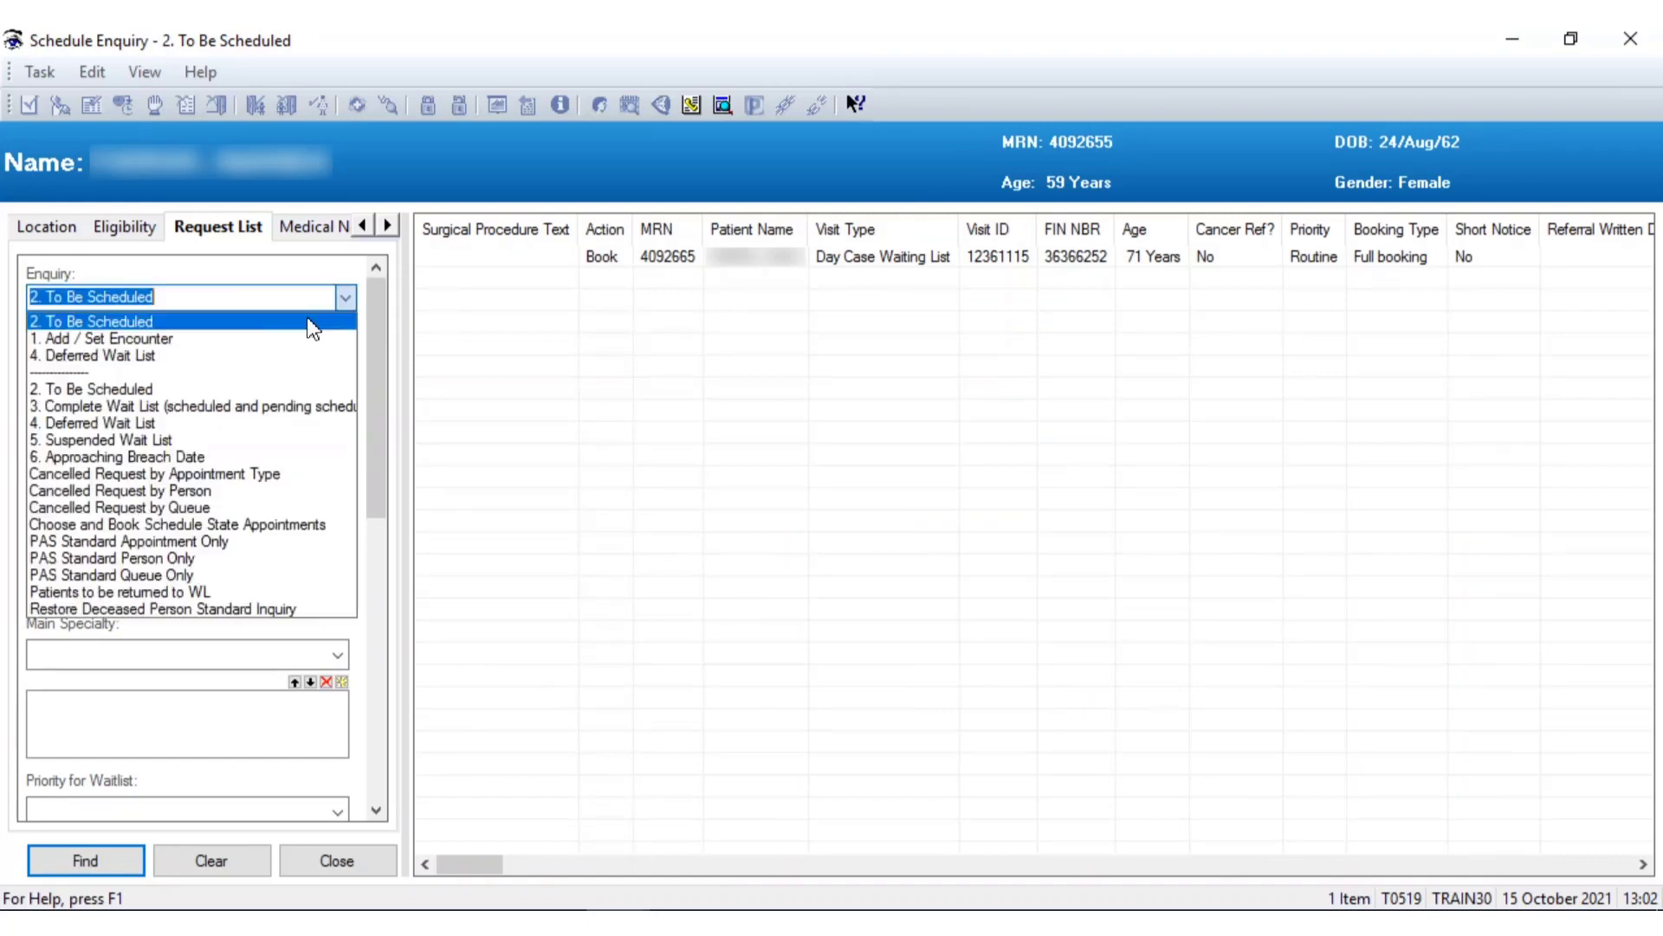
{"action": "left_click", "coordinate": [95, 321]}
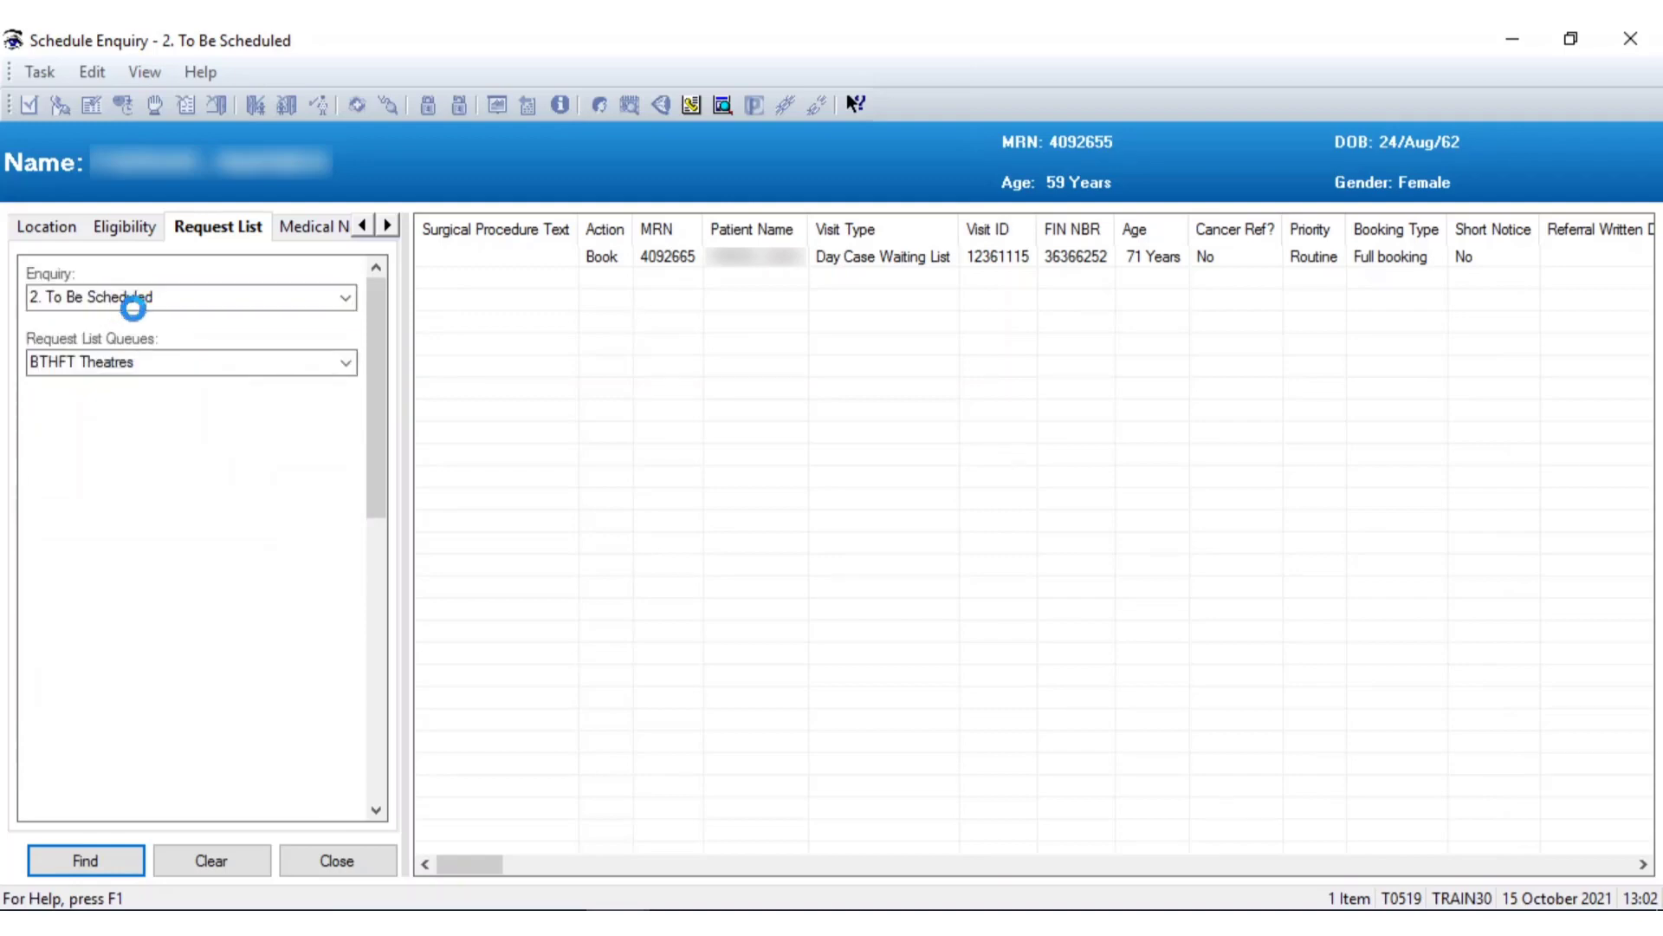
{"action": "left_click", "coordinate": [94, 861]}
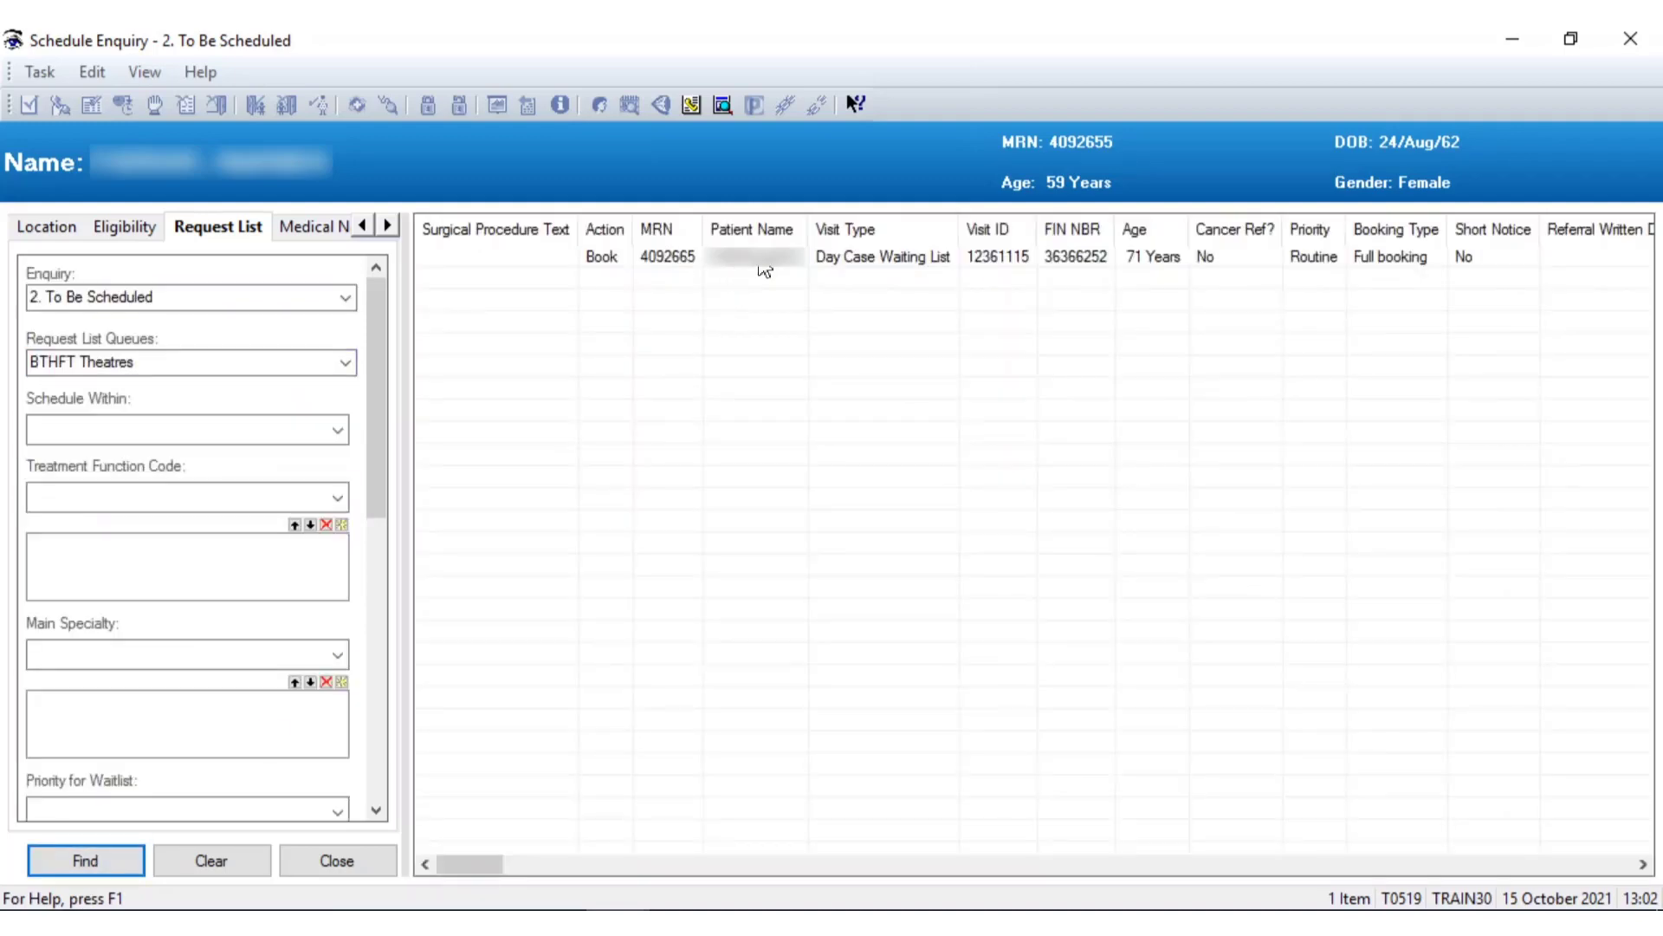
{"action": "left_click", "coordinate": [890, 264]}
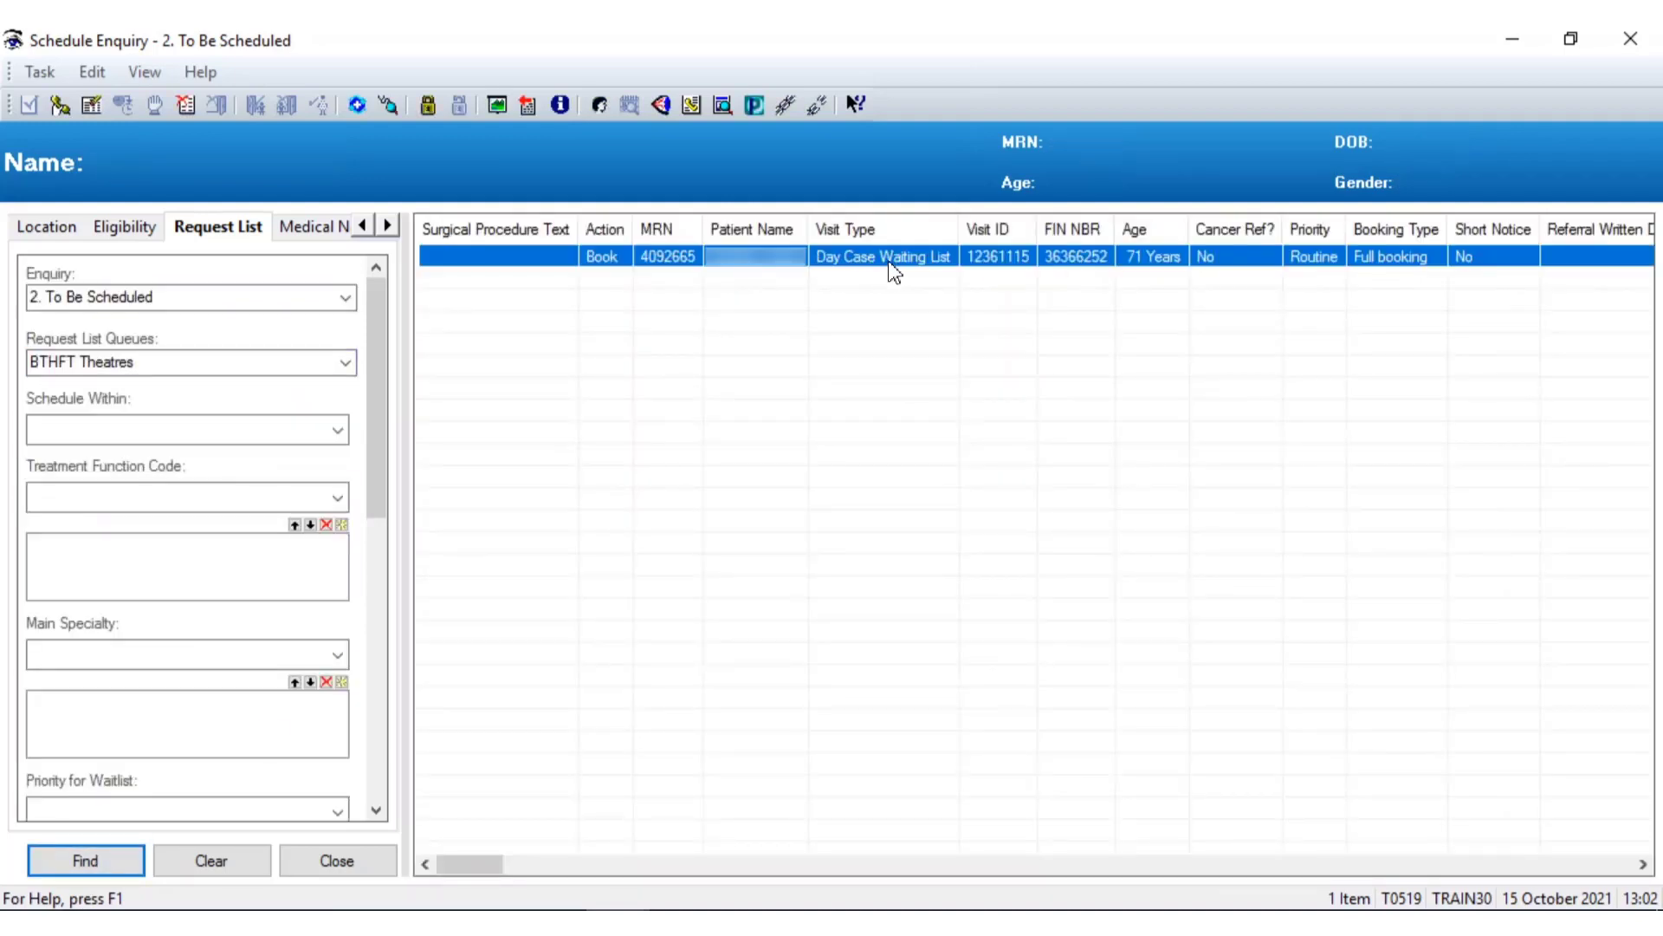
Cancel the Day Case Waiting List request with print letter 2 - No and dismiss the no-data message
{"action": "right_click", "coordinate": [720, 268]}
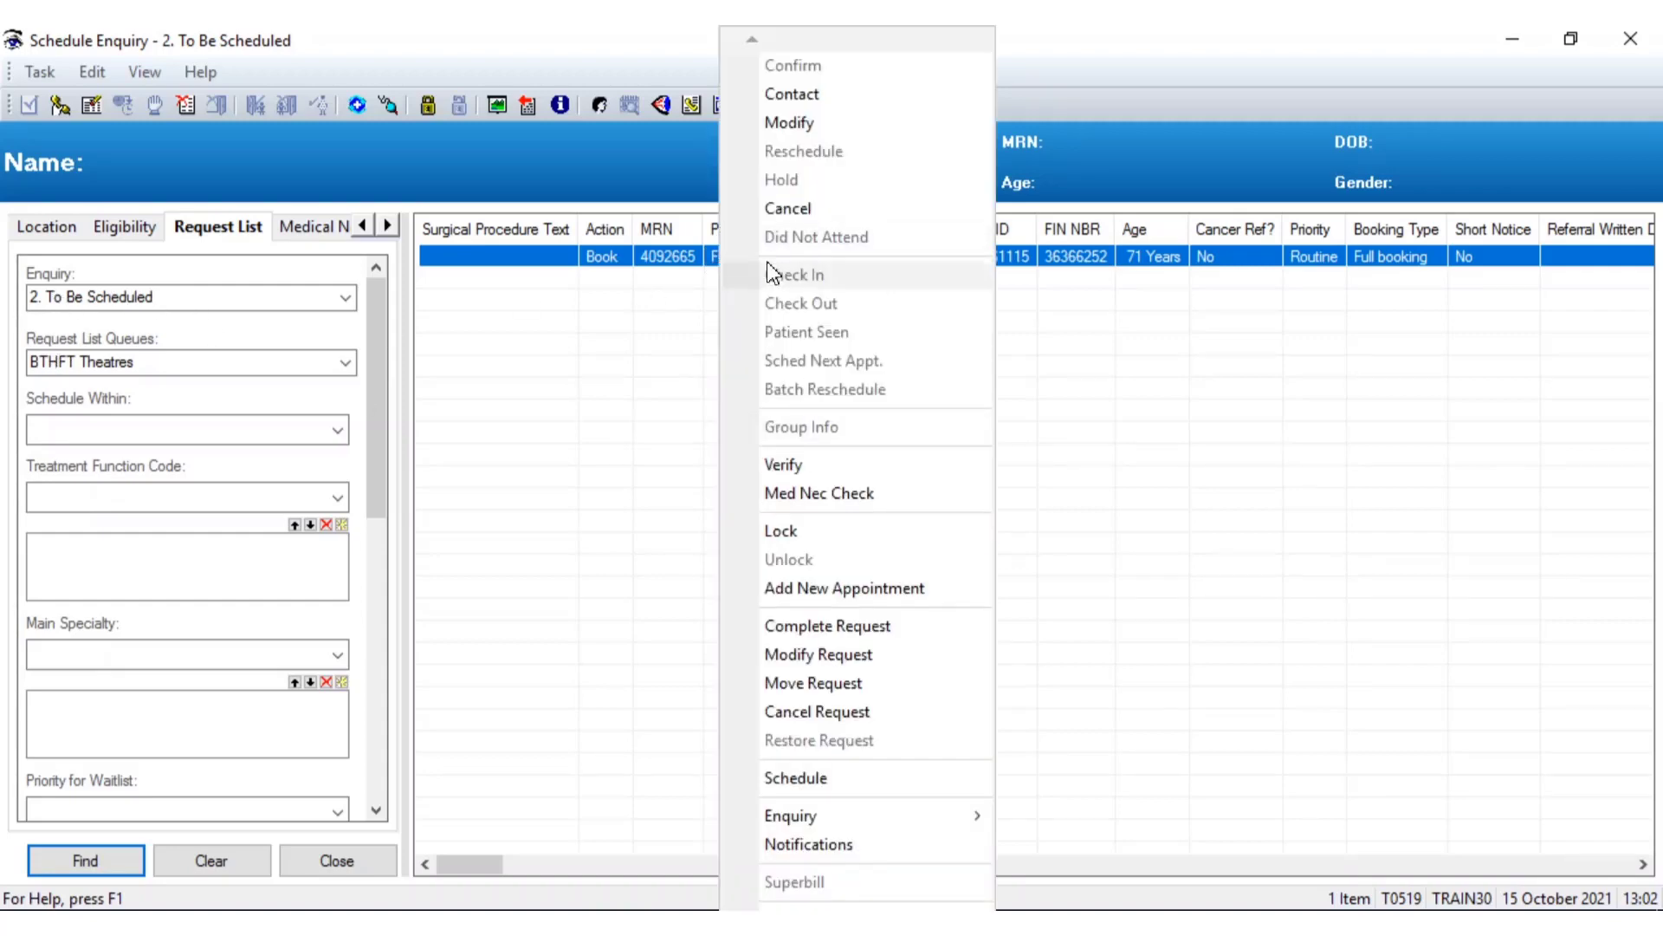
{"action": "left_click", "coordinate": [804, 720]}
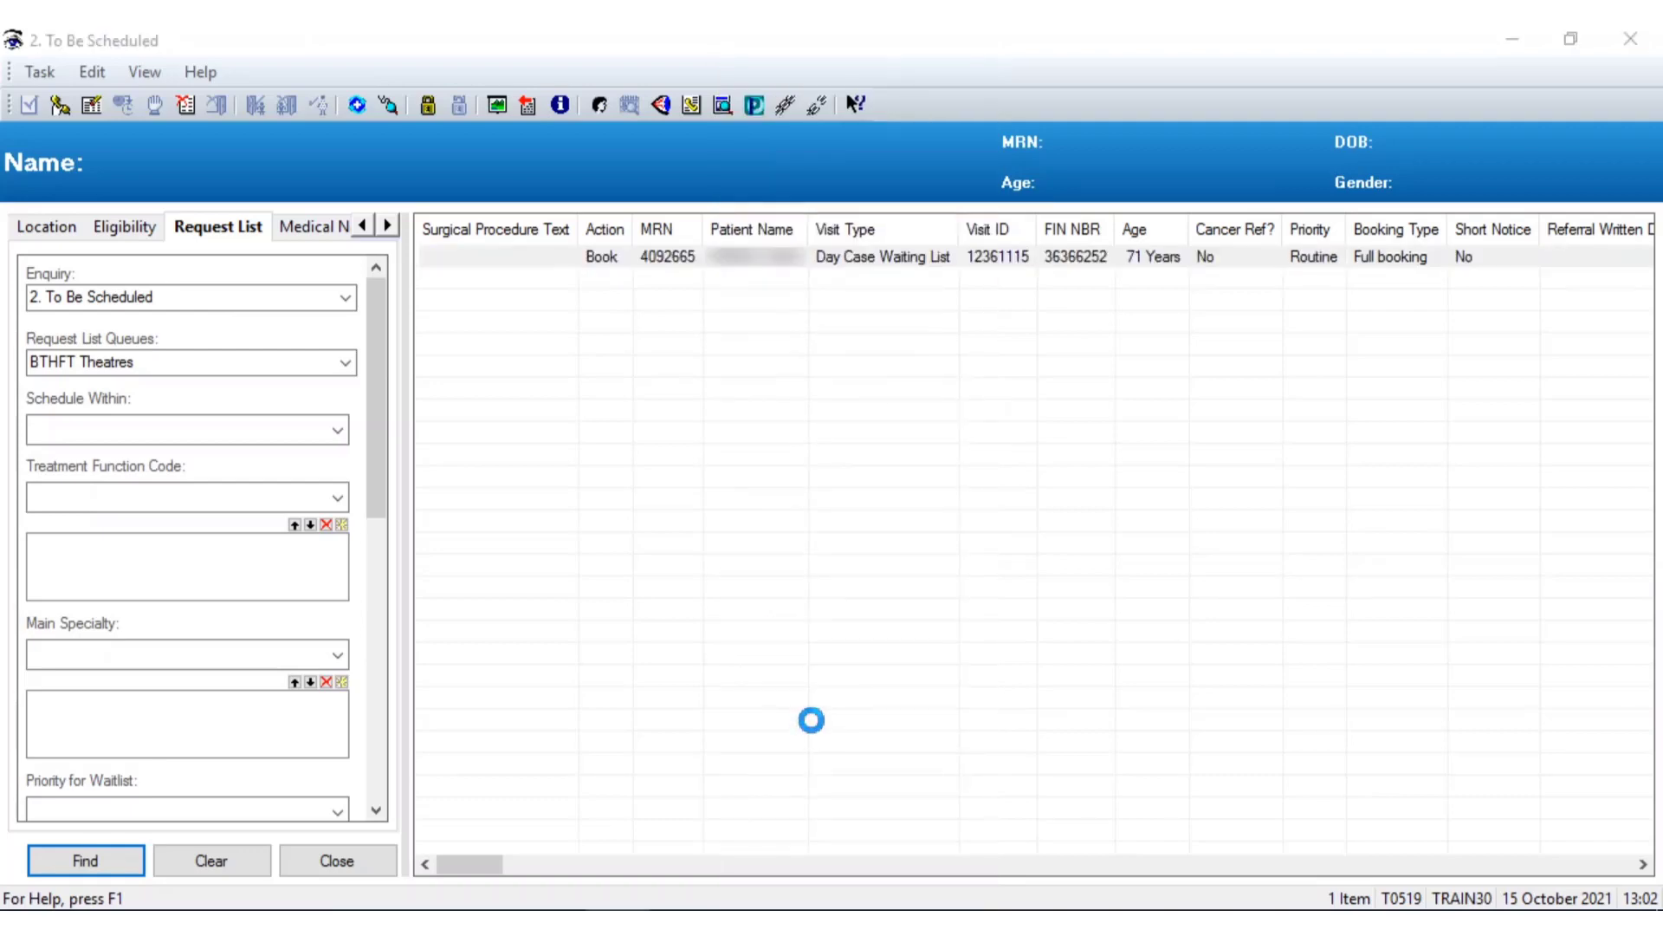
{"action": "left_click", "coordinate": [513, 390]}
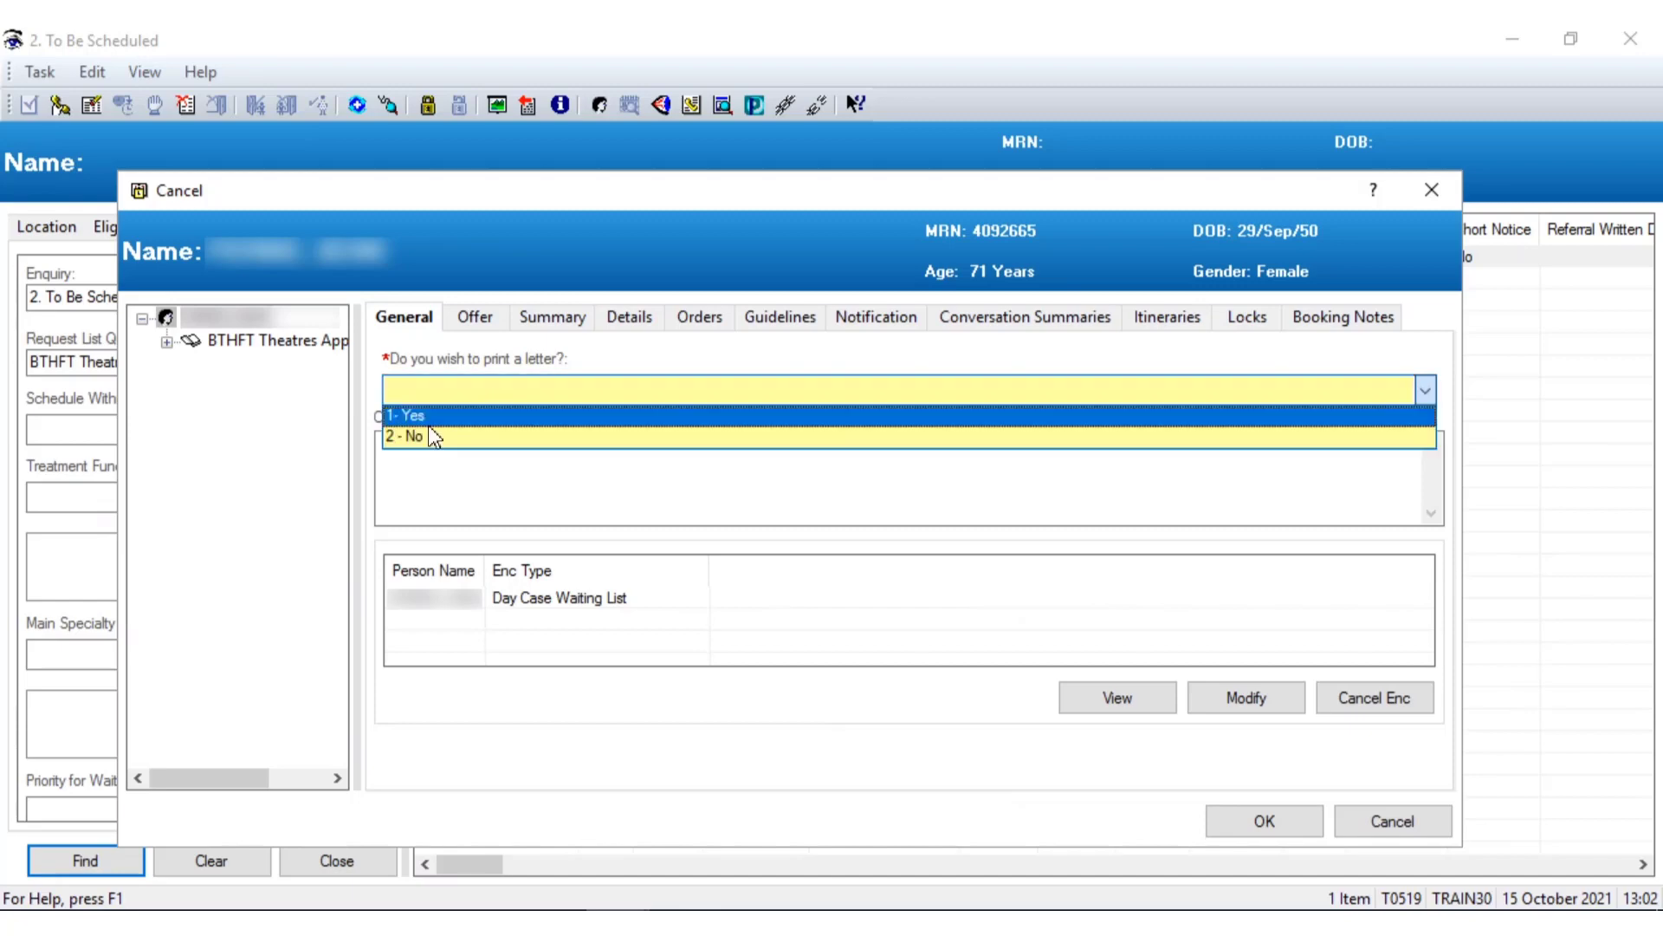
{"action": "left_click", "coordinate": [434, 438]}
{"action": "left_click", "coordinate": [1270, 825]}
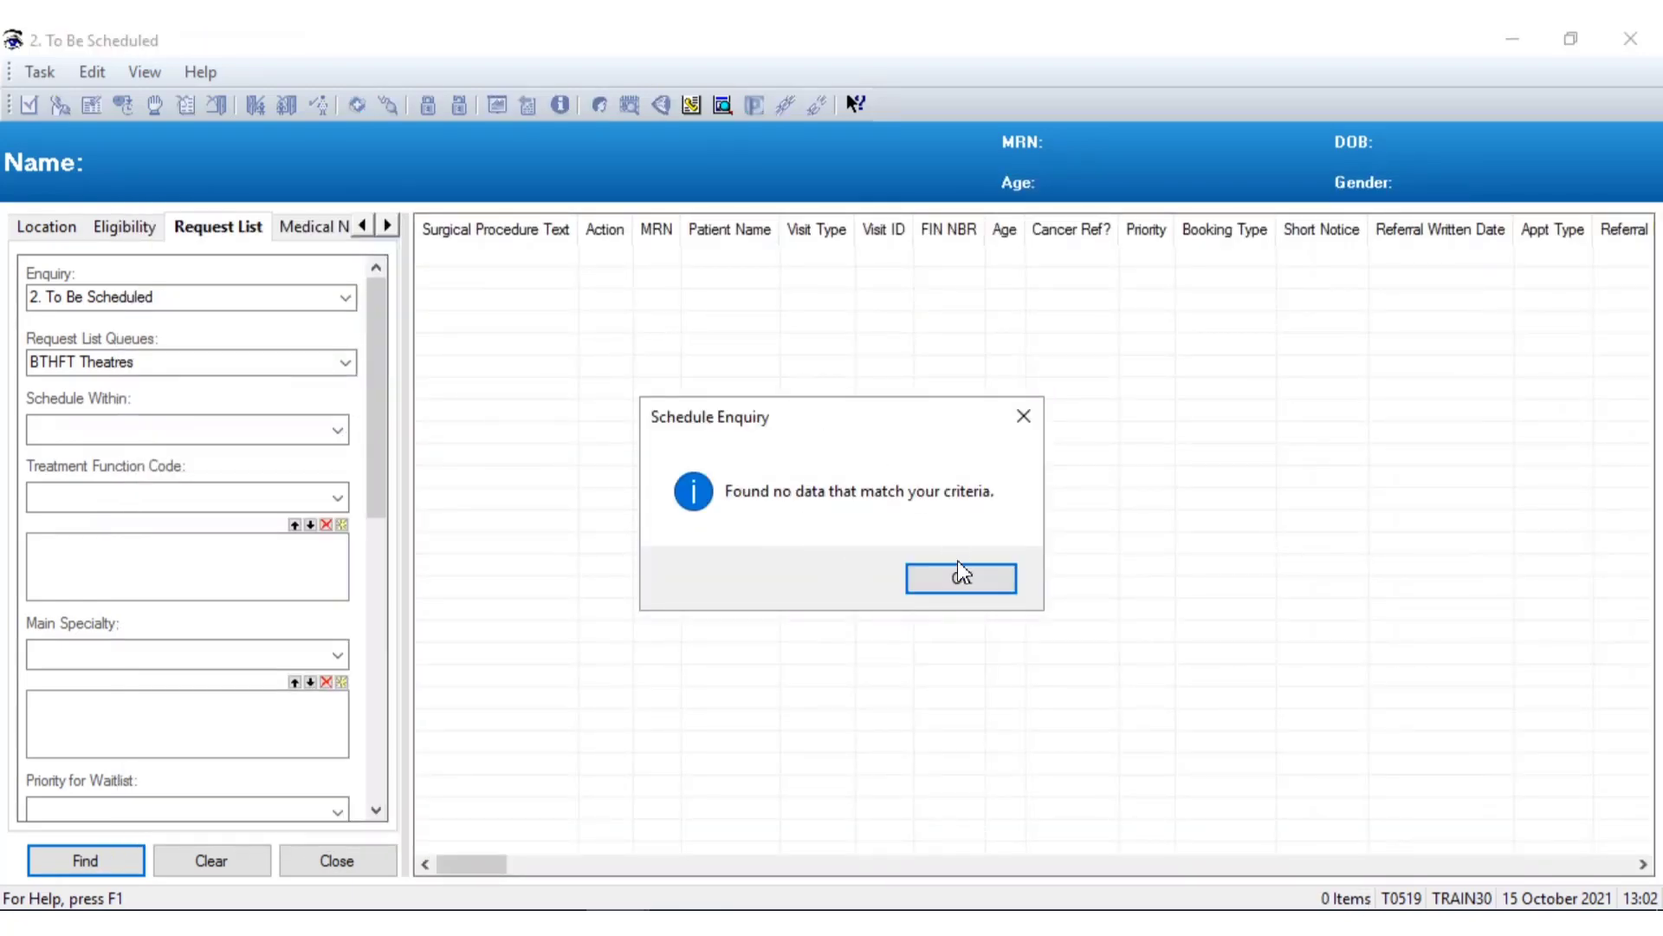
{"action": "left_click", "coordinate": [960, 575]}
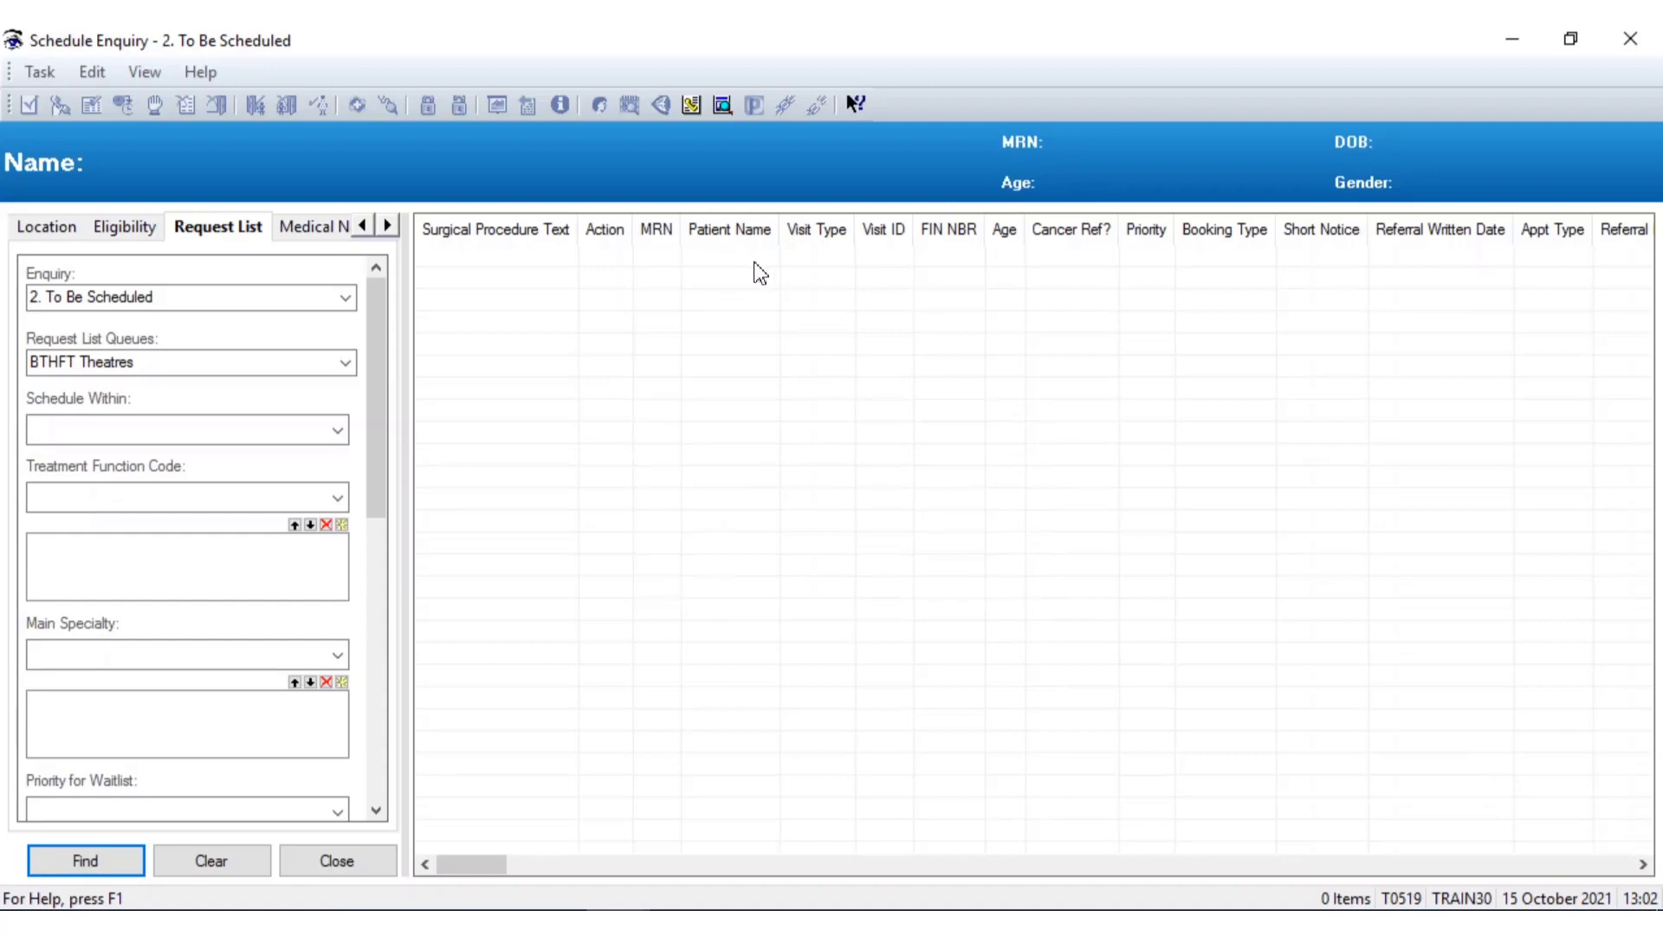